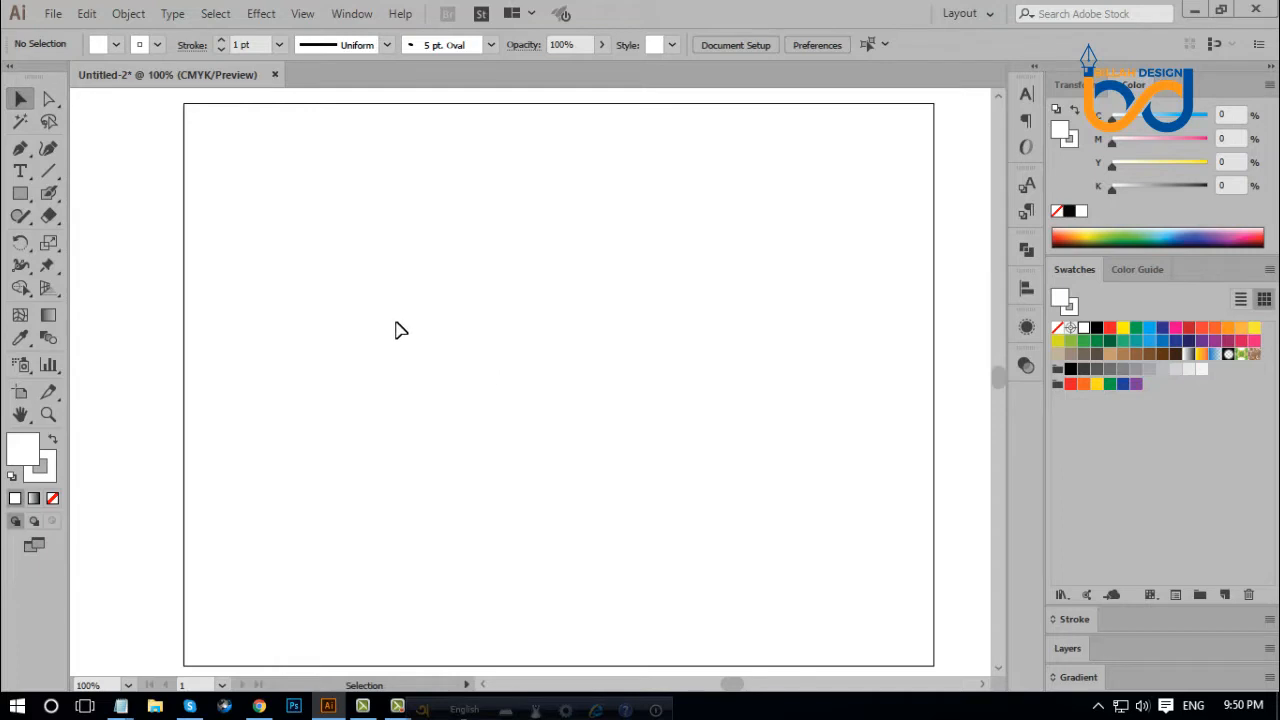
Place the rabbit image from the Desktop as an embedded, unlinked picture spanning most of the artboard.
{"action": "left_click", "coordinate": [53, 14]}
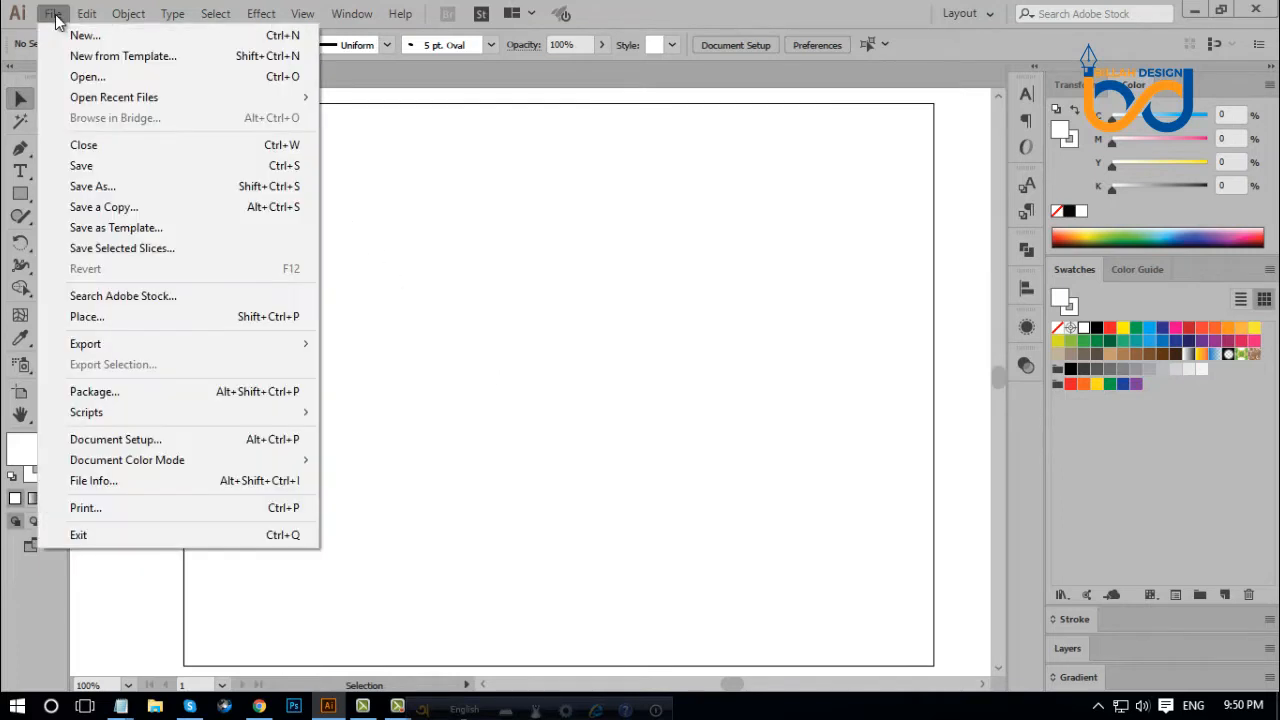
{"action": "left_click", "coordinate": [90, 318]}
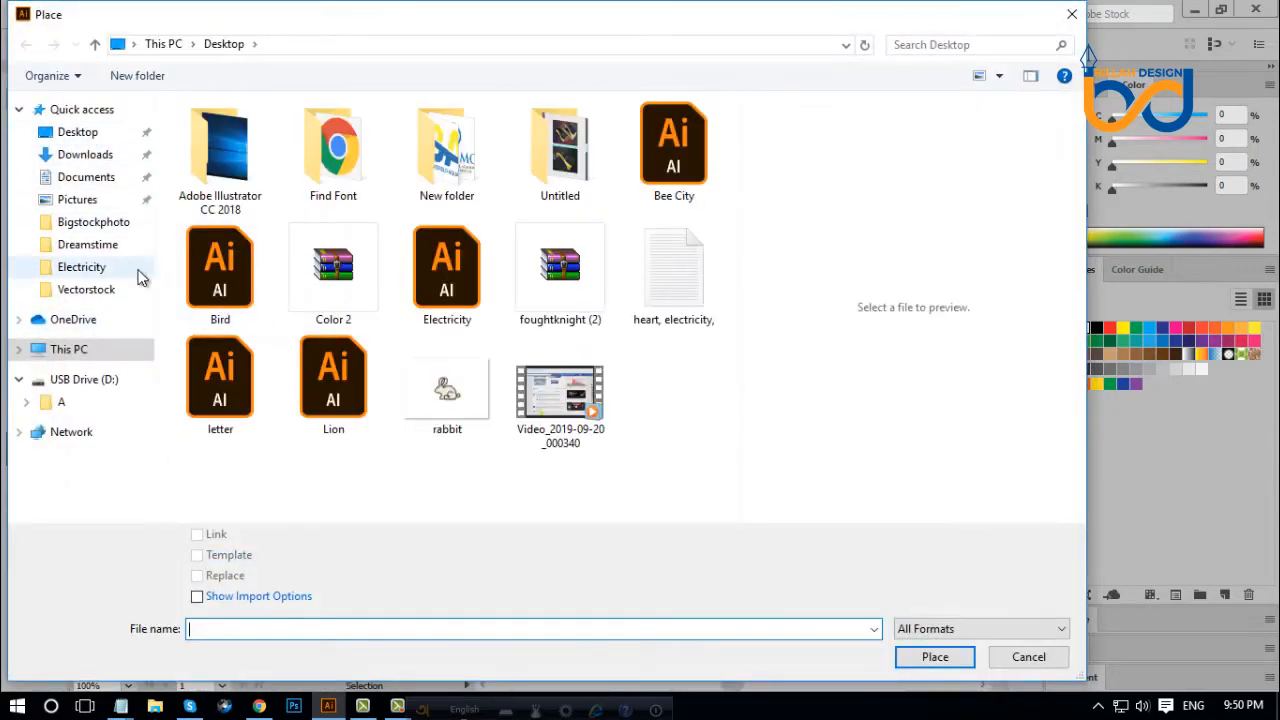
{"action": "left_click", "coordinate": [458, 410]}
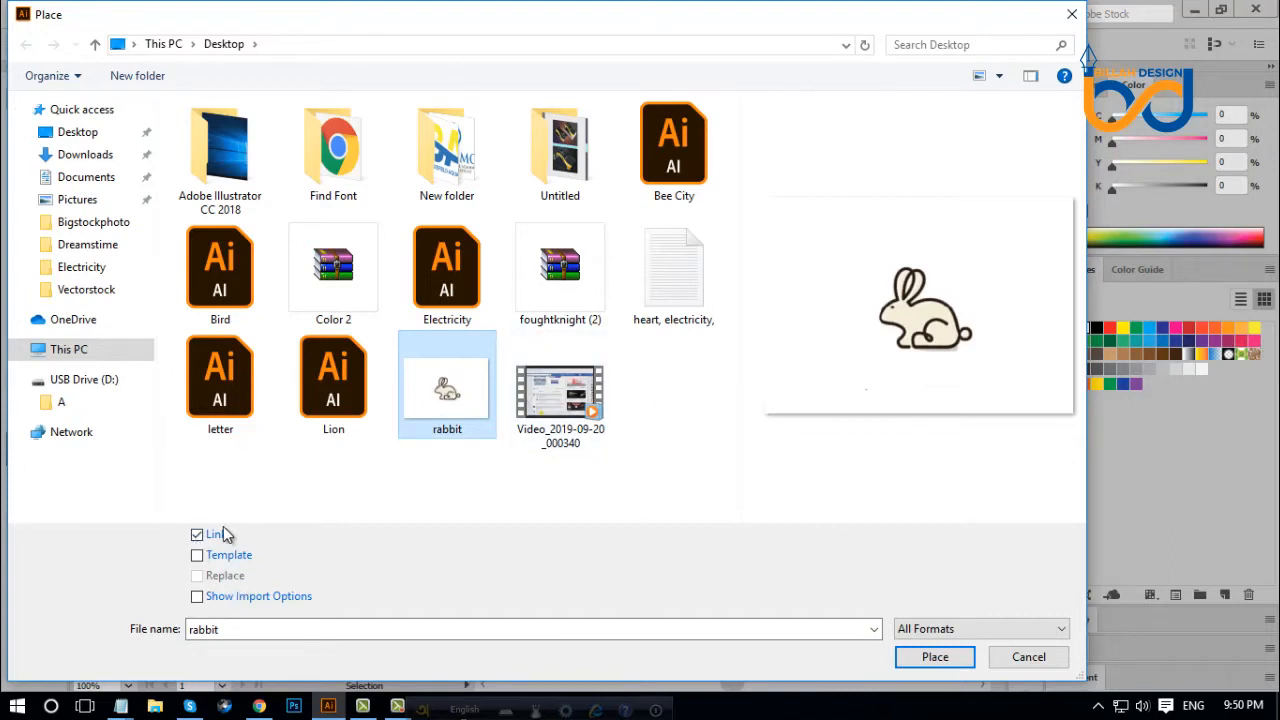
{"action": "left_click", "coordinate": [198, 535]}
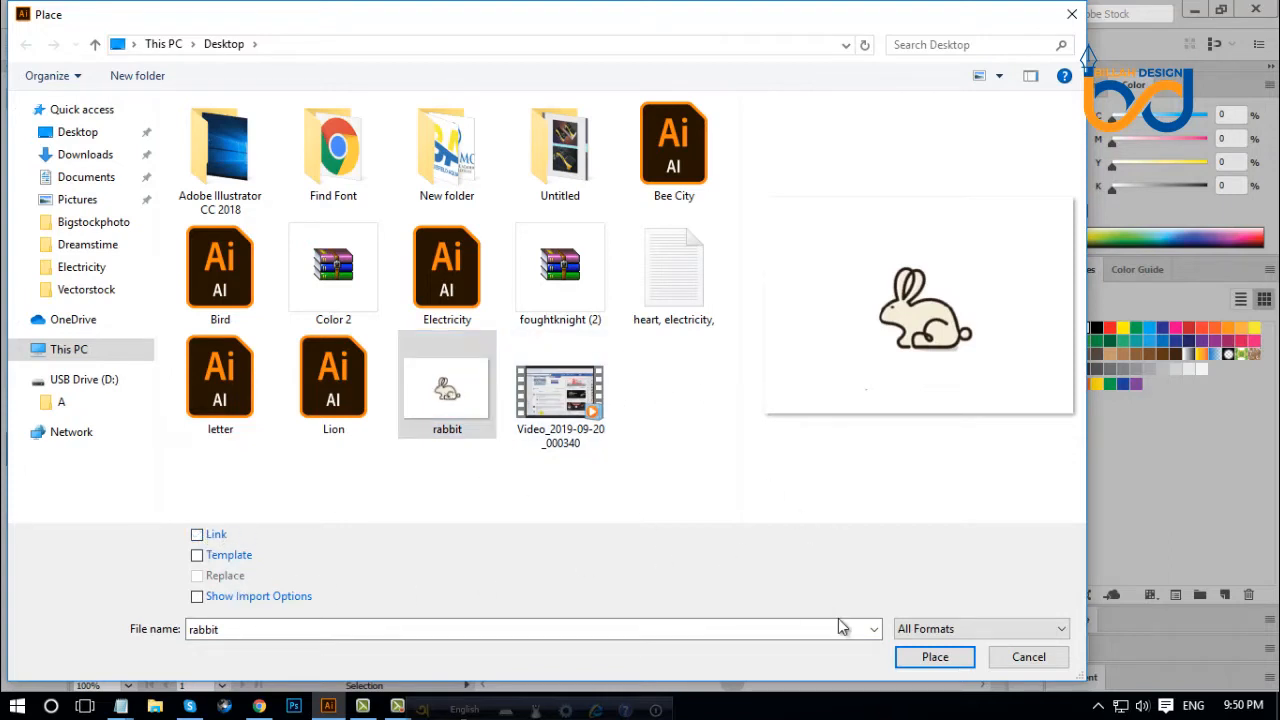
{"action": "left_click", "coordinate": [923, 660]}
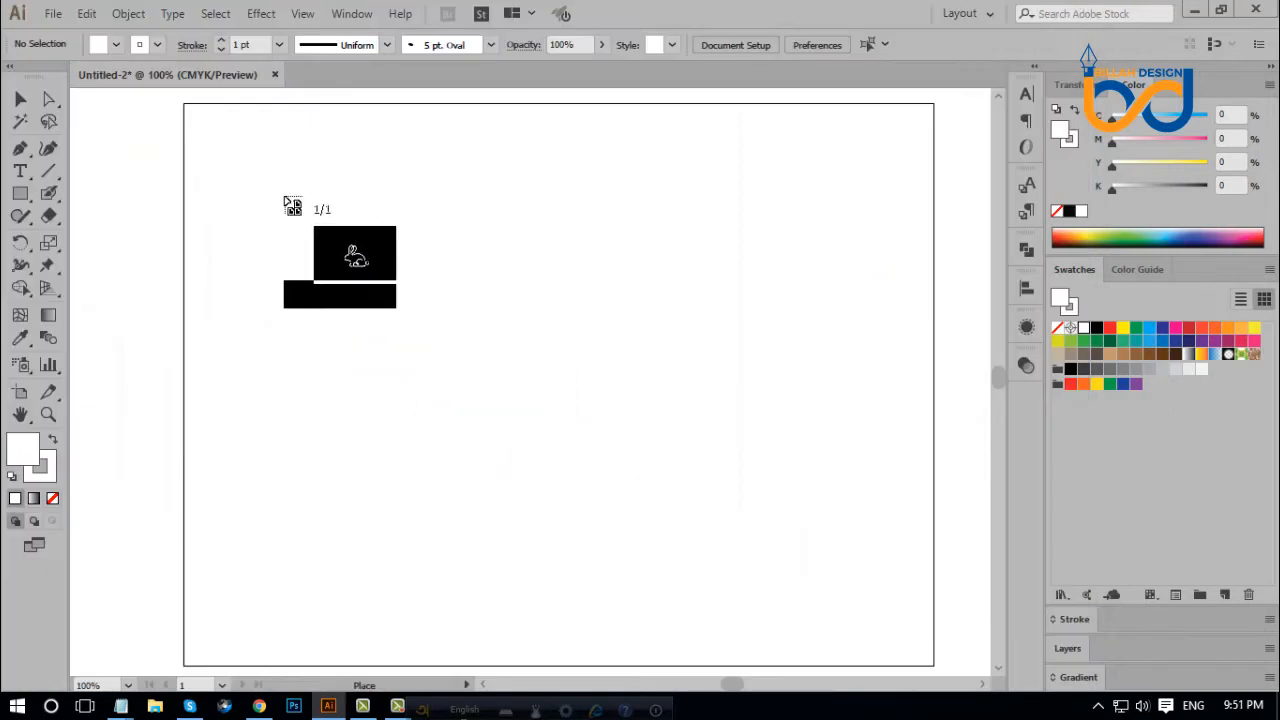
{"action": "left_click_drag", "start_coordinate": [285, 197], "coordinate": [834, 588]}
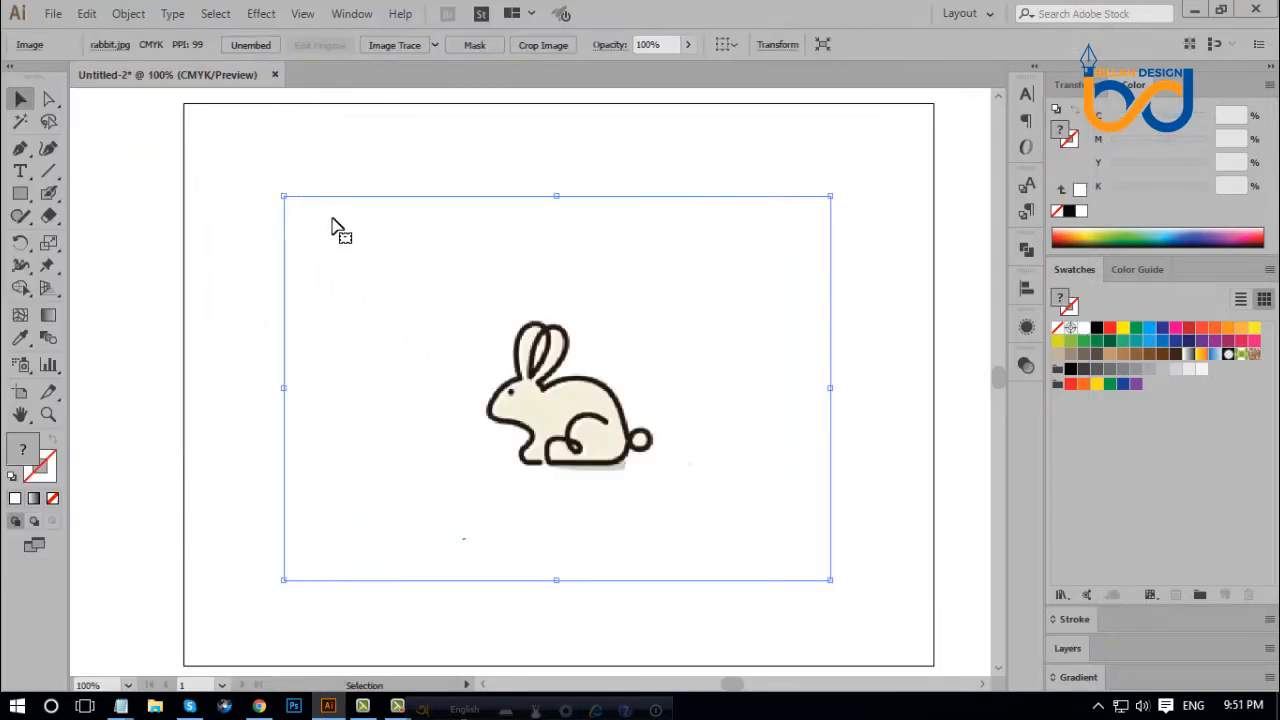
Enlarge the placed rabbit image slightly and reposition it near the middle of the artboard.
{"action": "left_click", "coordinate": [191, 251]}
{"action": "left_click_drag", "start_coordinate": [567, 393], "coordinate": [558, 380]}
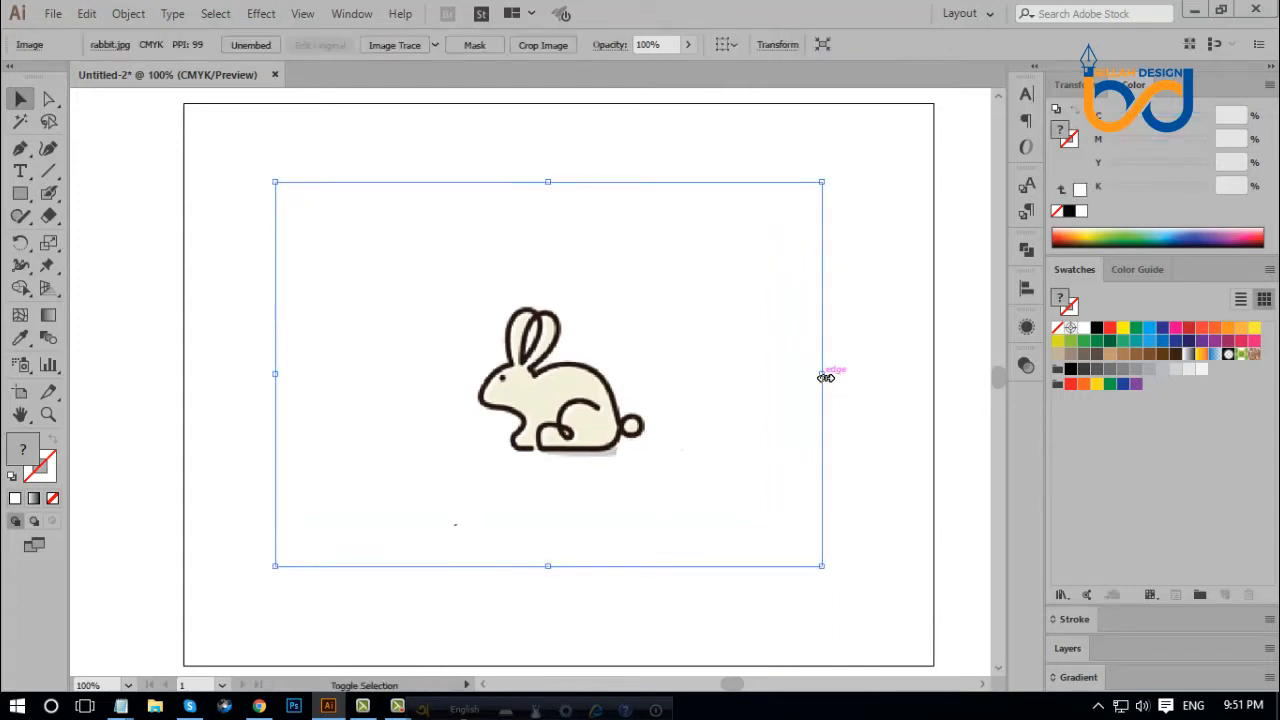
{"action": "left_click_drag", "start_coordinate": [825, 377], "coordinate": [841, 378]}
{"action": "left_click", "coordinate": [900, 463]}
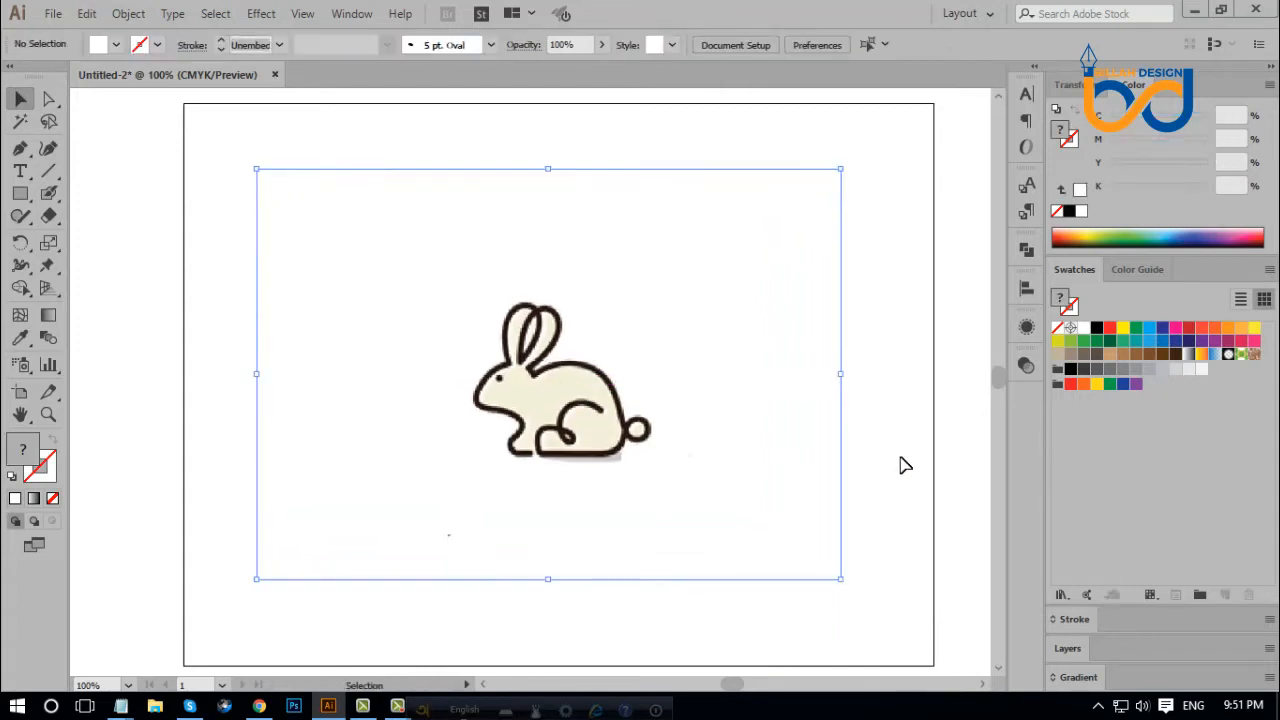
{"action": "left_click", "coordinate": [654, 420]}
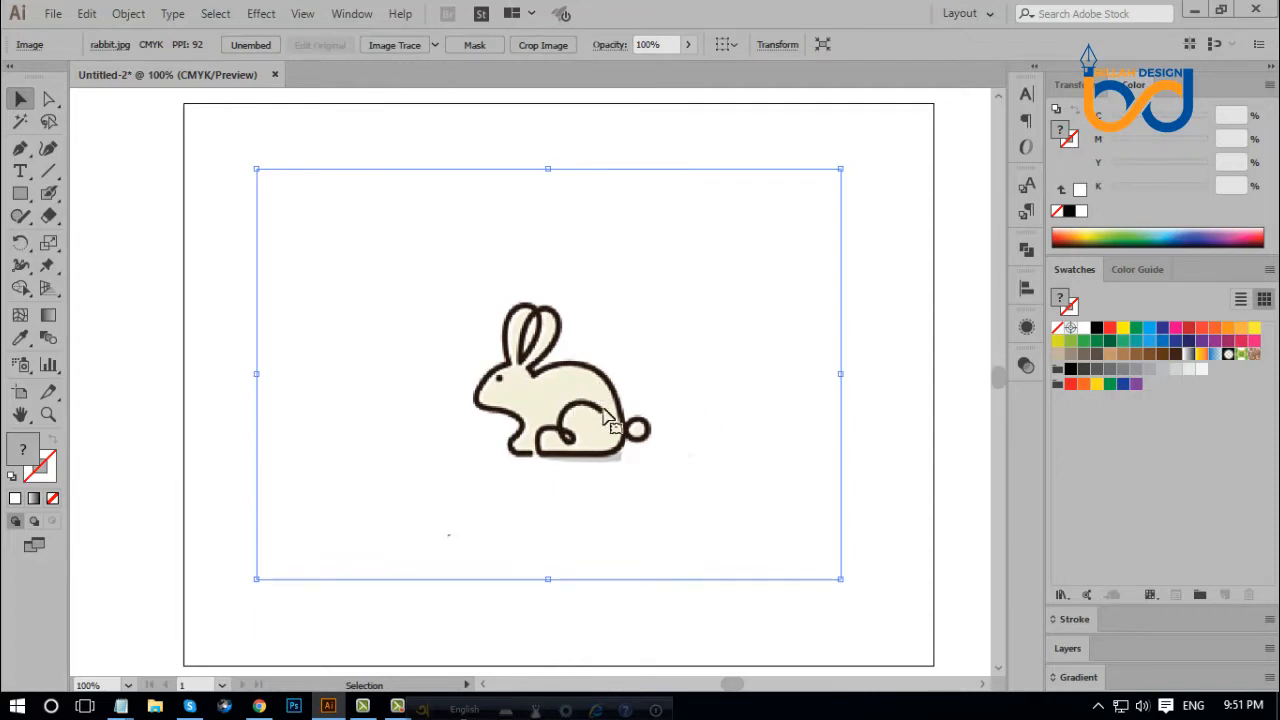
{"action": "left_click", "coordinate": [893, 493]}
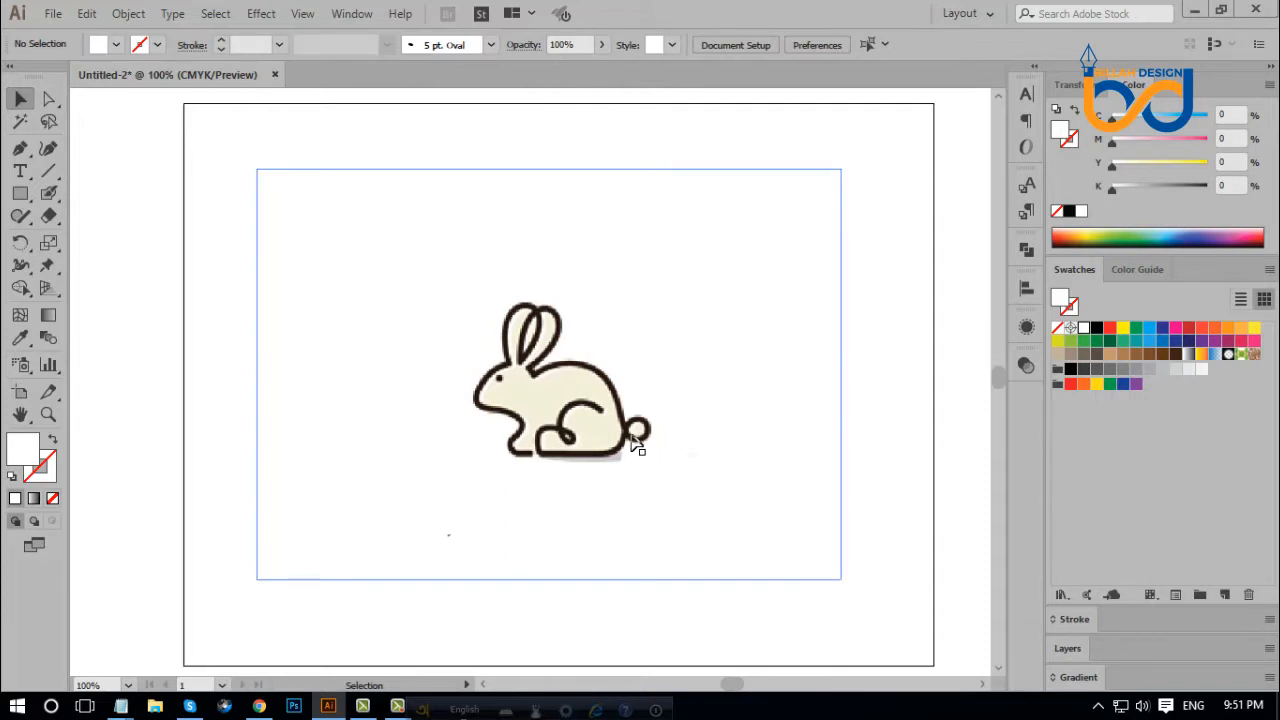
{"action": "left_click_drag", "start_coordinate": [630, 435], "coordinate": [621, 421]}
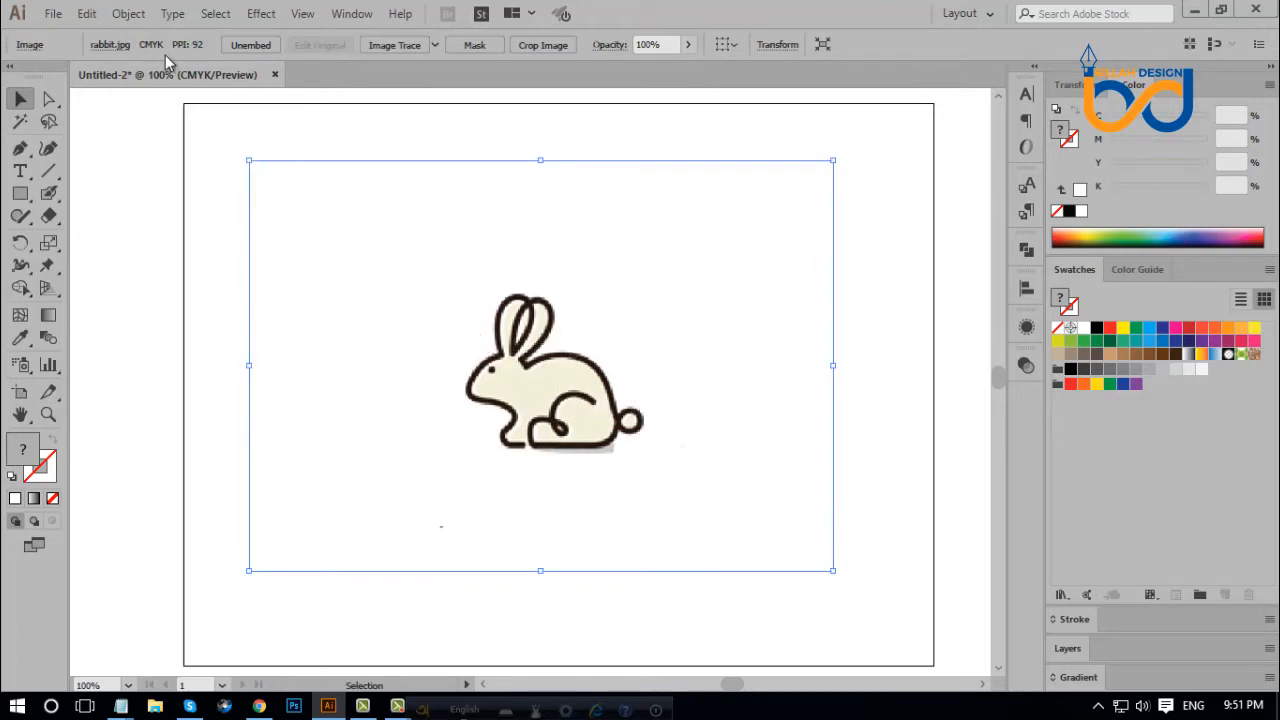
Lock the rabbit image in place as a tracing reference.
{"action": "left_click", "coordinate": [139, 14]}
{"action": "mouse_move", "coordinate": [397, 107]}
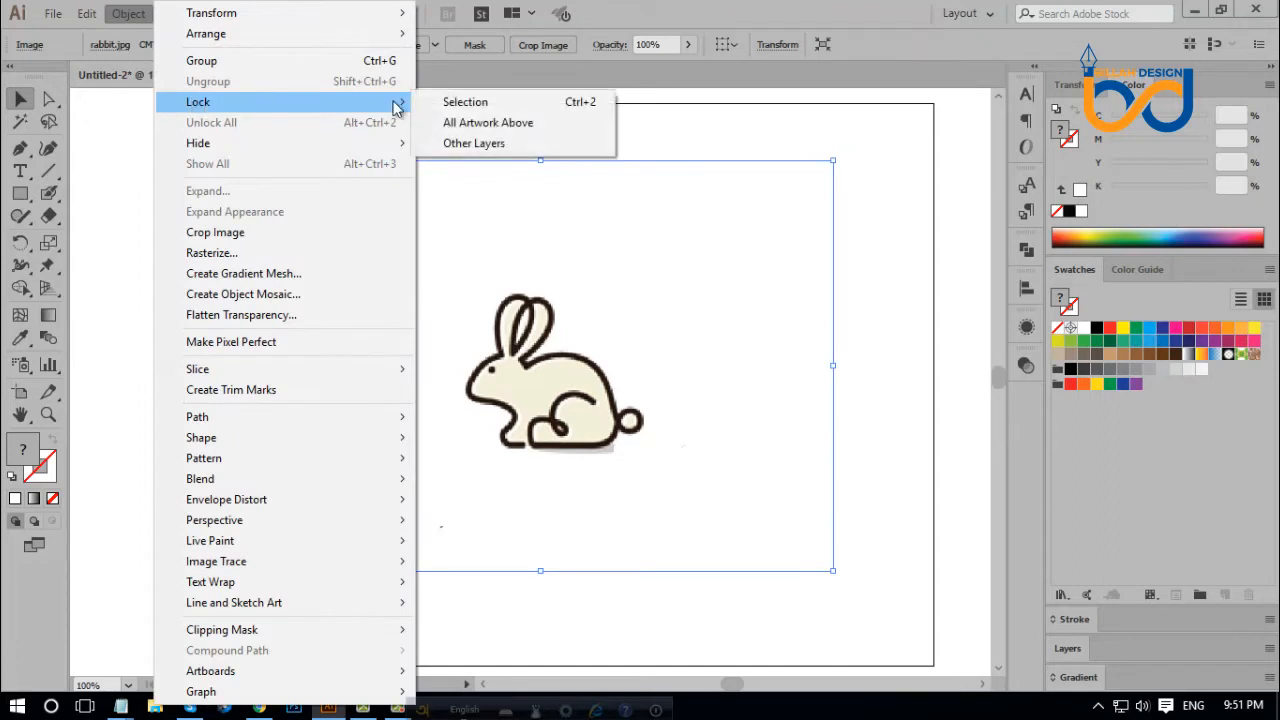
{"action": "left_click", "coordinate": [465, 106]}
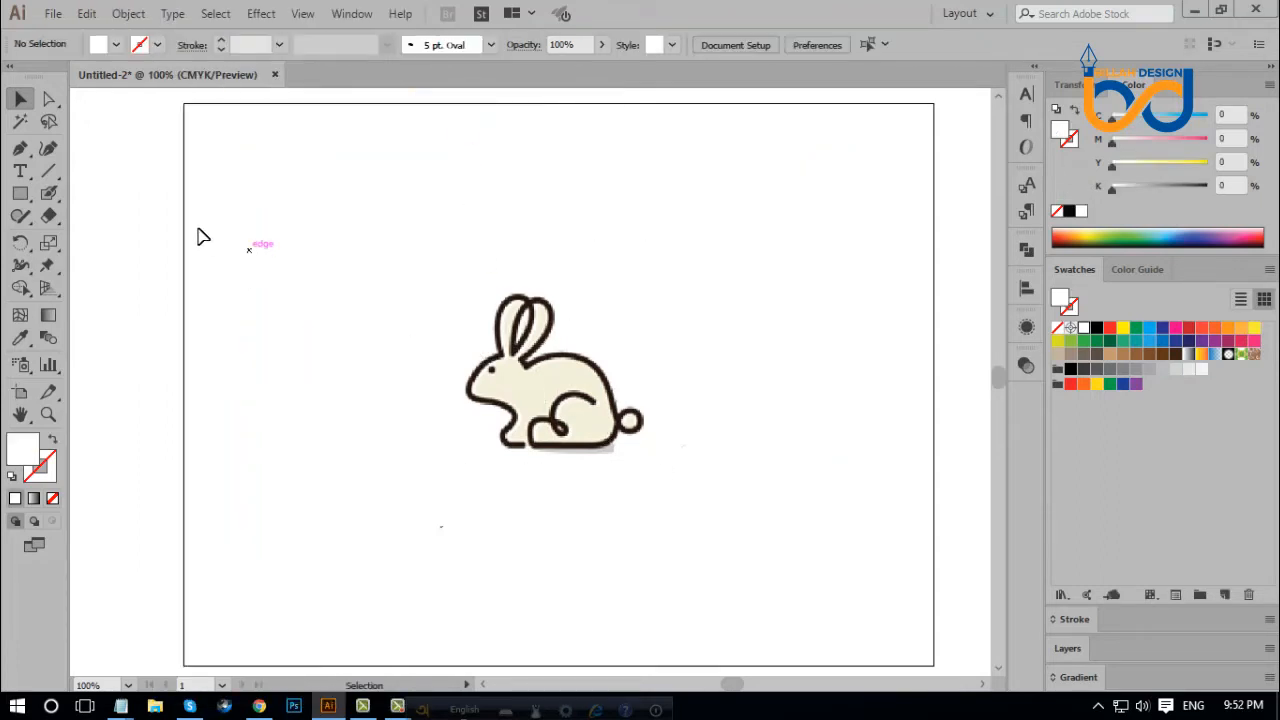
Set up the Pen tool with no fill and a cyan stroke (C=100, M=0, Y=0, K=0).
{"action": "left_click", "coordinate": [21, 150]}
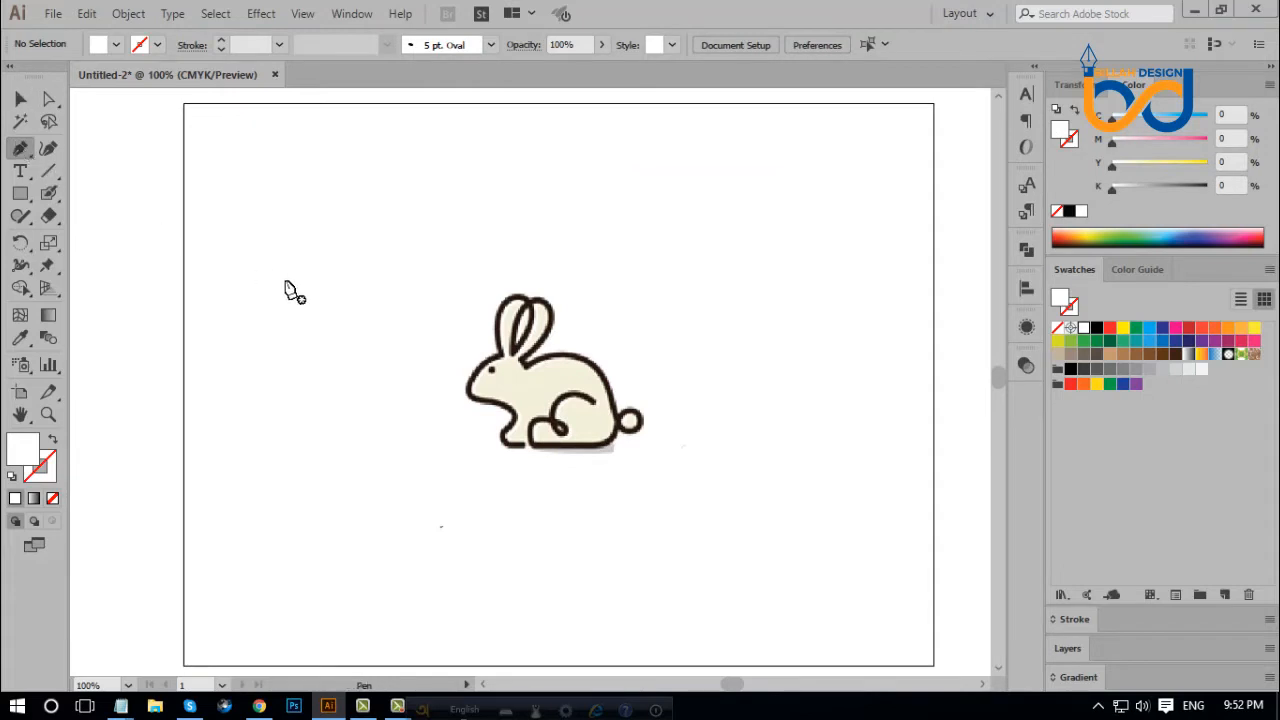
{"action": "left_click", "coordinate": [51, 443]}
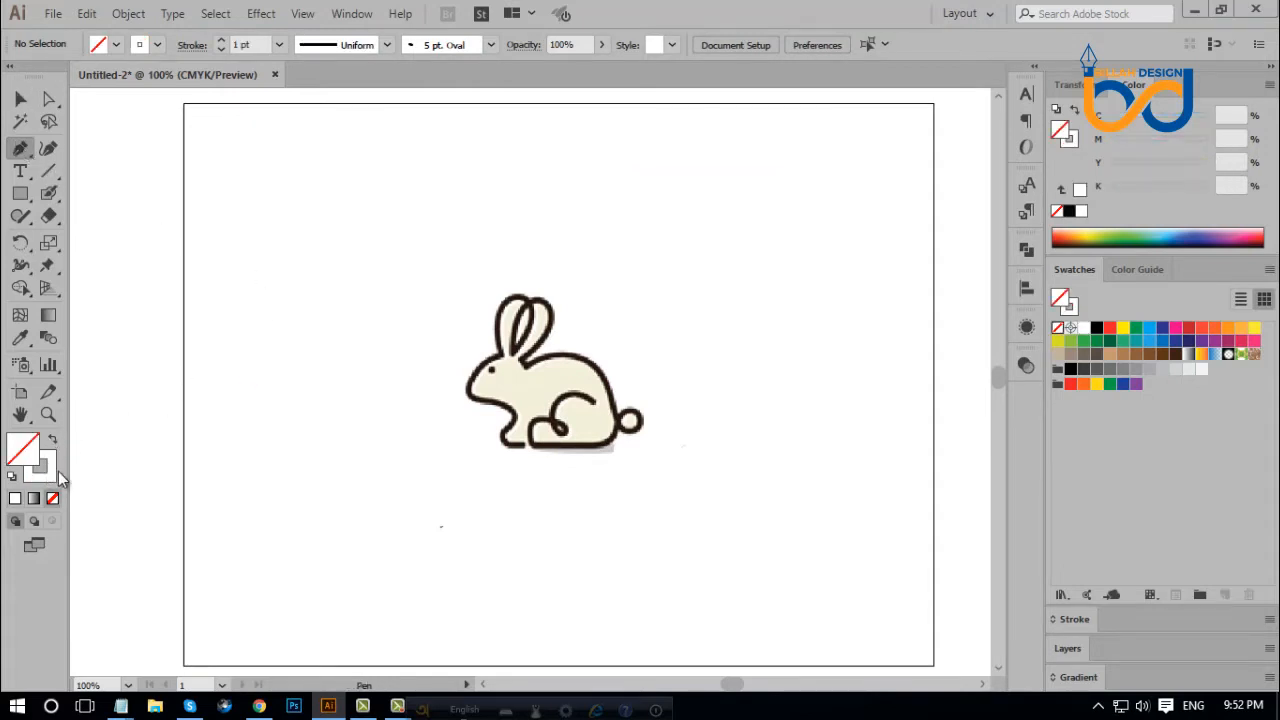
{"action": "left_click", "coordinate": [48, 470]}
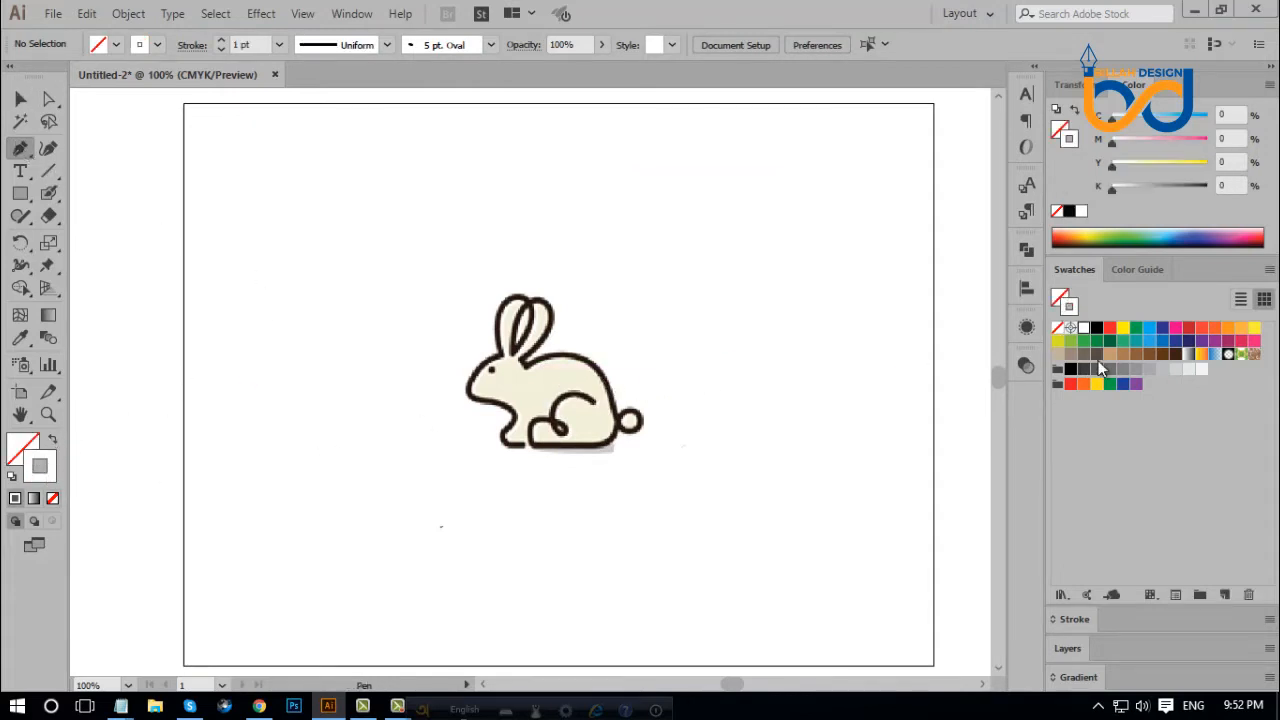
{"action": "left_click", "coordinate": [1149, 329]}
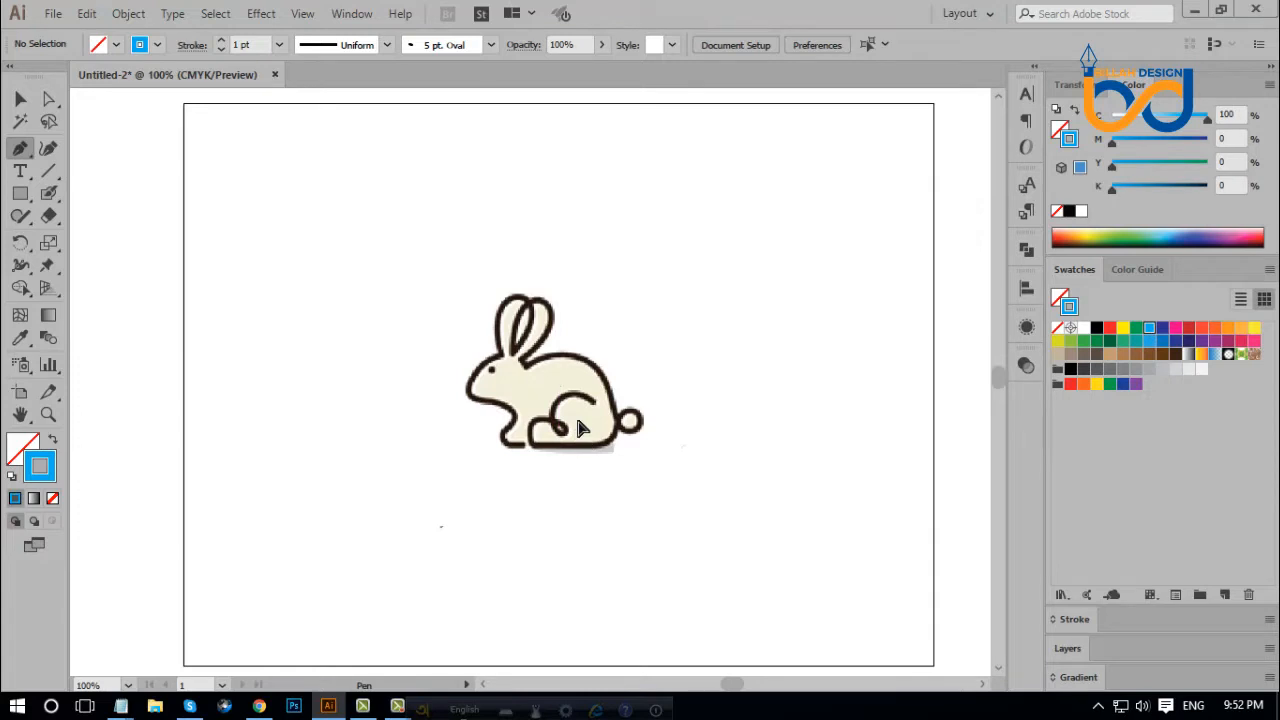
Trace the rabbit with the Pen tool from the nose along the chin and chest to the front paw.
{"action": "key", "text": "ctrl+equal"}
{"action": "key", "text": "ctrl+equal"}
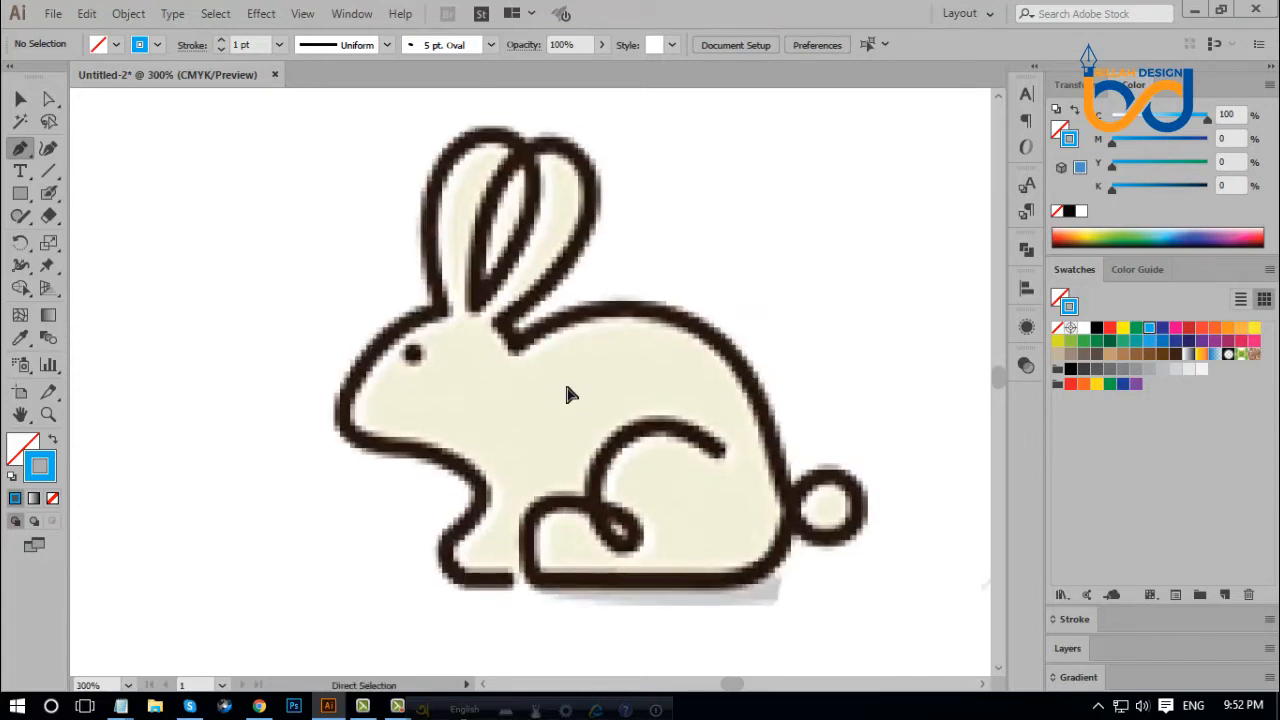
{"action": "key", "text": "ctrl+minus"}
{"action": "left_click_drag", "start_coordinate": [556, 397], "coordinate": [554, 383]}
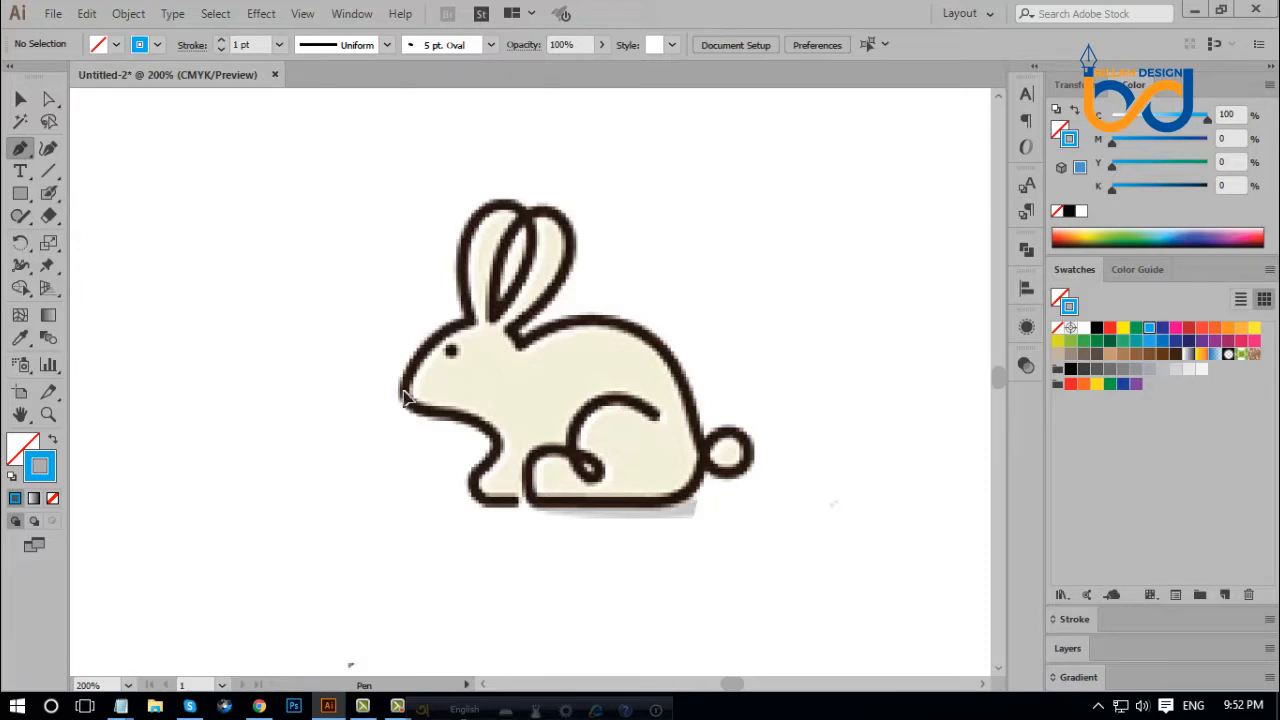
{"action": "left_click_drag", "start_coordinate": [404, 396], "coordinate": [406, 428]}
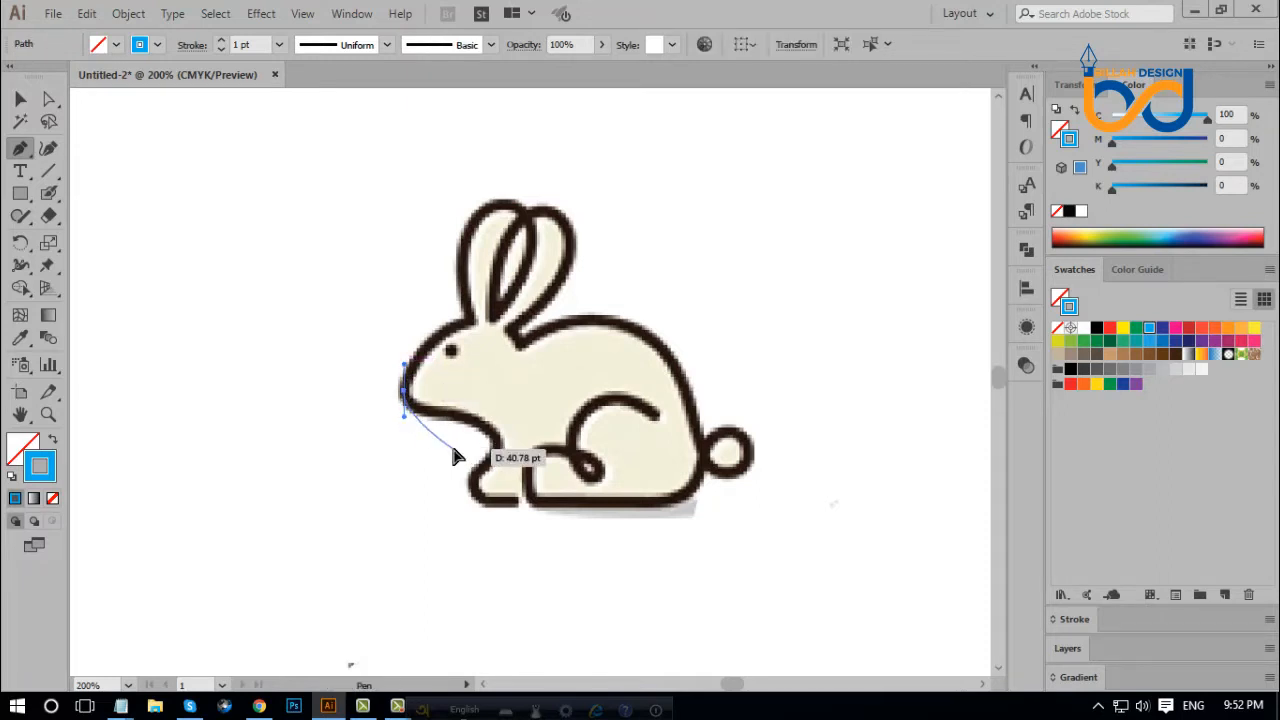
{"action": "key", "text": "ctrl+plus"}
{"action": "left_click_drag", "start_coordinate": [598, 480], "coordinate": [475, 448]}
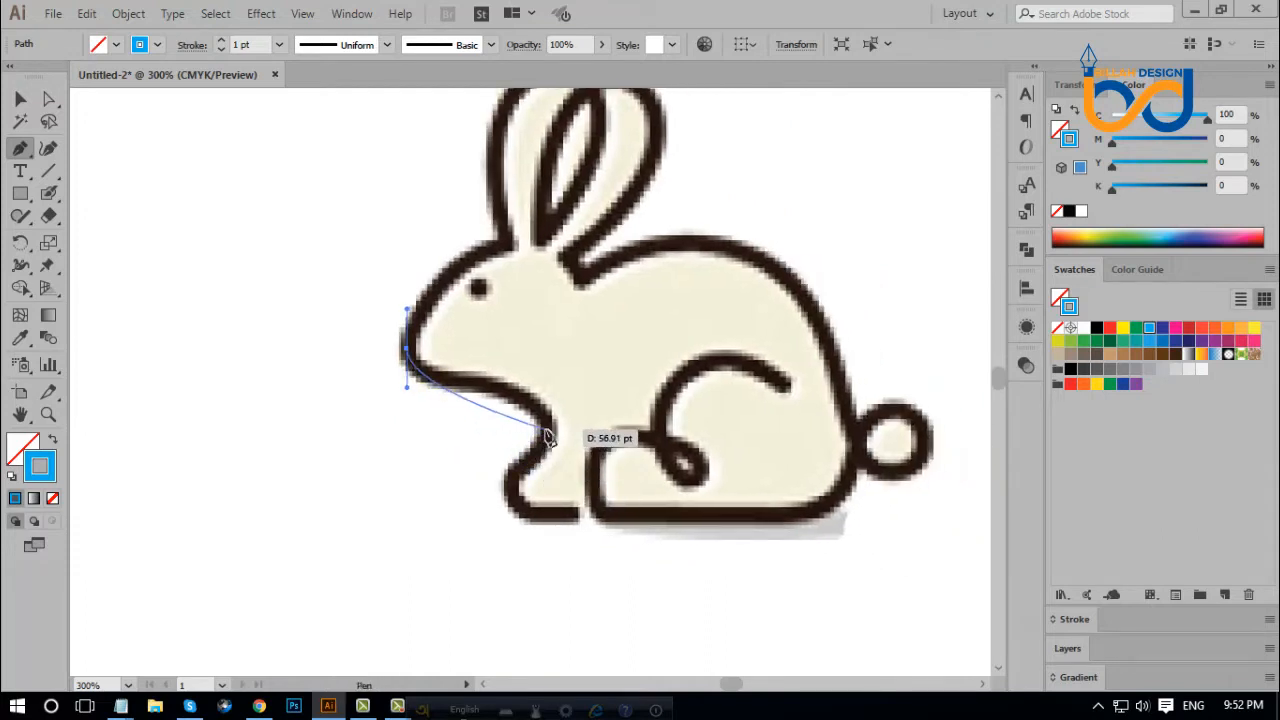
{"action": "left_click", "coordinate": [545, 404]}
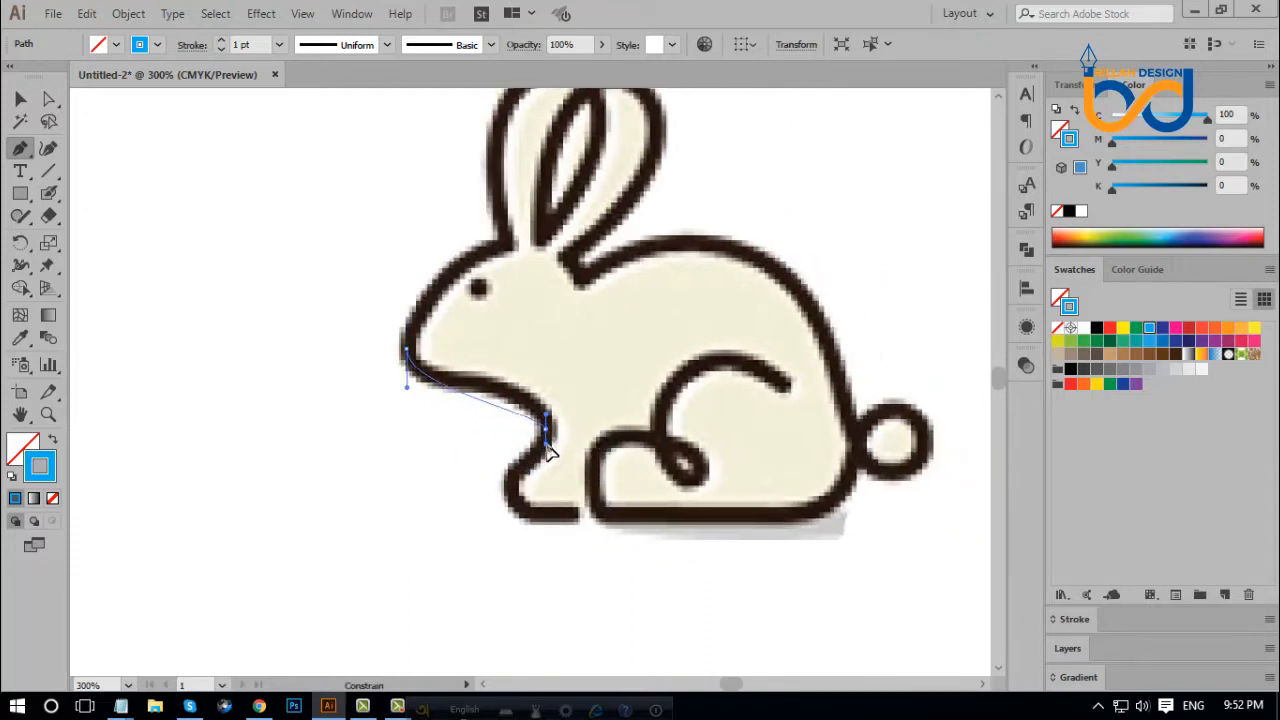
{"action": "left_click_drag", "start_coordinate": [548, 458], "coordinate": [550, 519]}
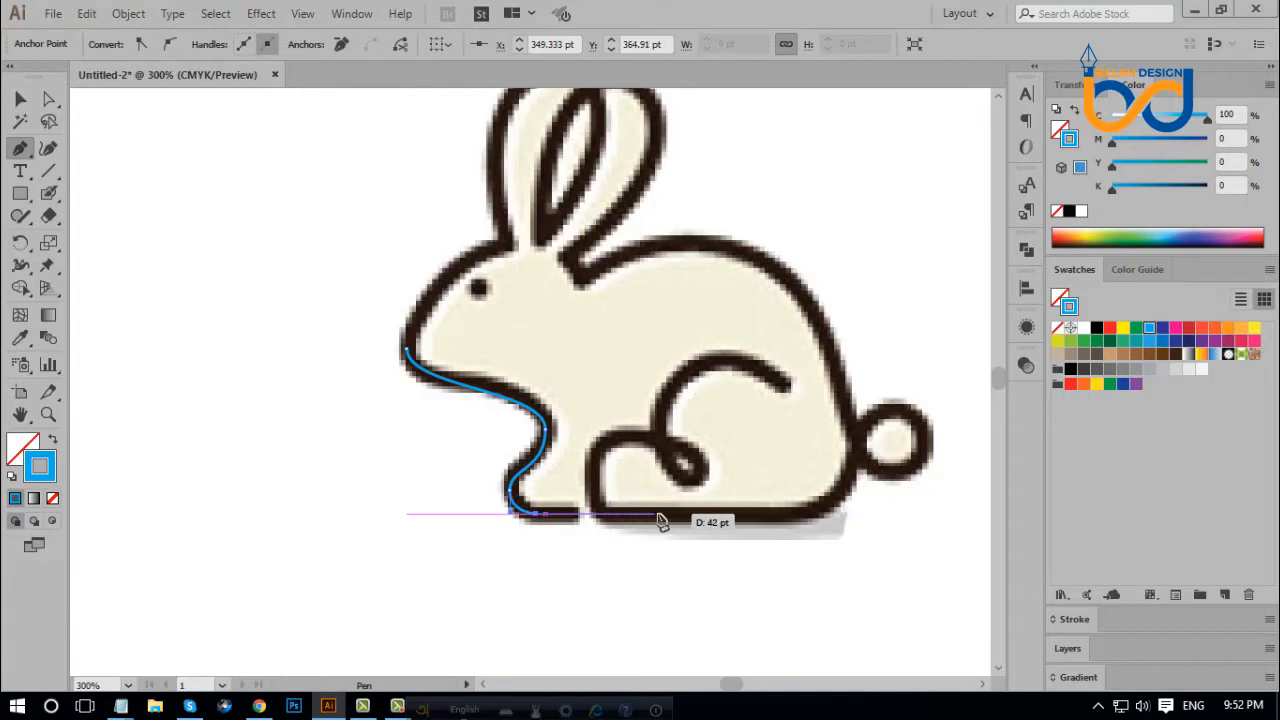
Continue the outline straight along the belly, around the rump beside the tail and over the back to the notch behind the ears.
{"action": "left_click", "coordinate": [809, 516]}
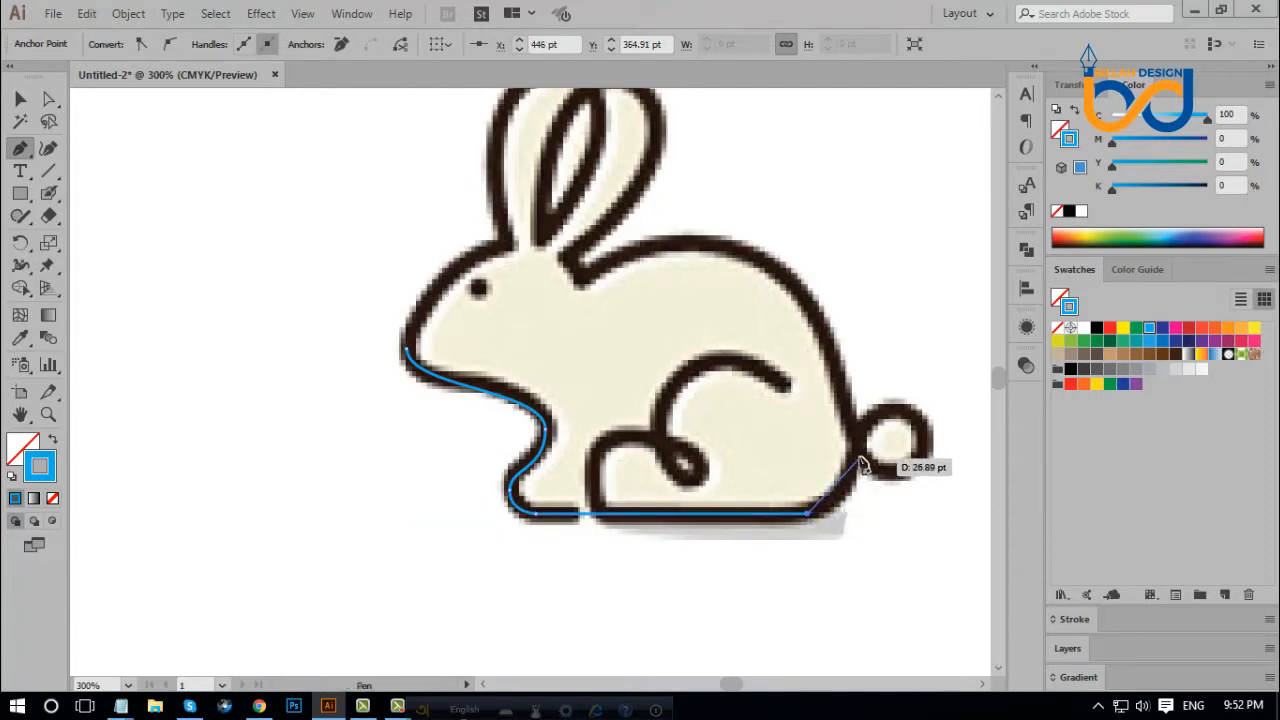
{"action": "left_click_drag", "start_coordinate": [858, 456], "coordinate": [866, 420]}
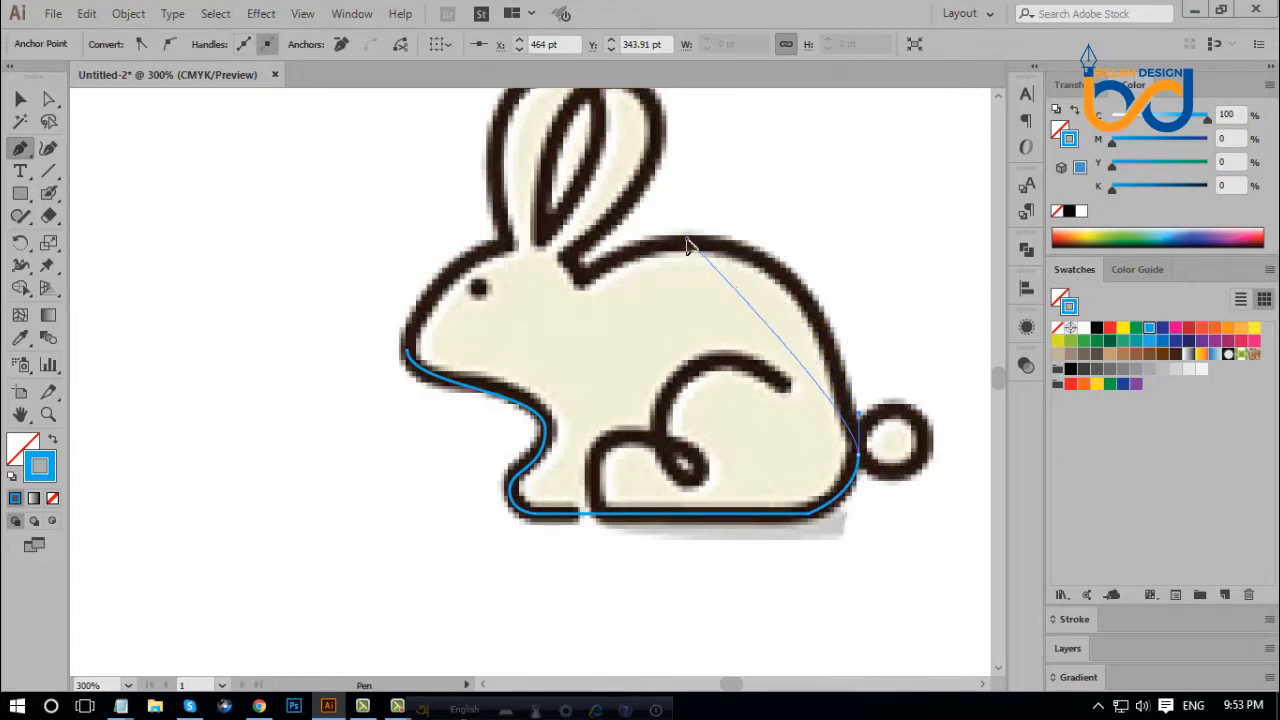
{"action": "left_click_drag", "start_coordinate": [687, 245], "coordinate": [557, 251]}
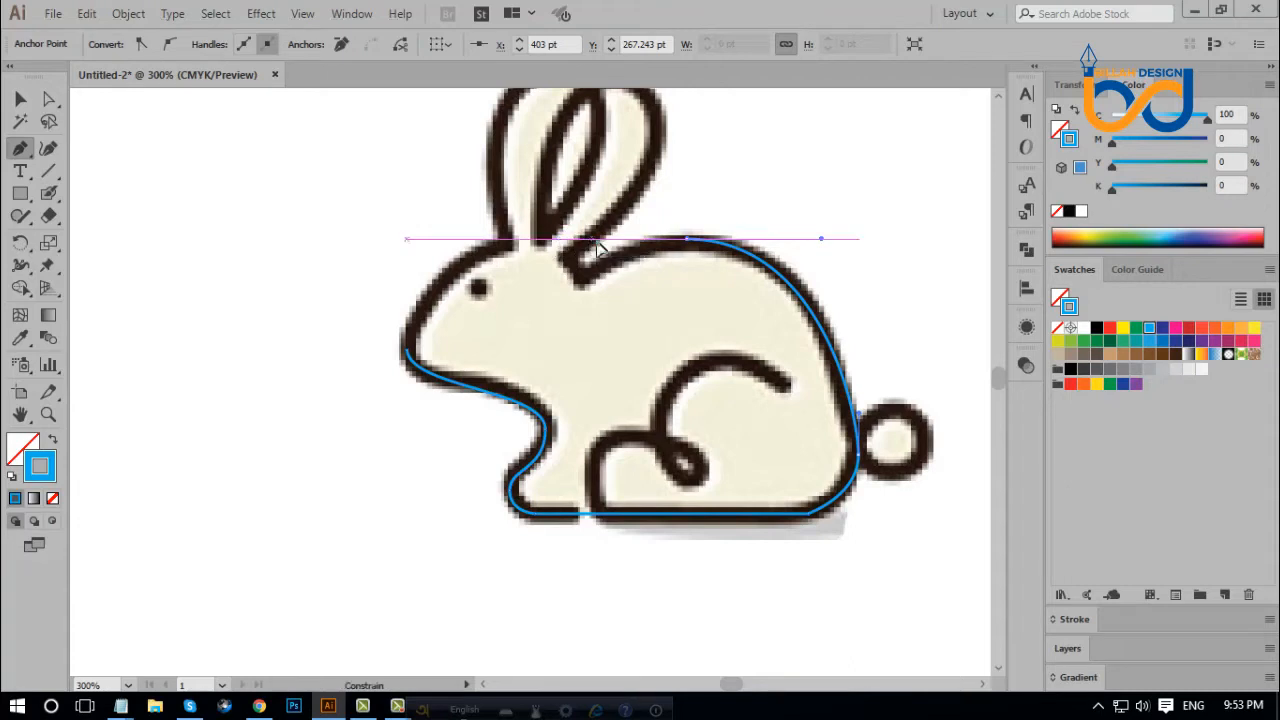
{"action": "left_click", "coordinate": [621, 240]}
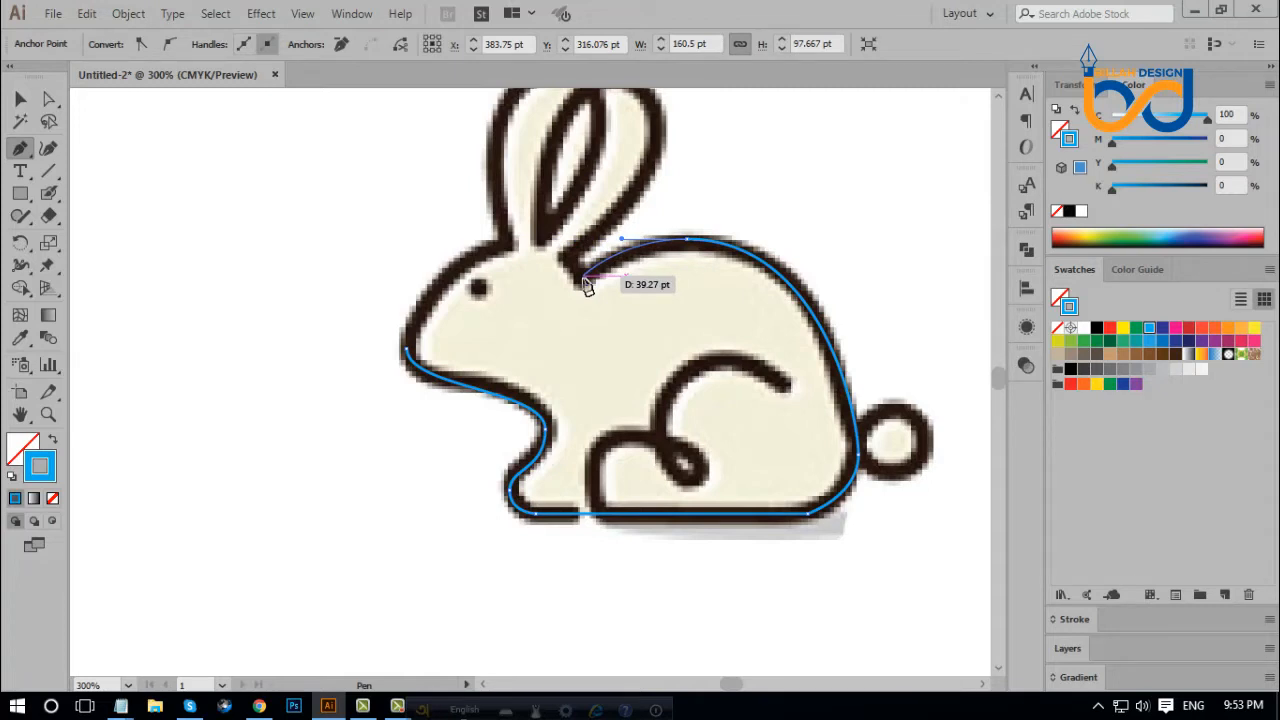
{"action": "left_click", "coordinate": [580, 278]}
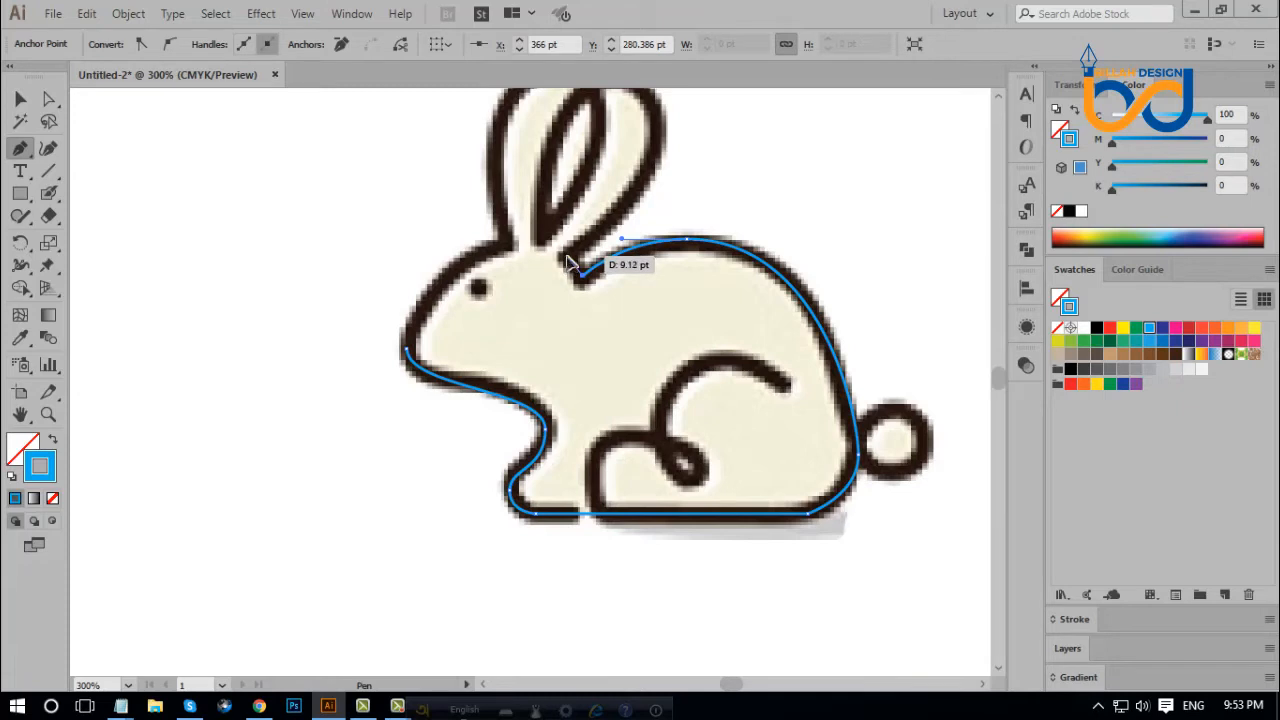
Trace the rear ear from its base around the tip to its inner edge, and remove the last anchor's outgoing handle.
{"action": "scroll", "coordinate": [575, 272], "scroll_direction": "up", "scroll_amount": 3}
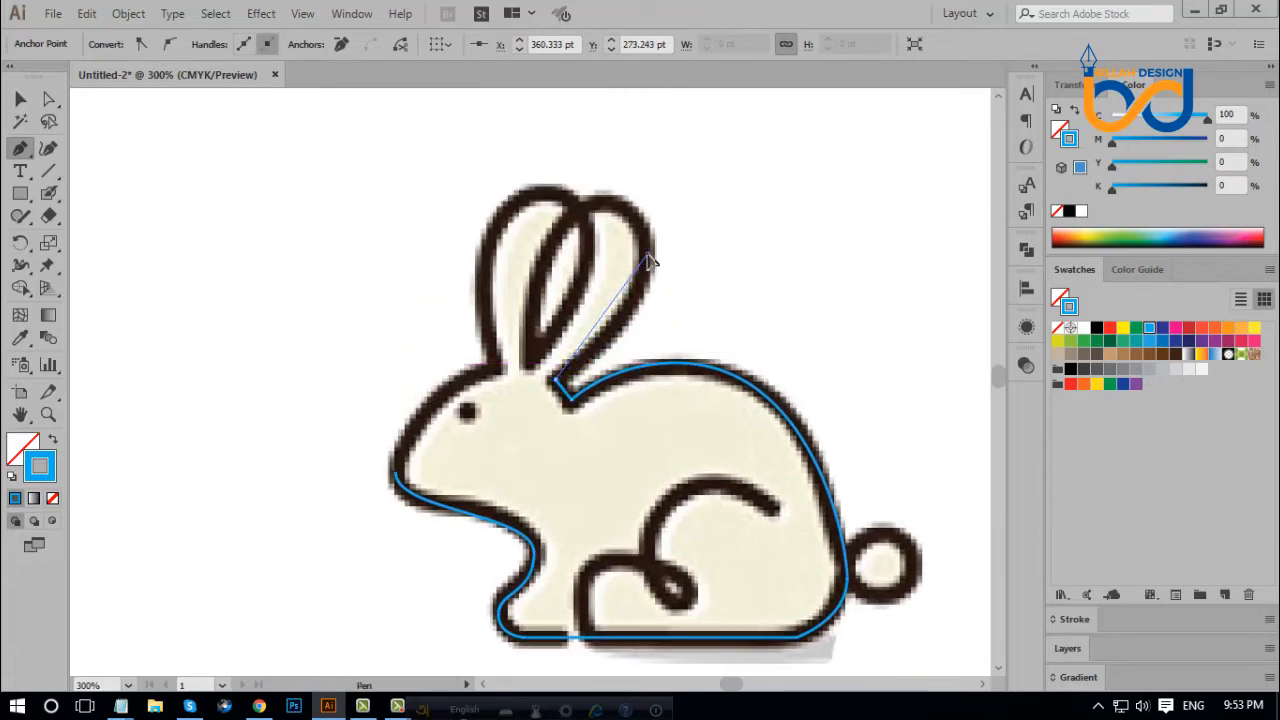
{"action": "left_click_drag", "start_coordinate": [648, 252], "coordinate": [648, 196]}
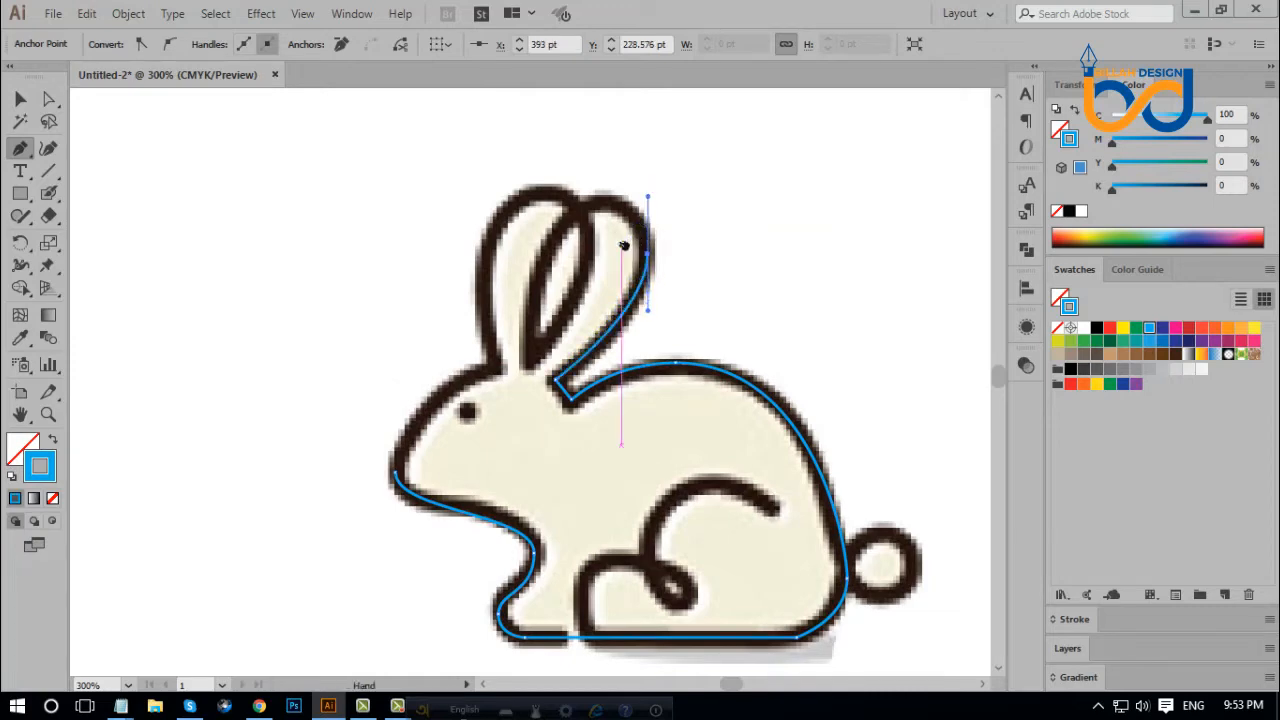
{"action": "left_click_drag", "start_coordinate": [622, 242], "coordinate": [658, 266]}
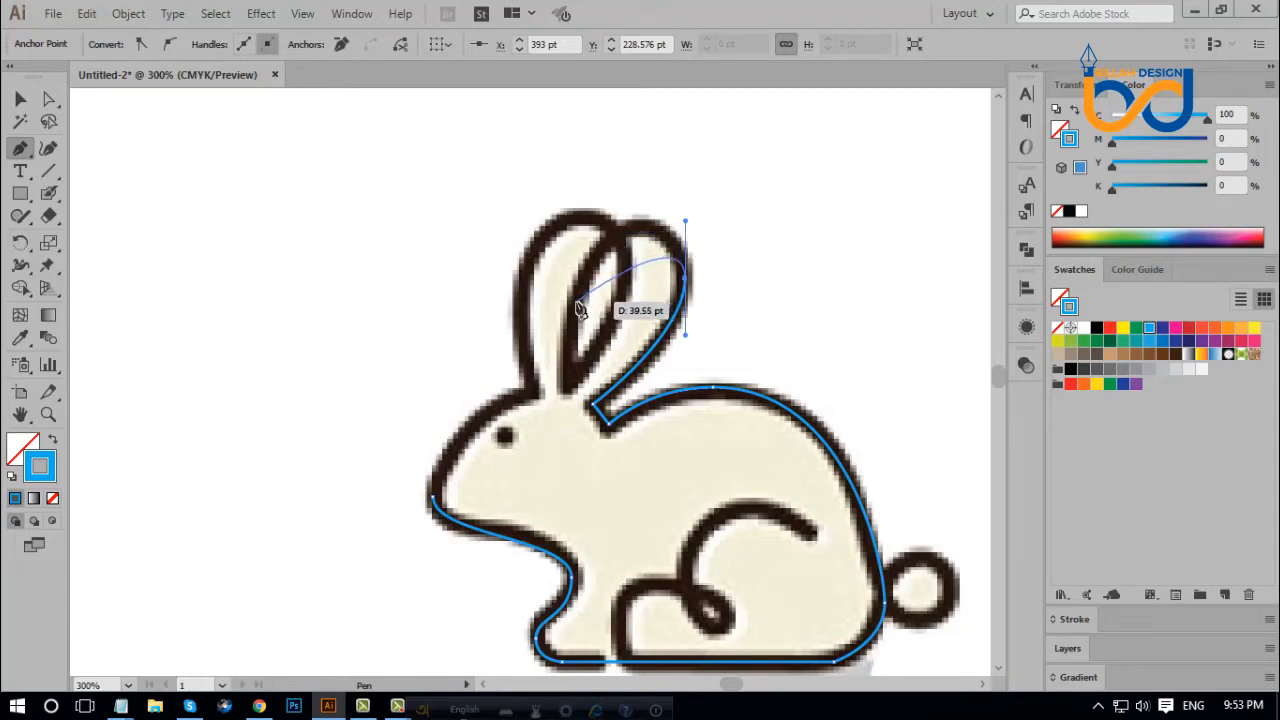
{"action": "left_click_drag", "start_coordinate": [578, 301], "coordinate": [542, 418]}
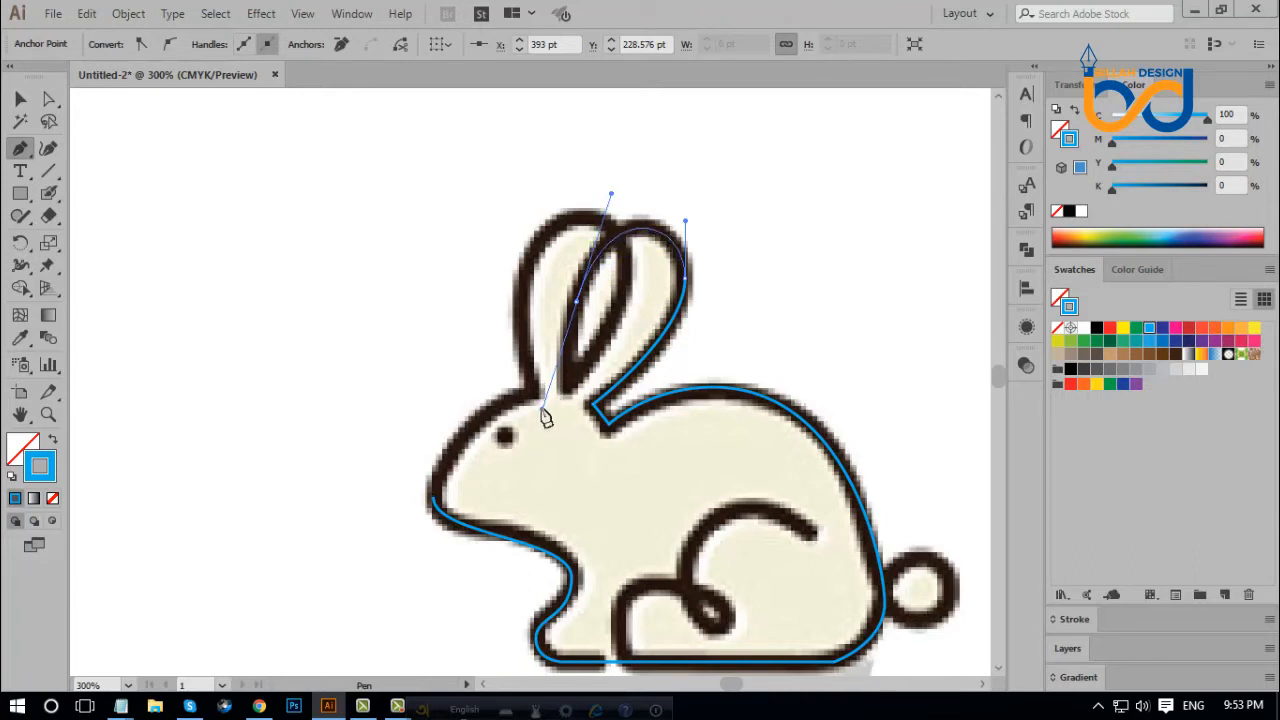
{"action": "left_click_drag", "start_coordinate": [545, 418], "coordinate": [542, 411]}
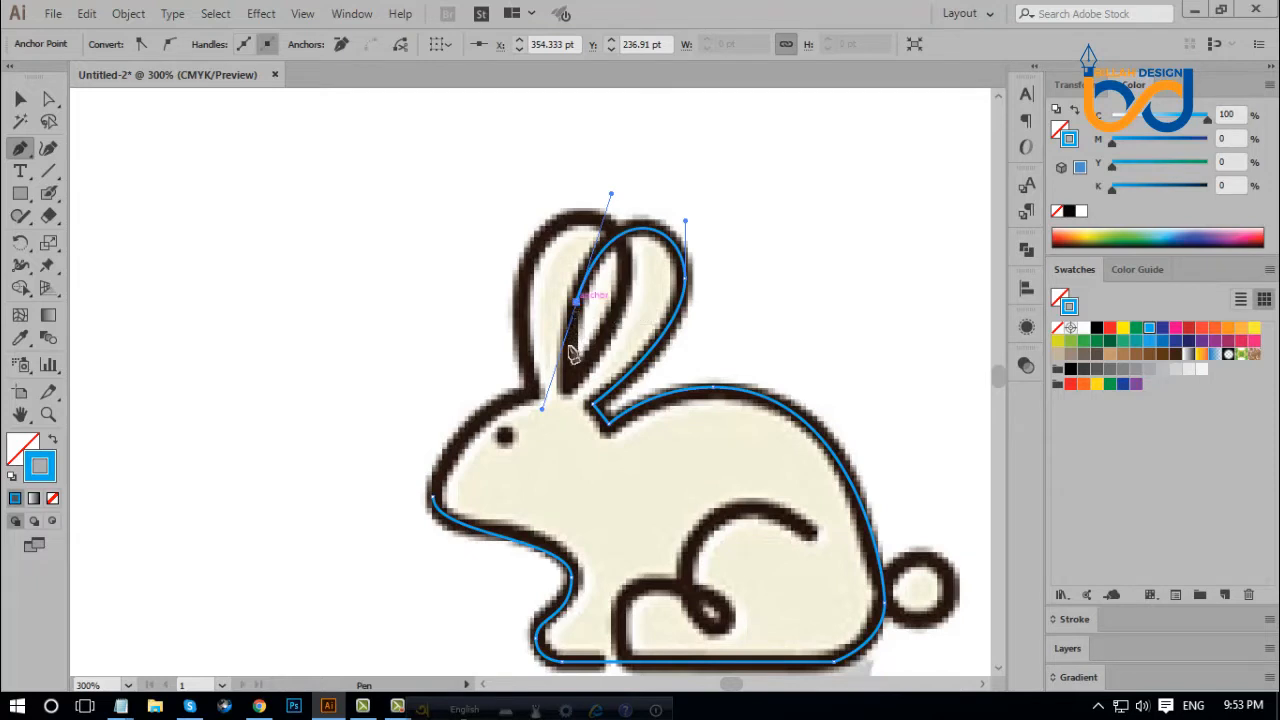
{"action": "left_click", "coordinate": [577, 303]}
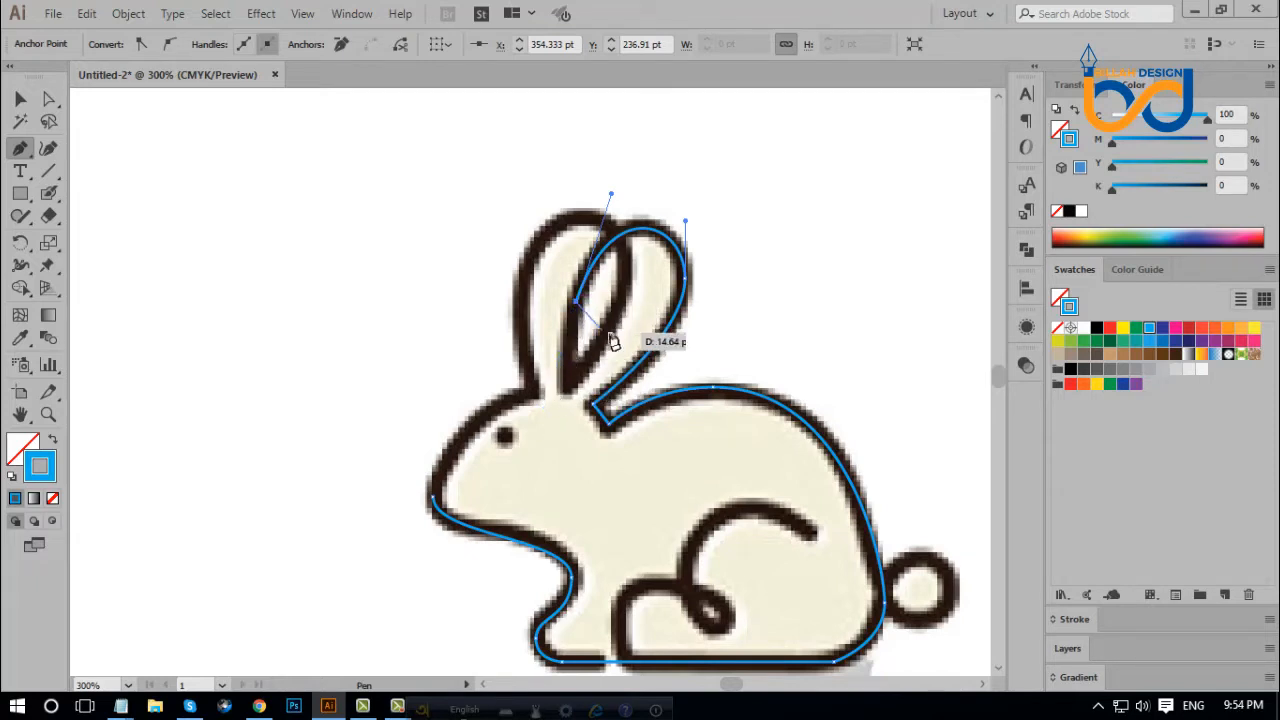
{"action": "left_click_drag", "start_coordinate": [635, 321], "coordinate": [602, 372]}
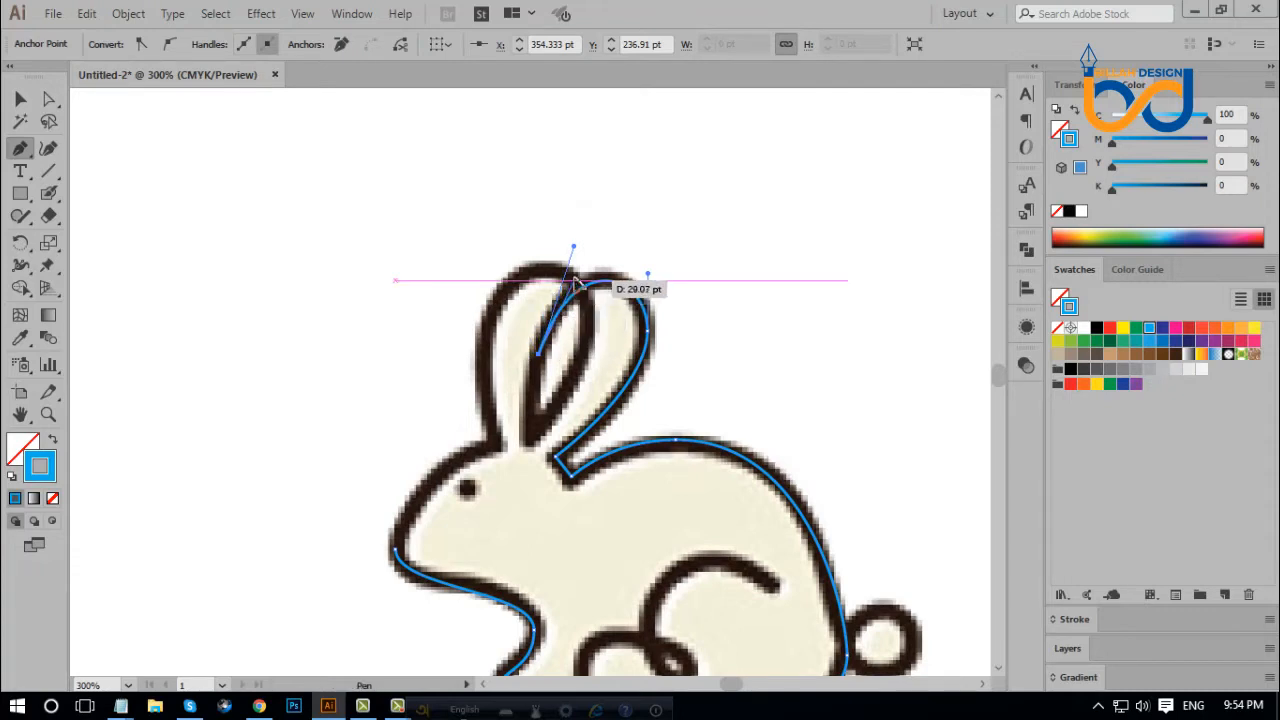
Trace the front ear with the Pen tool from where it meets the rear ear down its front edge to its base.
{"action": "left_click_drag", "start_coordinate": [577, 284], "coordinate": [617, 250]}
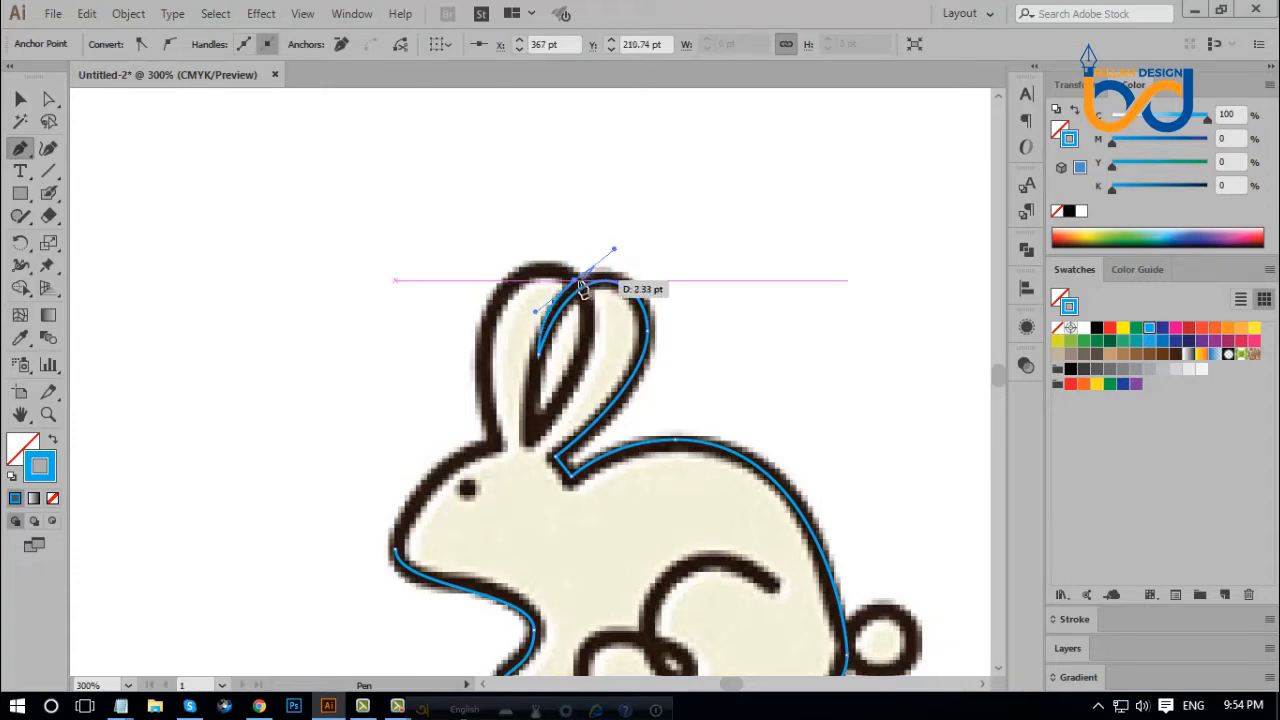
{"action": "left_click_drag", "start_coordinate": [576, 285], "coordinate": [485, 377]}
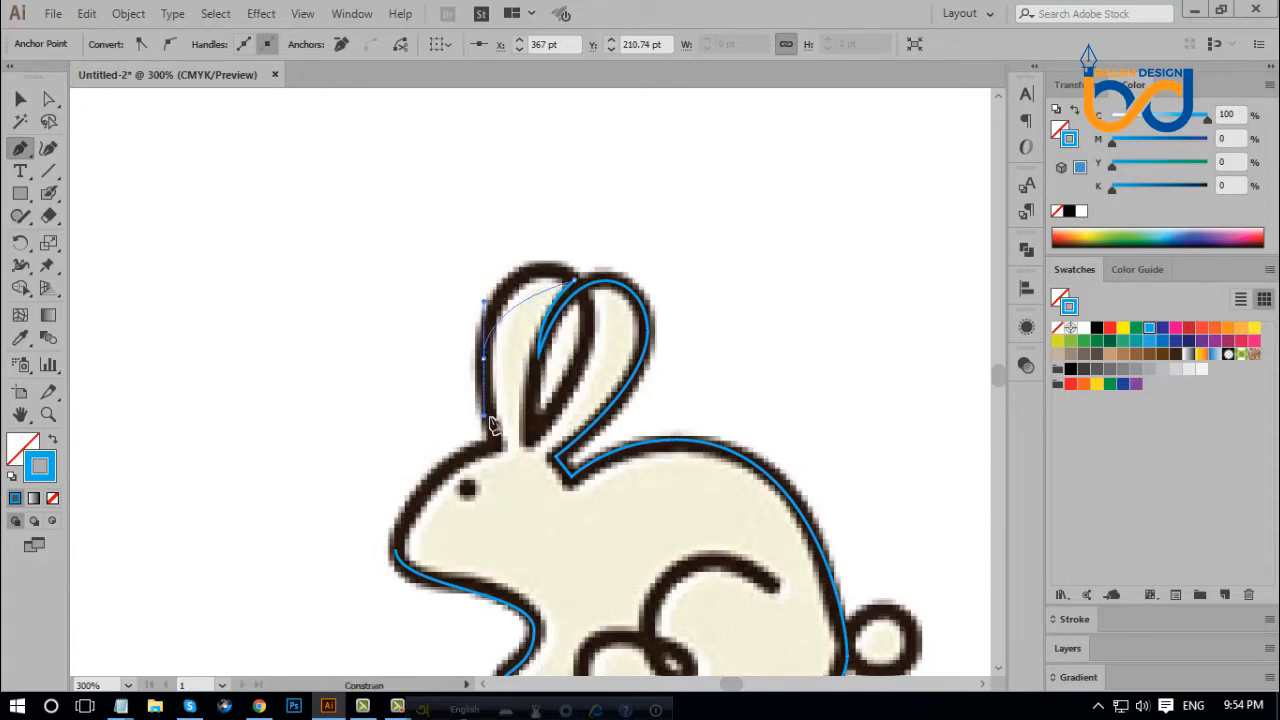
{"action": "left_click_drag", "start_coordinate": [491, 422], "coordinate": [502, 452]}
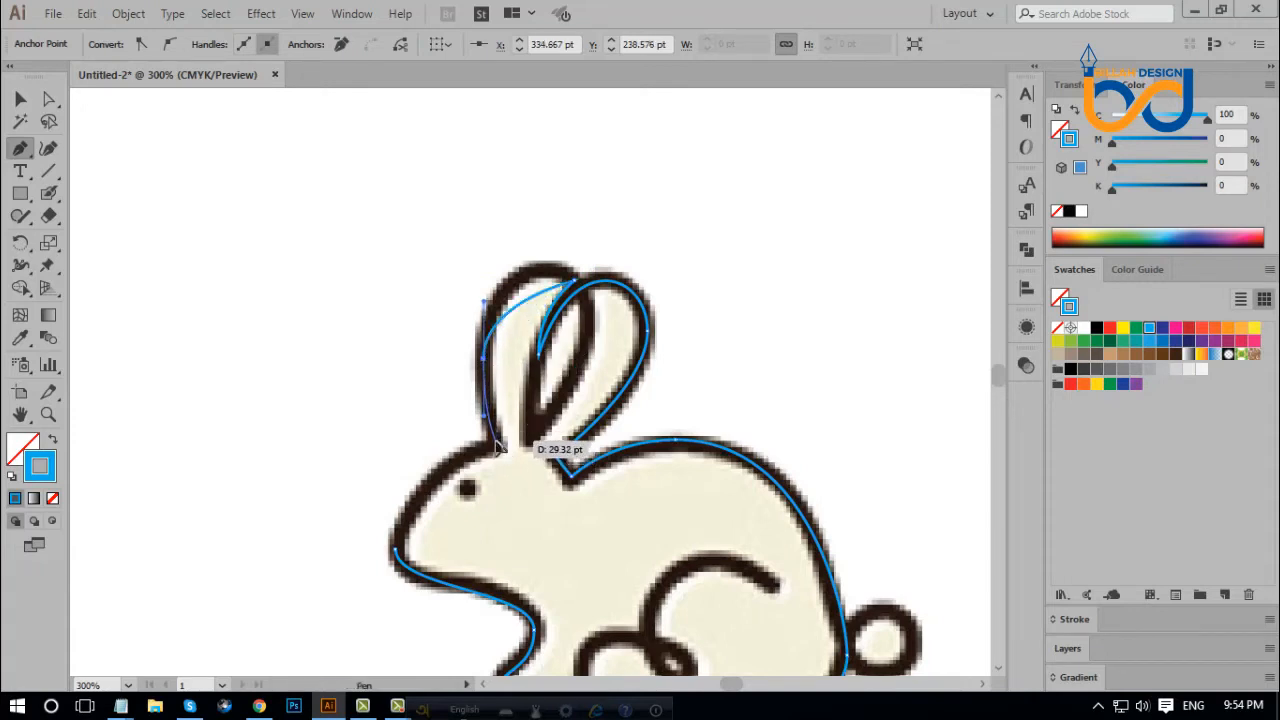
{"action": "left_click", "coordinate": [496, 441]}
Close the rabbit outline at the nose anchor with a curve following the forehead.
{"action": "key", "text": "space"}
{"action": "left_click_drag", "start_coordinate": [503, 401], "coordinate": [546, 283]}
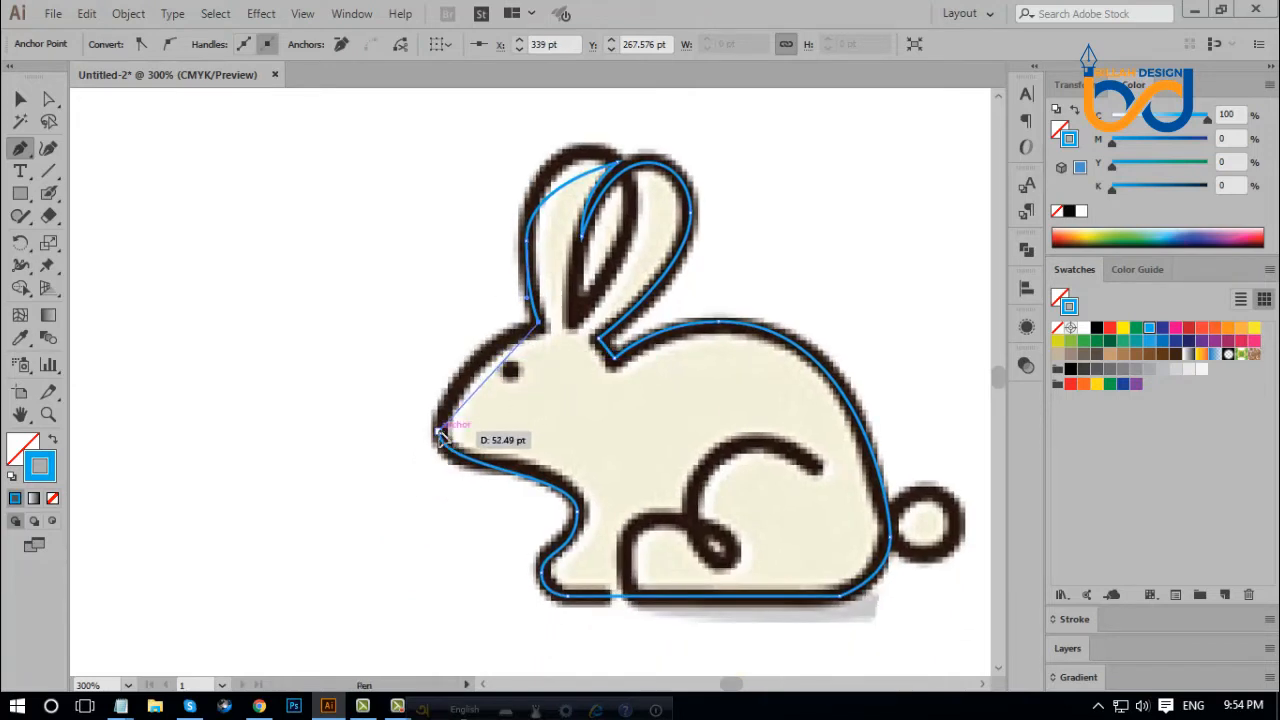
{"action": "left_click_drag", "start_coordinate": [440, 432], "coordinate": [446, 493]}
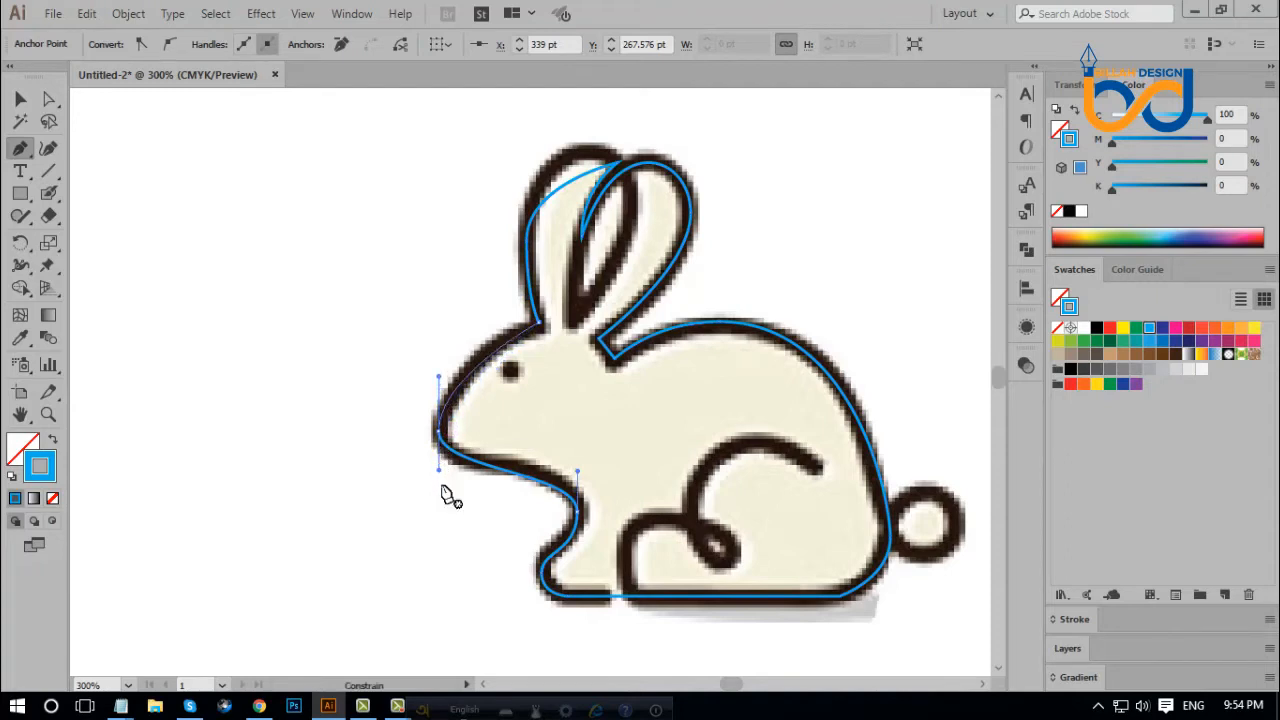
Reshape the front ear's upper curve with Direct Selection by extending its anchor handle upward so it follows the ear tip.
{"action": "left_click", "coordinate": [48, 98]}
{"action": "left_click", "coordinate": [572, 440]}
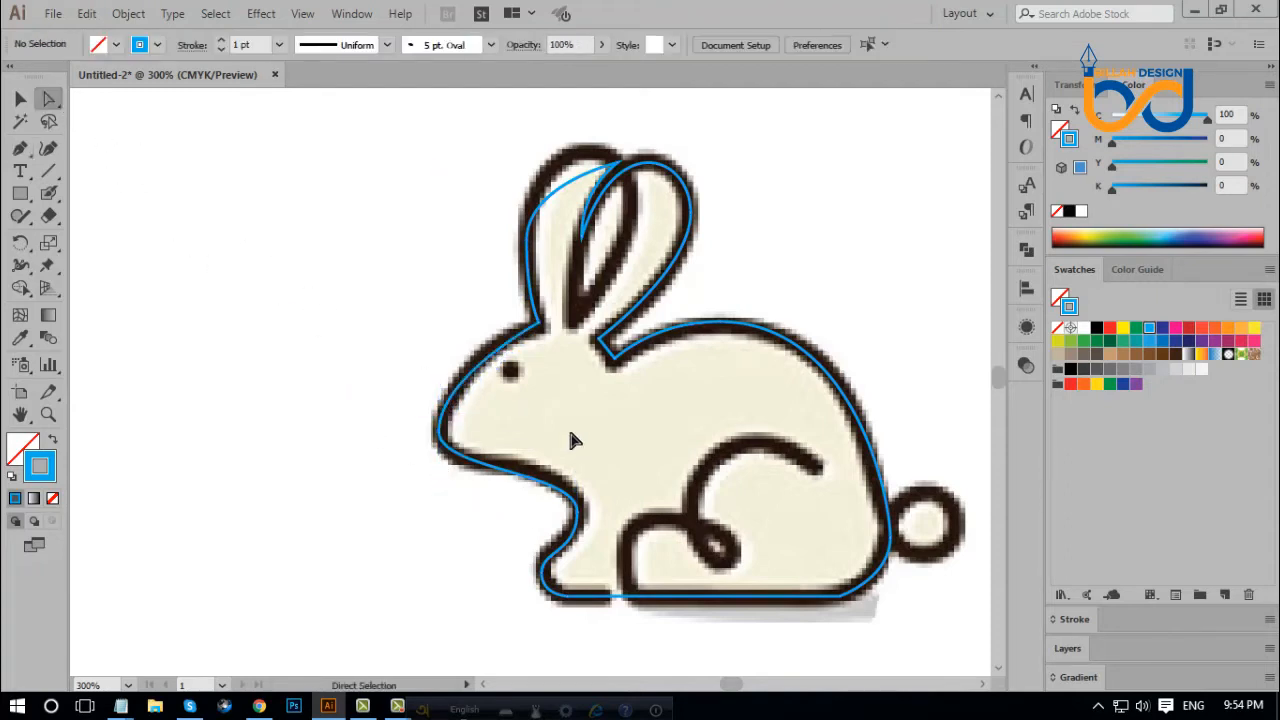
{"action": "left_click_drag", "start_coordinate": [708, 421], "coordinate": [658, 415]}
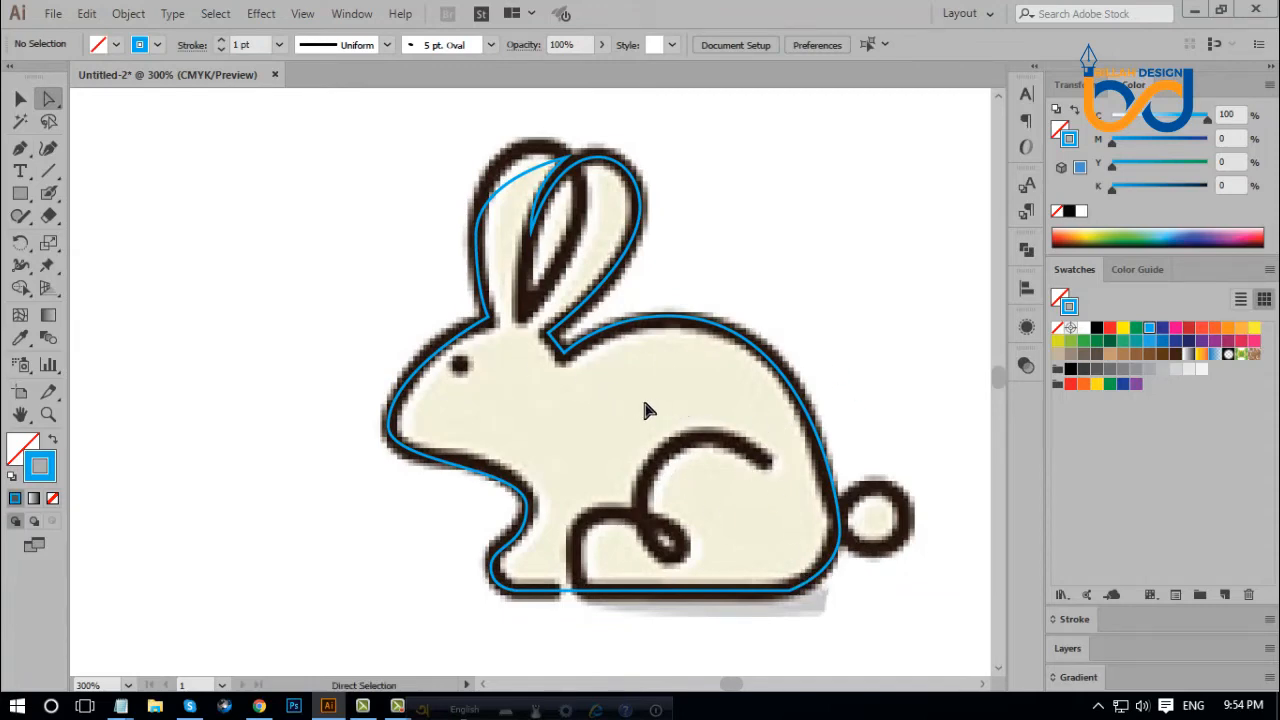
{"action": "left_click_drag", "start_coordinate": [640, 398], "coordinate": [660, 488]}
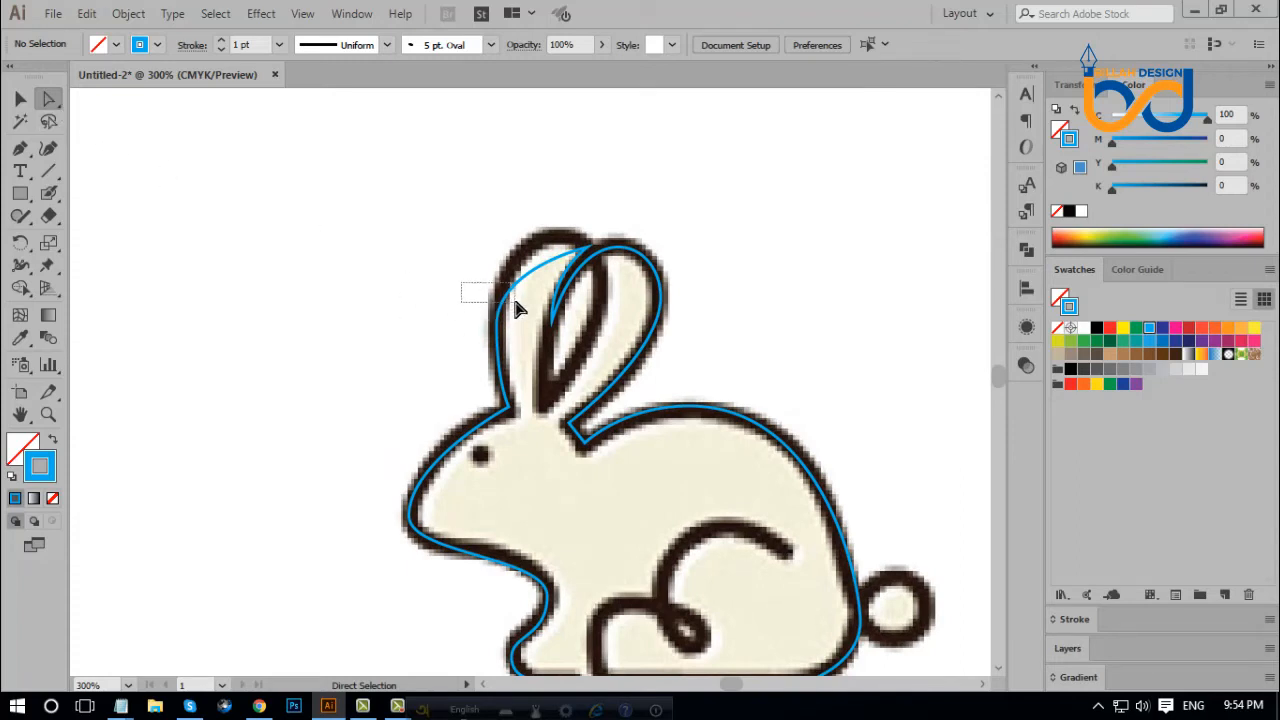
{"action": "left_click_drag", "start_coordinate": [514, 302], "coordinate": [507, 221]}
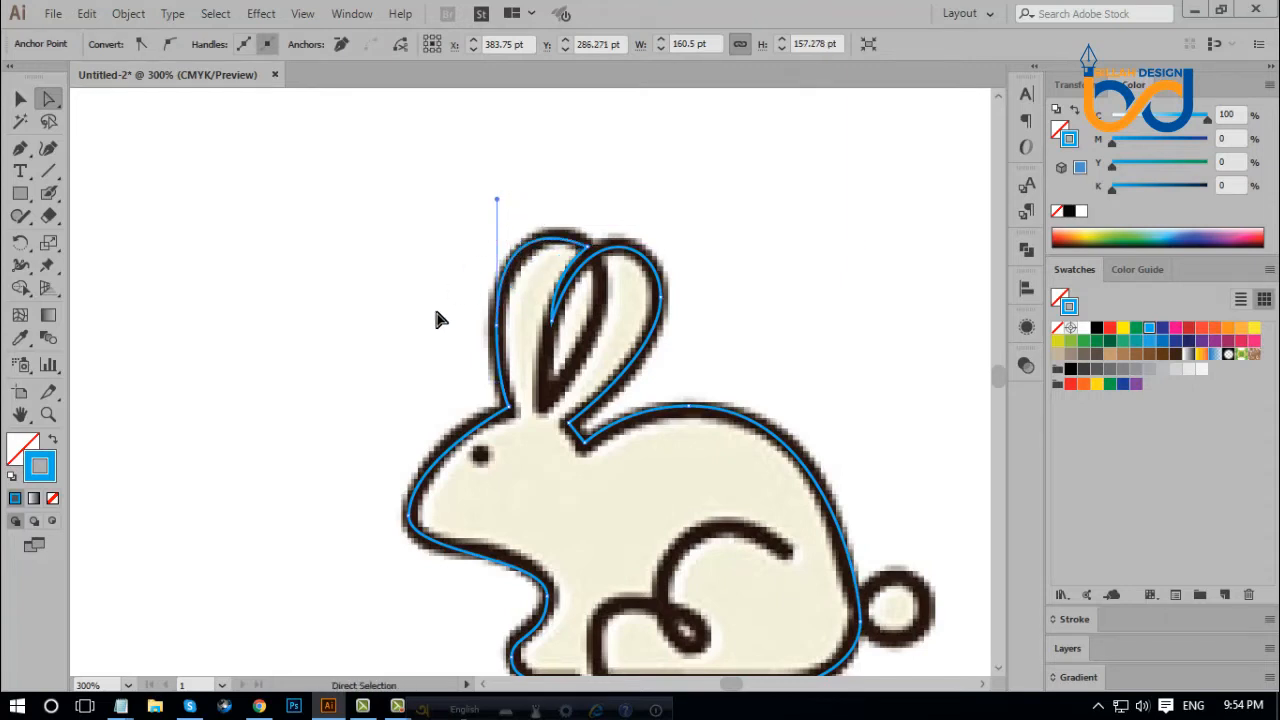
{"action": "left_click", "coordinate": [429, 344]}
Round the outline's corner anchor where the belly line meets the rump, using a corner radius of about 22 pt.
{"action": "left_click_drag", "start_coordinate": [570, 456], "coordinate": [558, 444]}
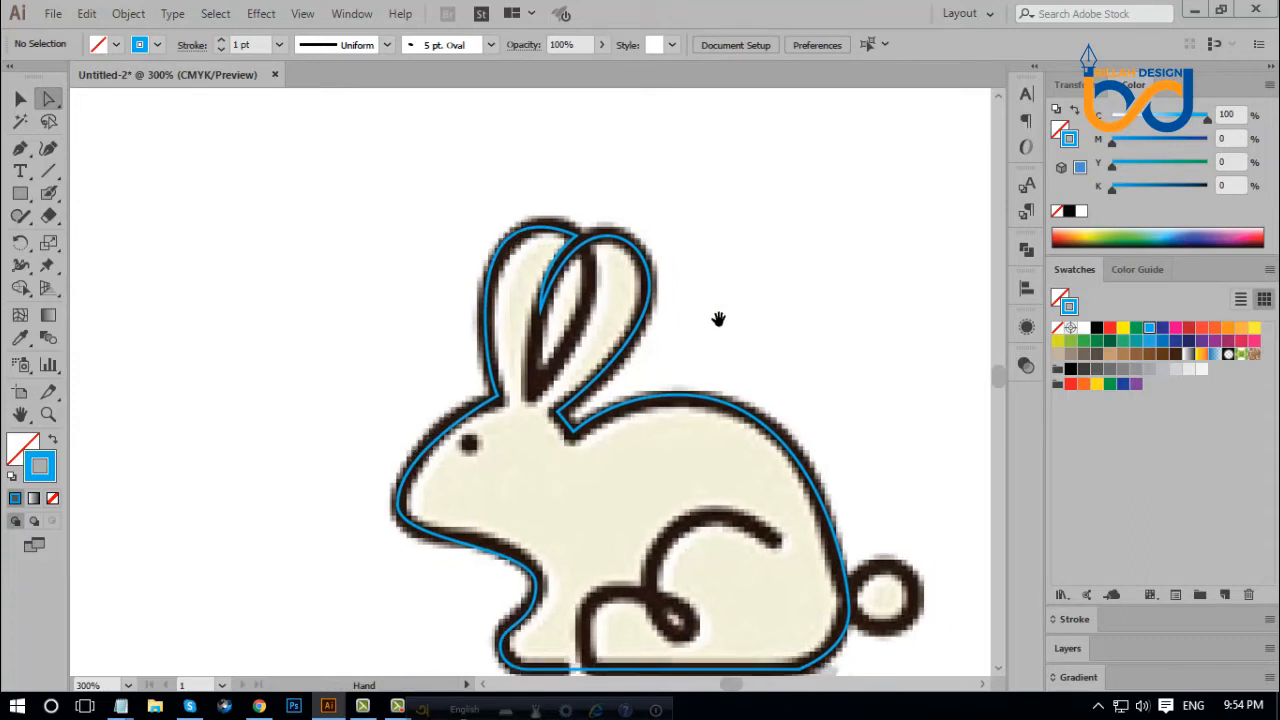
{"action": "left_click_drag", "start_coordinate": [635, 212], "coordinate": [604, 250]}
{"action": "left_click", "coordinate": [746, 300]}
{"action": "key", "text": "space"}
{"action": "left_click_drag", "start_coordinate": [790, 671], "coordinate": [760, 533]}
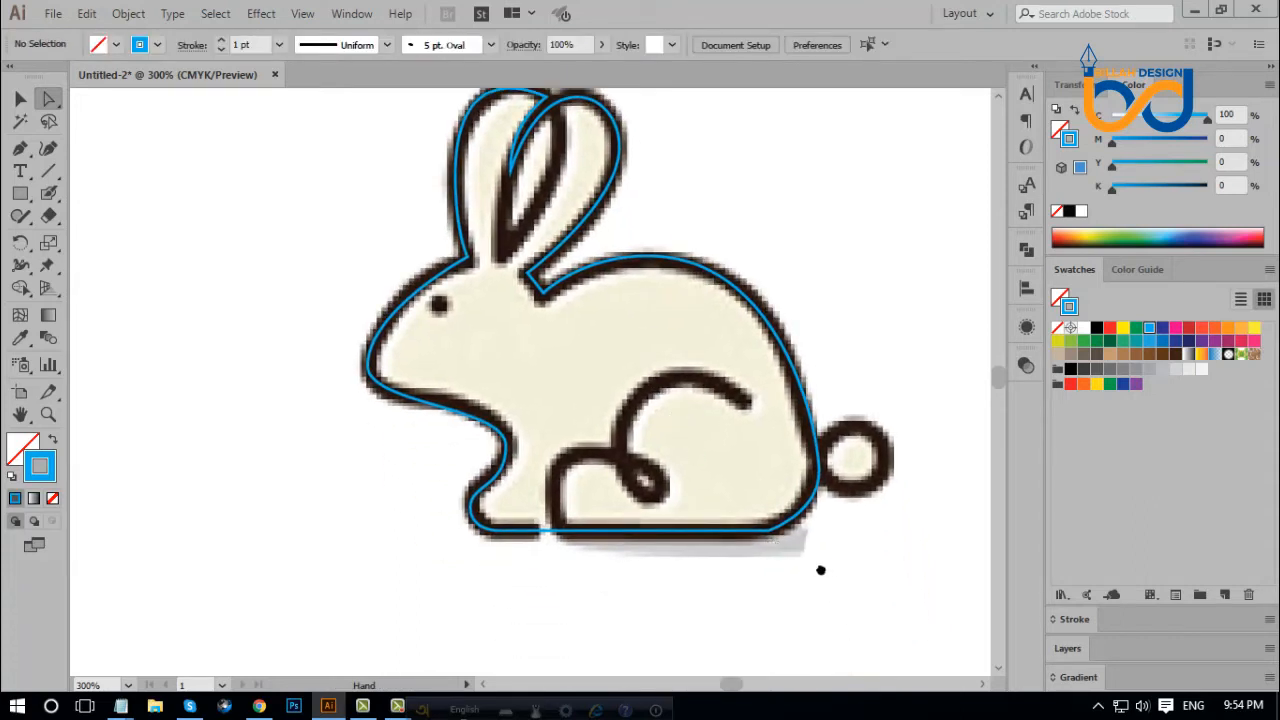
{"action": "left_click_drag", "start_coordinate": [820, 570], "coordinate": [770, 556]}
{"action": "left_click_drag", "start_coordinate": [732, 492], "coordinate": [758, 526]}
{"action": "left_click", "coordinate": [765, 545]}
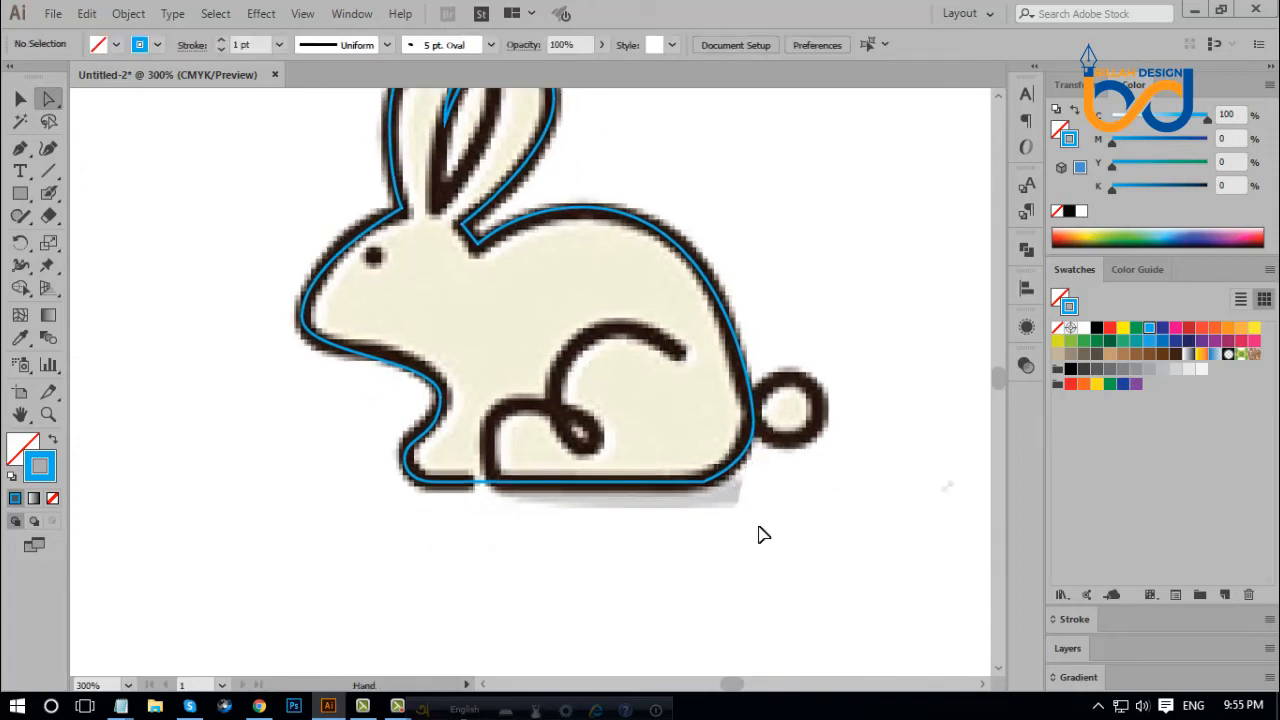
{"action": "key", "text": "ctrl+plus"}
{"action": "left_click_drag", "start_coordinate": [803, 565], "coordinate": [789, 535]}
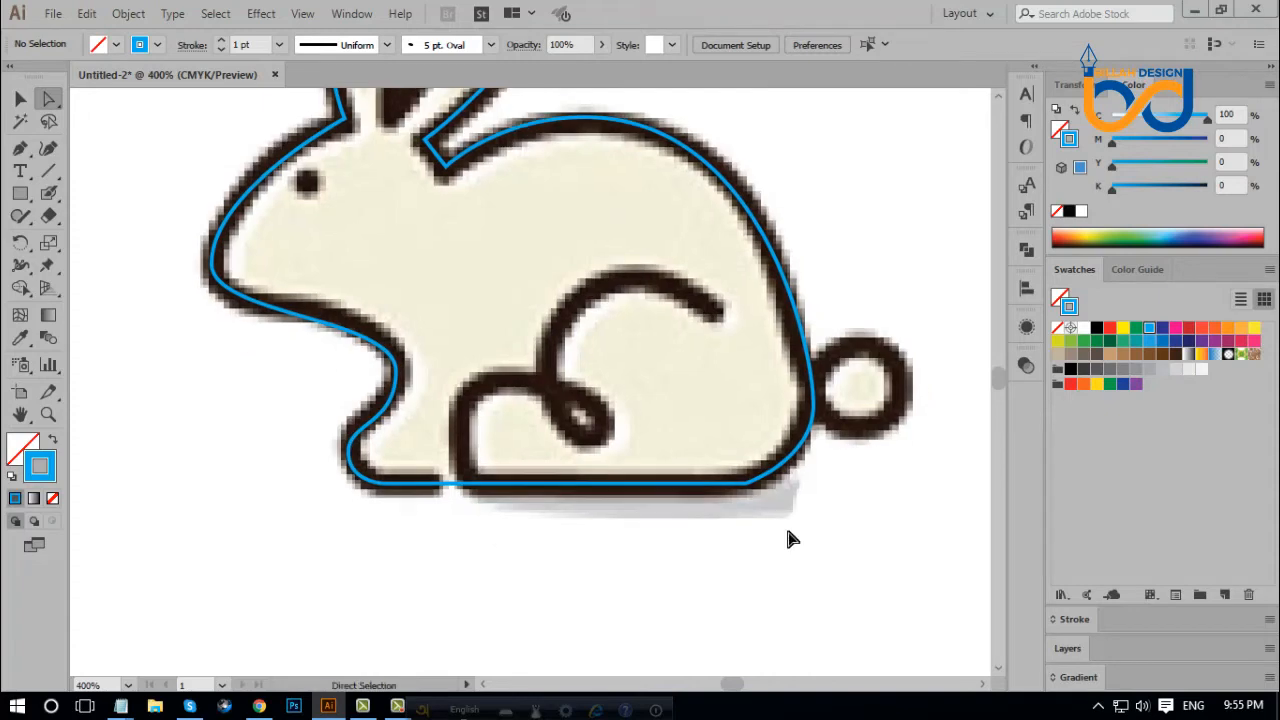
{"action": "left_click", "coordinate": [746, 484]}
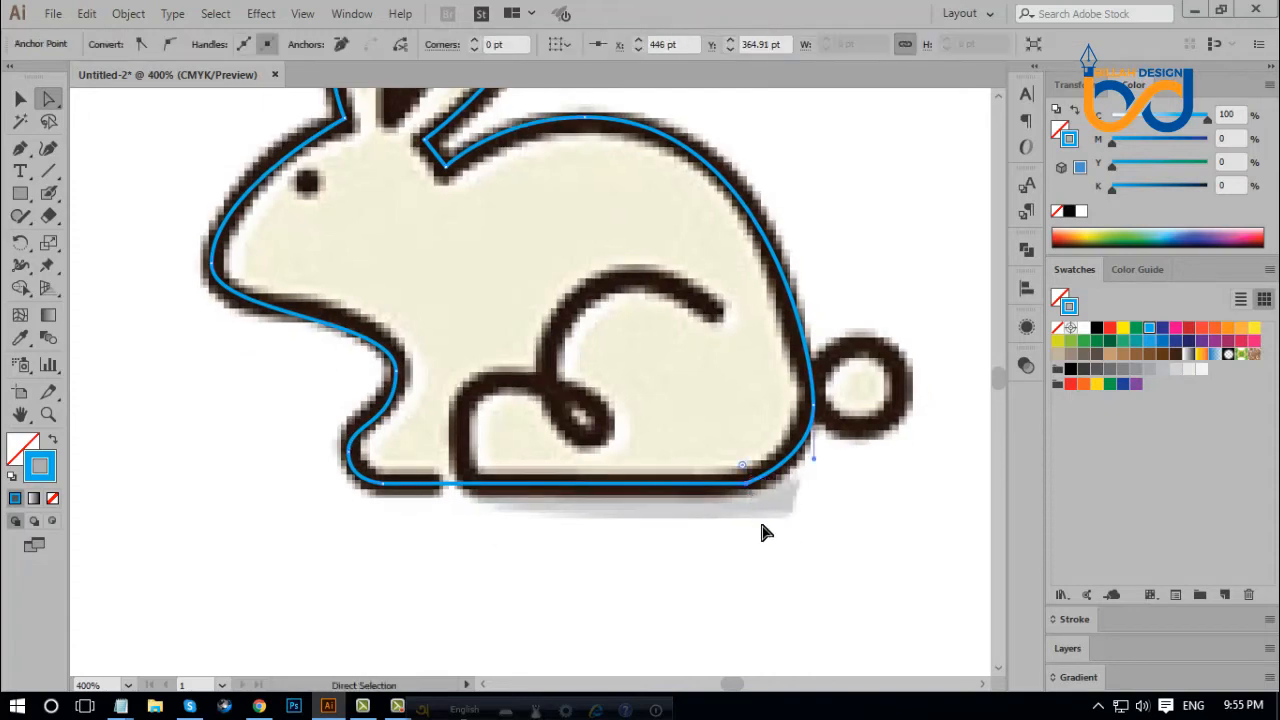
{"action": "left_click", "coordinate": [761, 524]}
{"action": "left_click", "coordinate": [748, 485]}
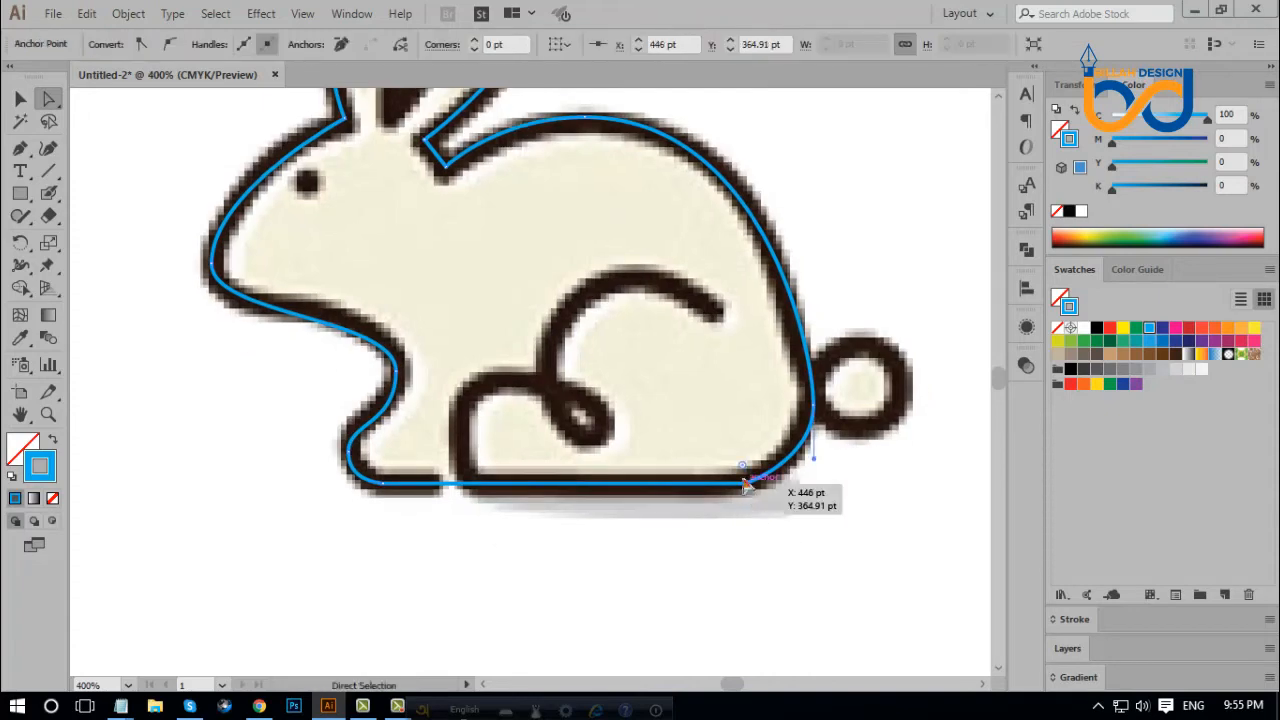
{"action": "left_click_drag", "start_coordinate": [742, 467], "coordinate": [729, 414]}
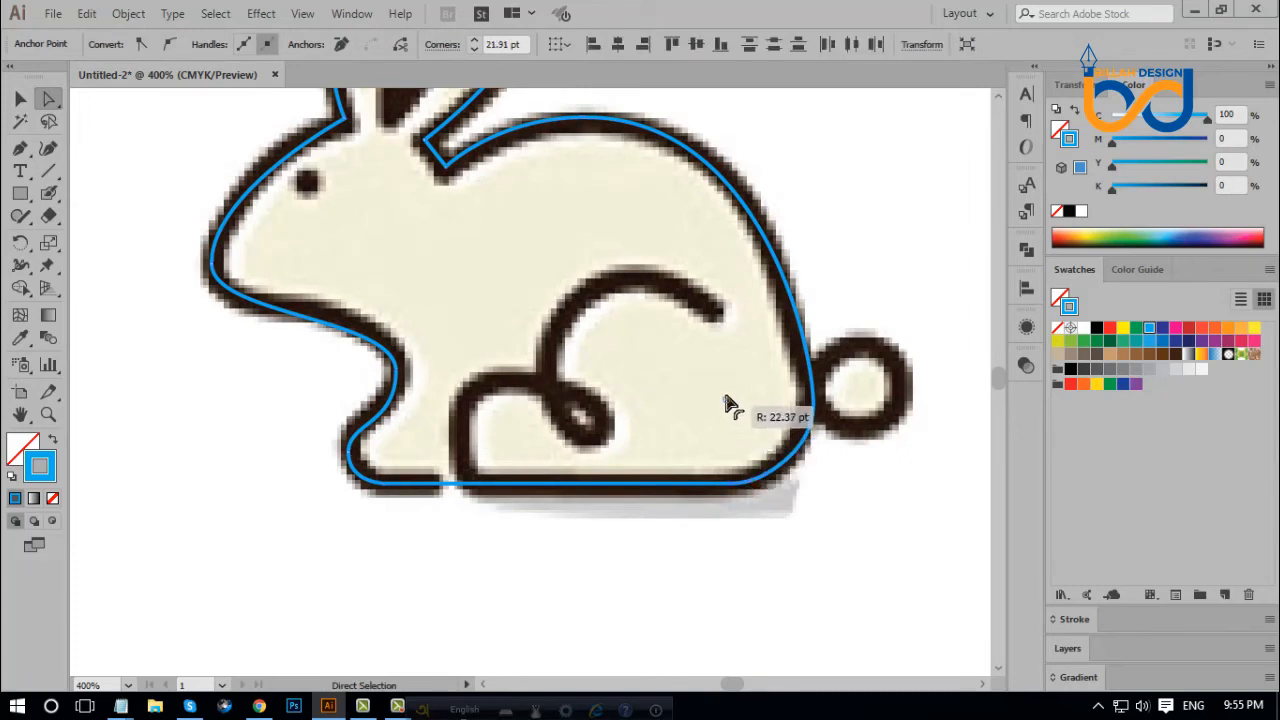
{"action": "left_click", "coordinate": [740, 512]}
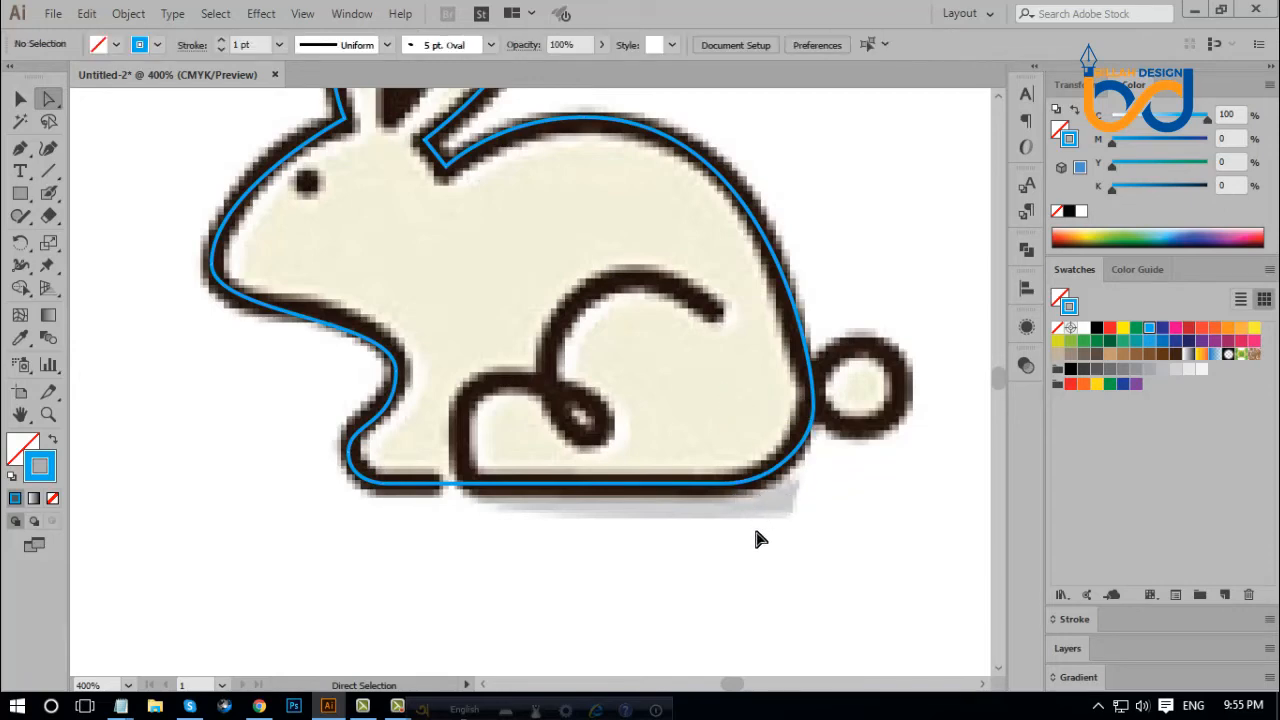
Adjust the curve handles along the chin, chest and front paw to fit the picture's dark contour.
{"action": "scroll", "coordinate": [680, 240], "scroll_direction": "up", "scroll_amount": 2}
{"action": "left_click_drag", "start_coordinate": [645, 293], "coordinate": [745, 214]}
{"action": "left_click", "coordinate": [821, 363]}
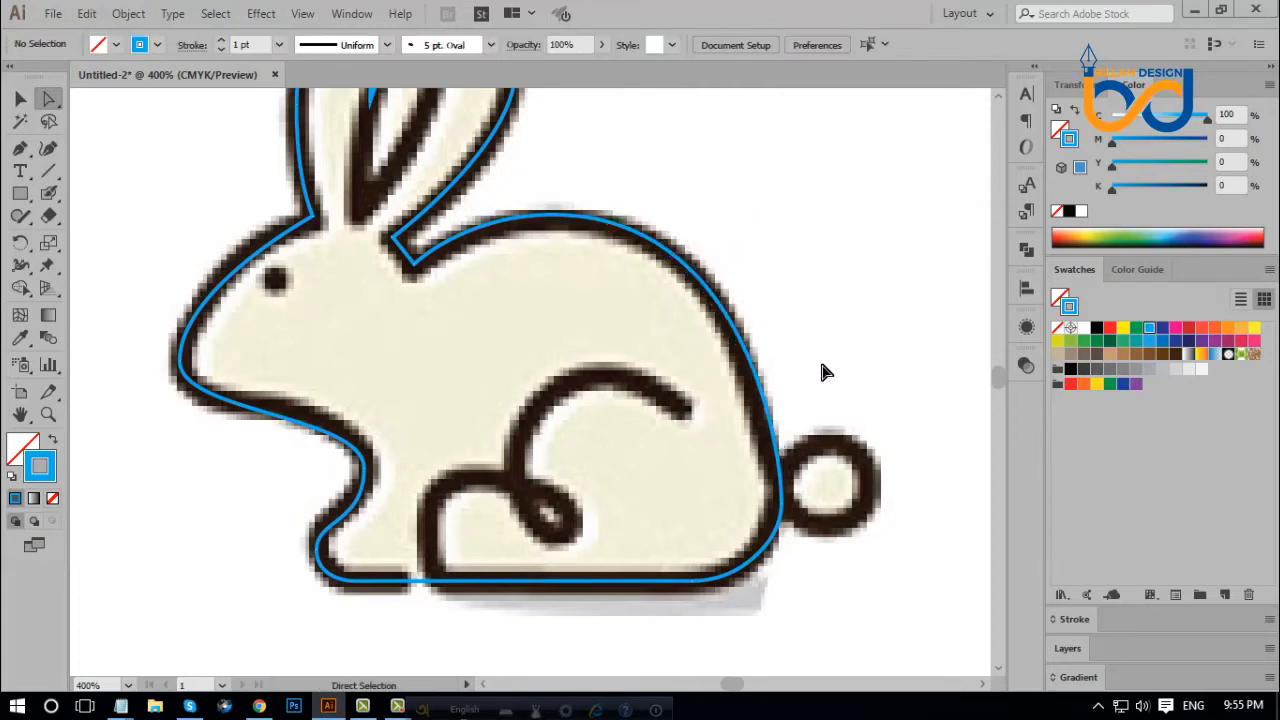
{"action": "key", "text": "space"}
{"action": "left_click_drag", "start_coordinate": [700, 450], "coordinate": [706, 414]}
{"action": "left_click_drag", "start_coordinate": [600, 450], "coordinate": [673, 419]}
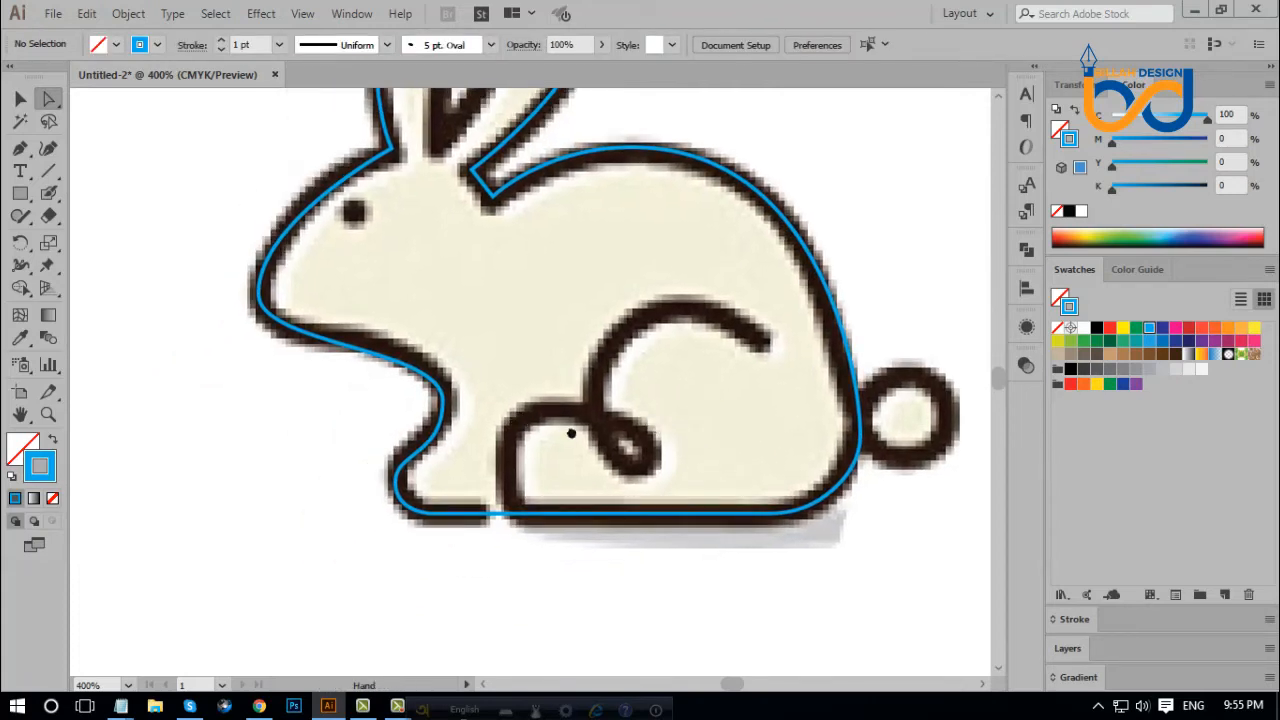
{"action": "left_click_drag", "start_coordinate": [571, 433], "coordinate": [639, 448]}
{"action": "left_click", "coordinate": [435, 373]}
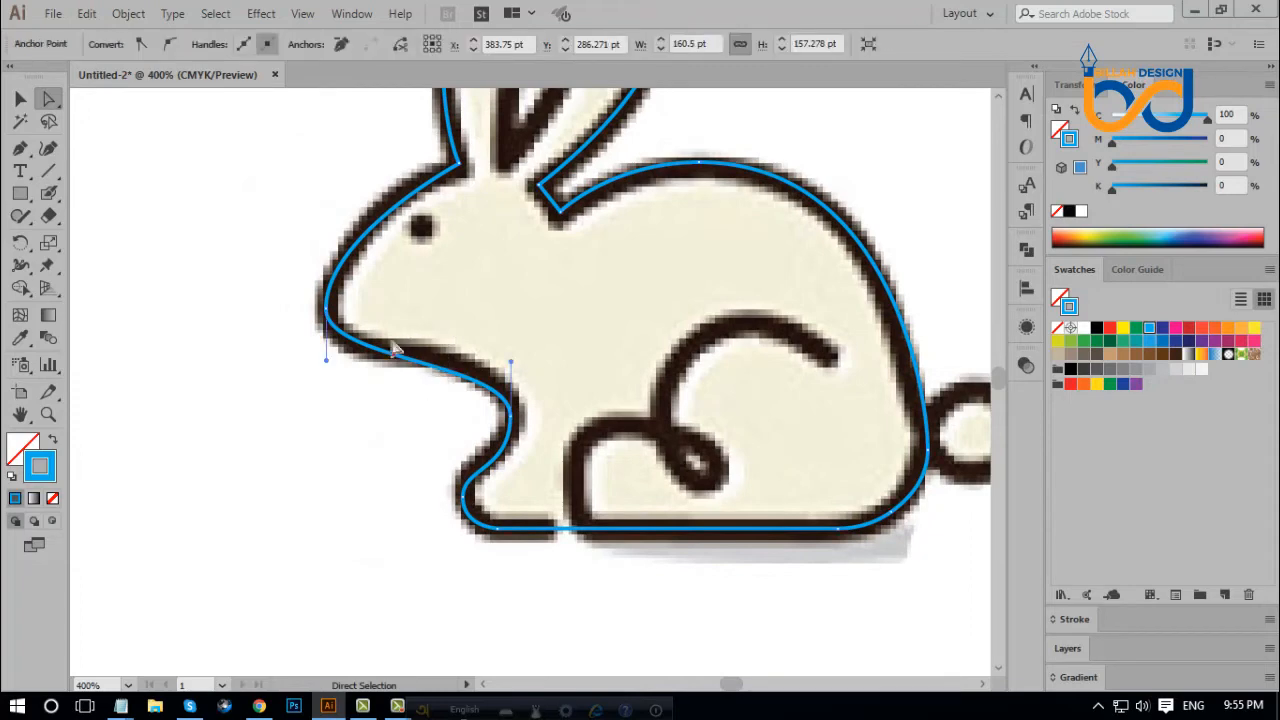
{"action": "left_click", "coordinate": [328, 364]}
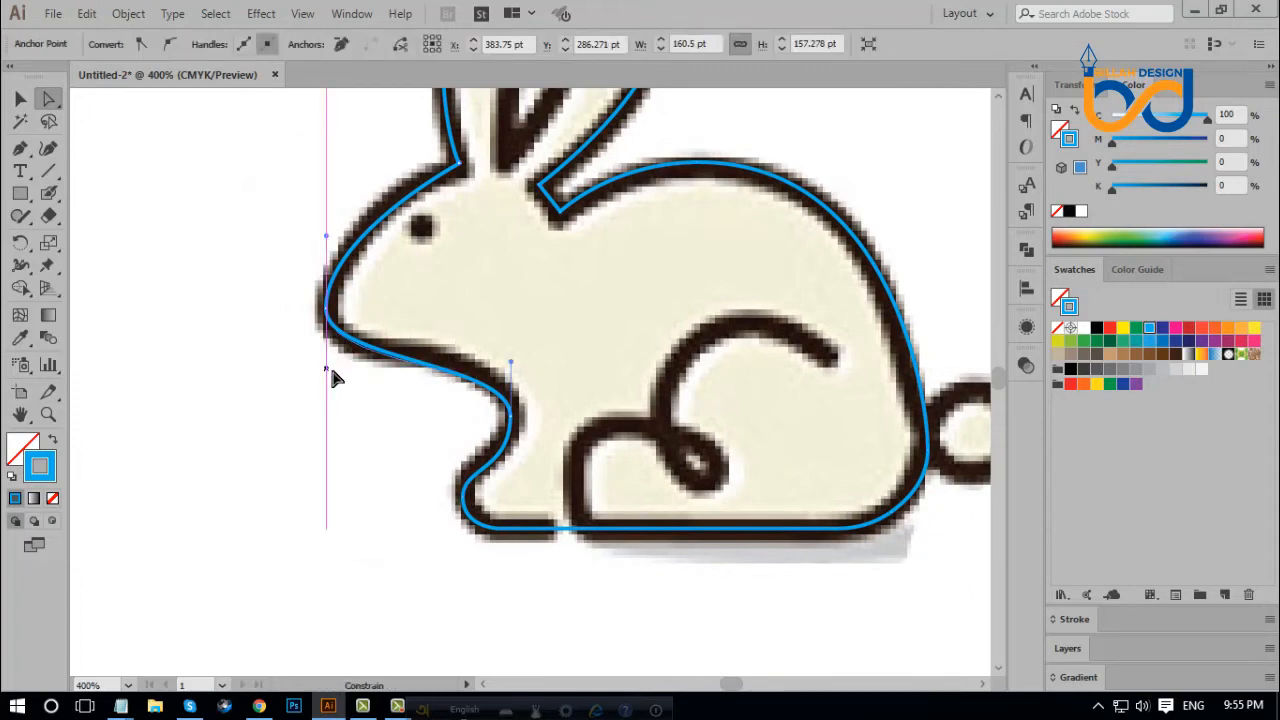
{"action": "left_click_drag", "start_coordinate": [511, 362], "coordinate": [511, 344]}
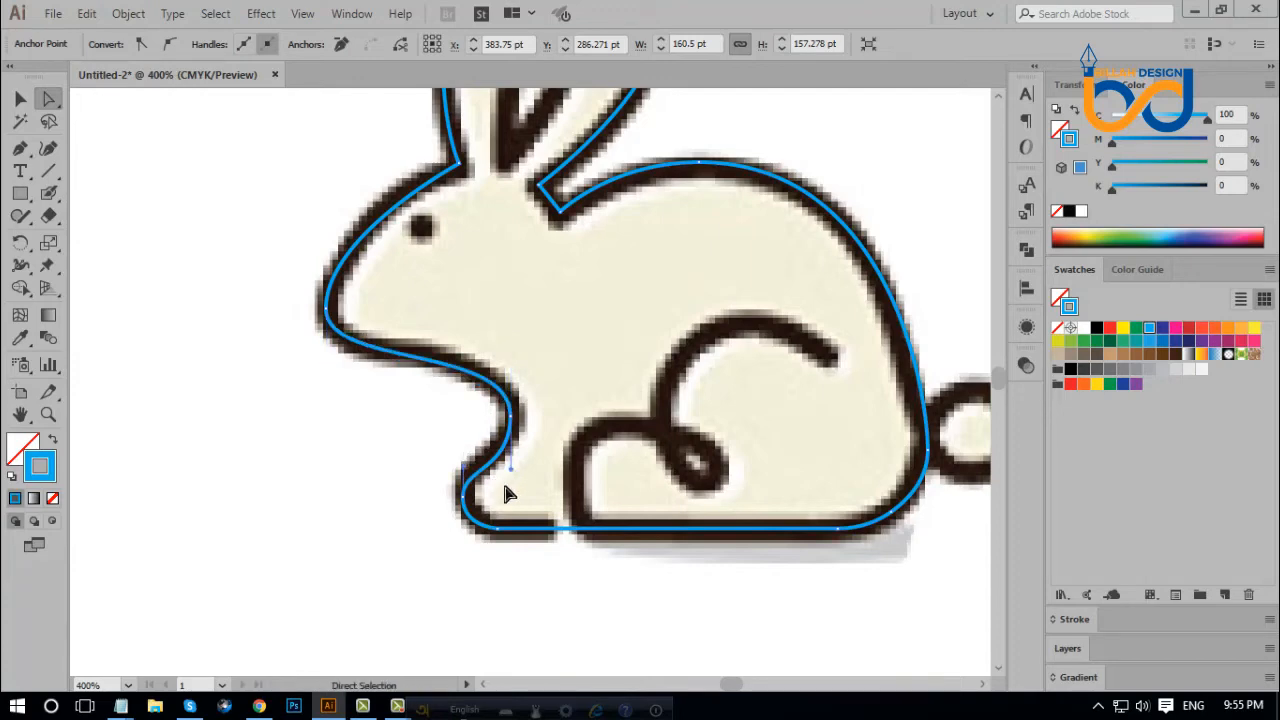
{"action": "left_click_drag", "start_coordinate": [464, 466], "coordinate": [465, 459]}
{"action": "left_click", "coordinate": [598, 461]}
Extend the nose anchor's upper handle vertically so the forehead curve follows the picture.
{"action": "key", "text": "space"}
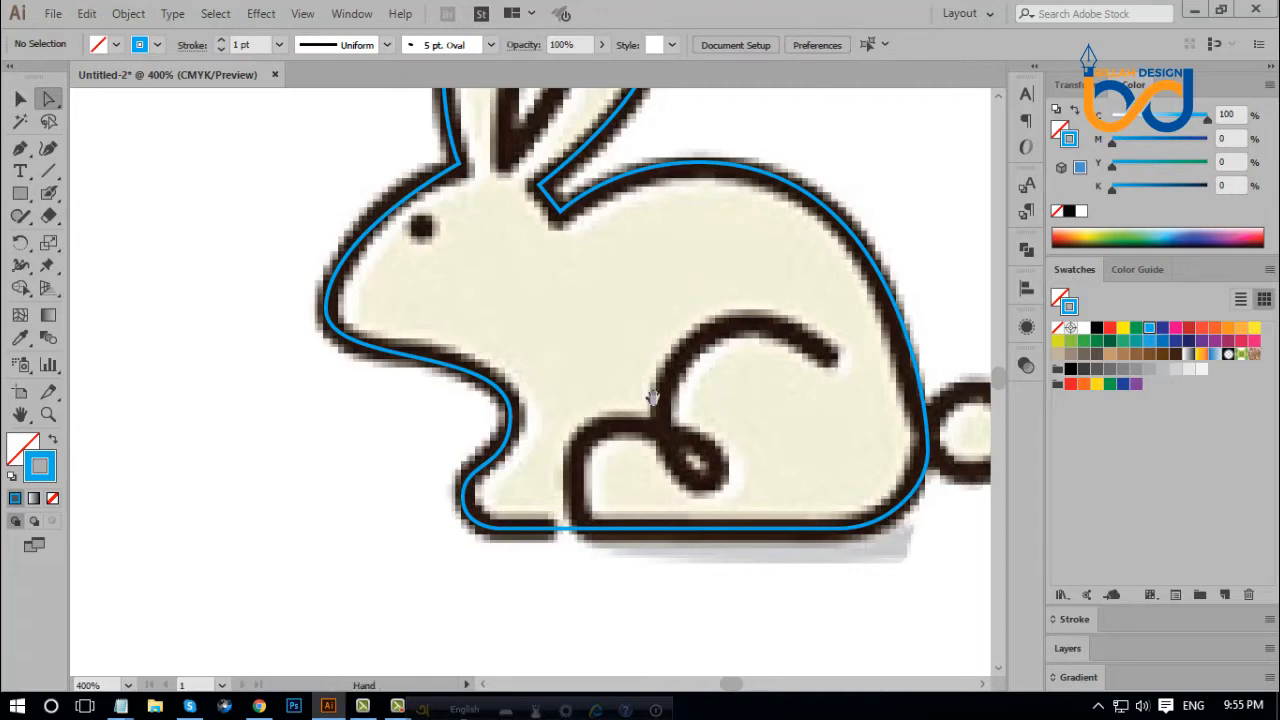
{"action": "left_click_drag", "start_coordinate": [666, 346], "coordinate": [632, 448]}
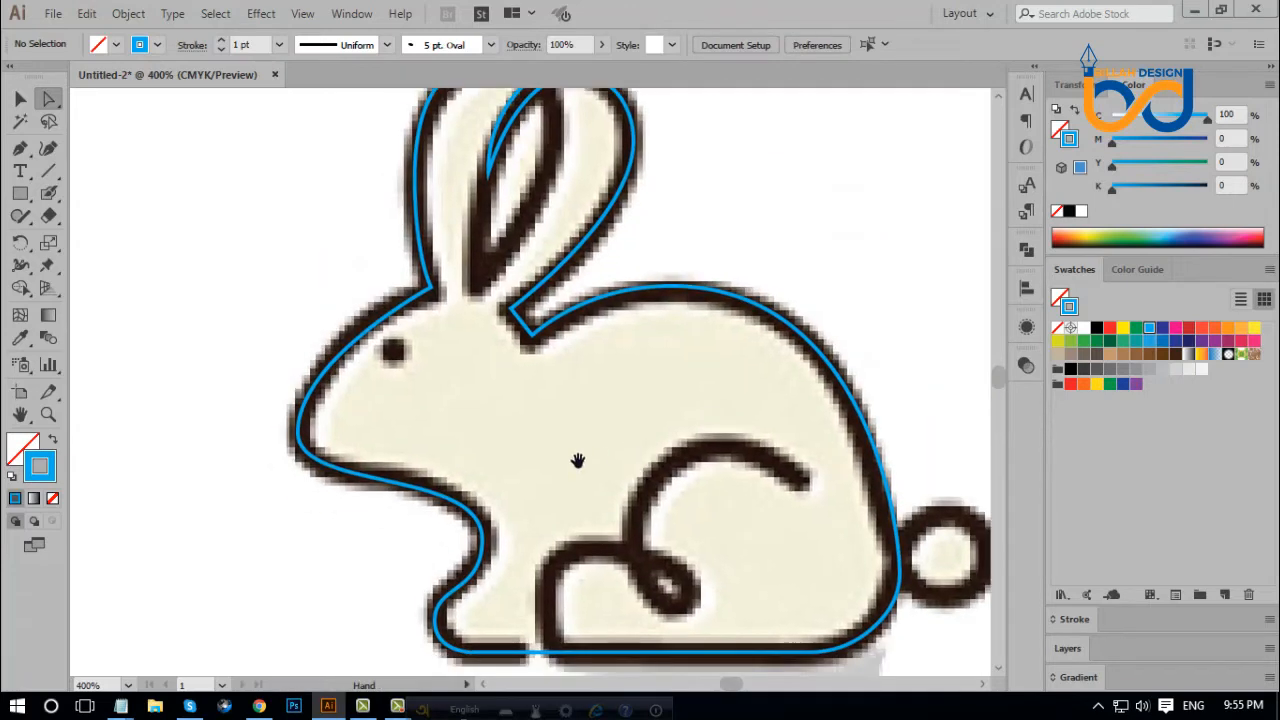
{"action": "left_click", "coordinate": [300, 366]}
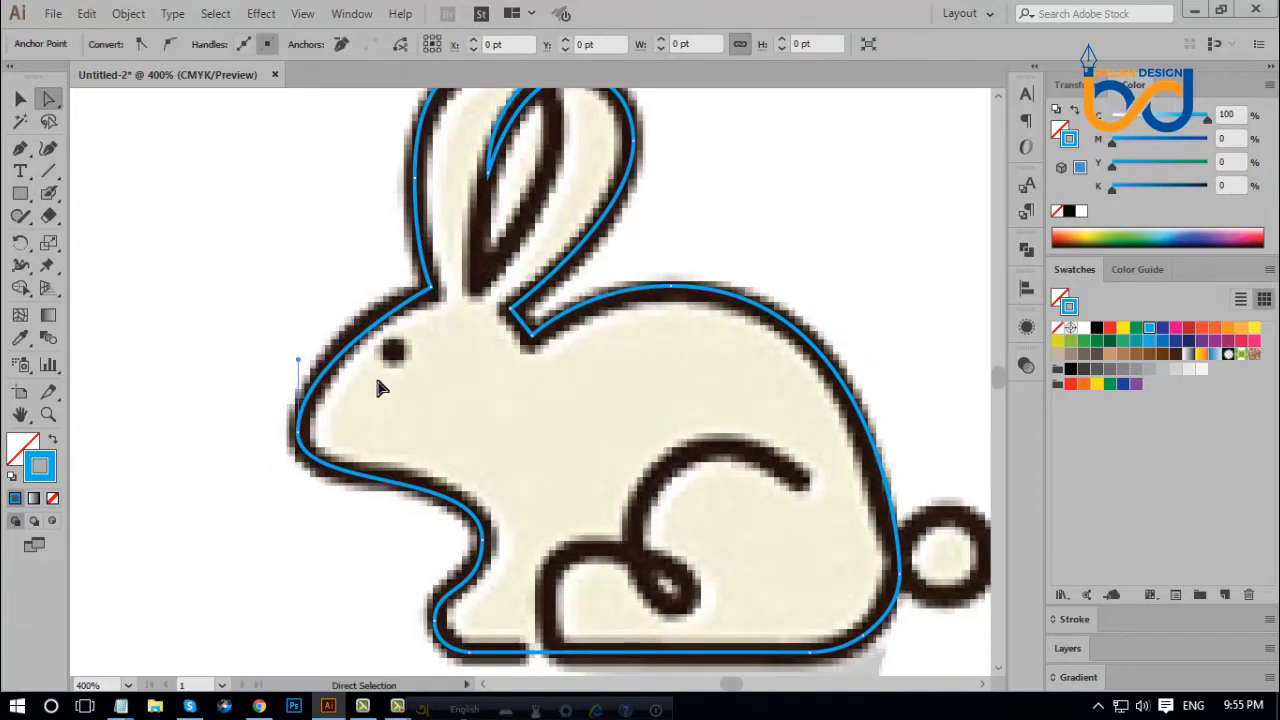
{"action": "left_click", "coordinate": [300, 366]}
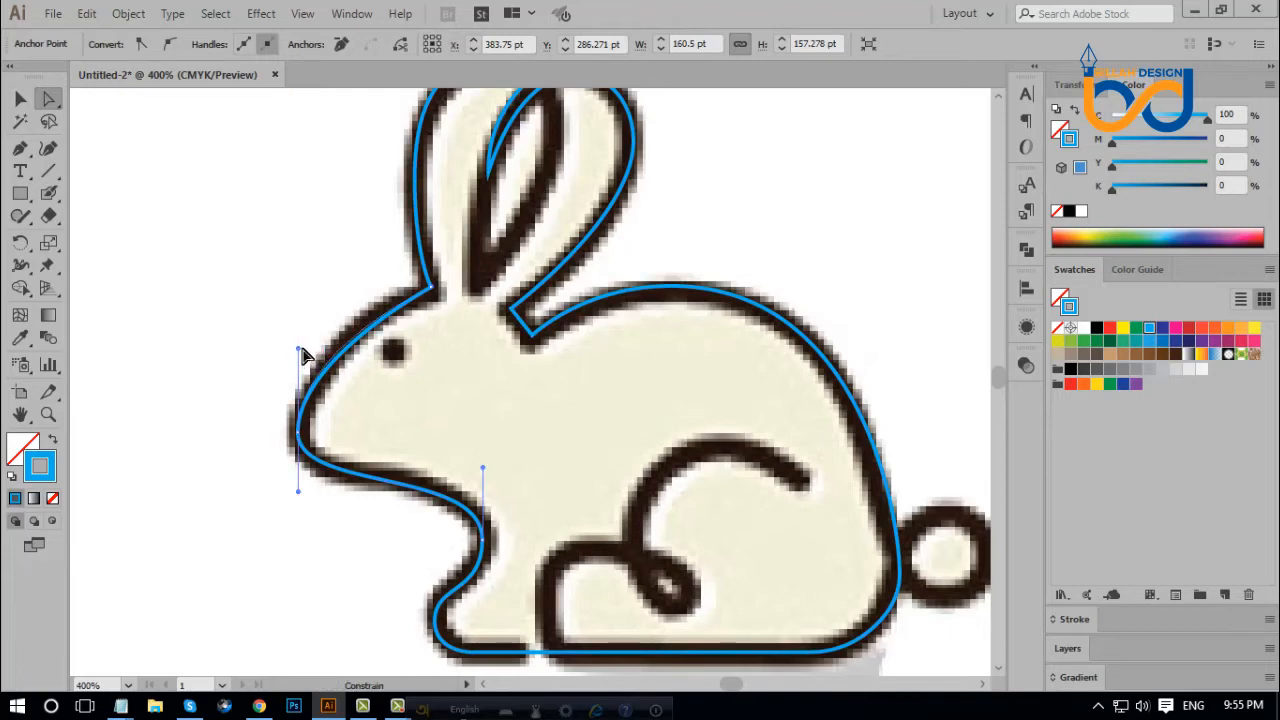
{"action": "left_click", "coordinate": [505, 412]}
Fine-tune the chest anchor's upper handle to refine the curve between chin and chest.
{"action": "left_click_drag", "start_coordinate": [590, 452], "coordinate": [586, 405]}
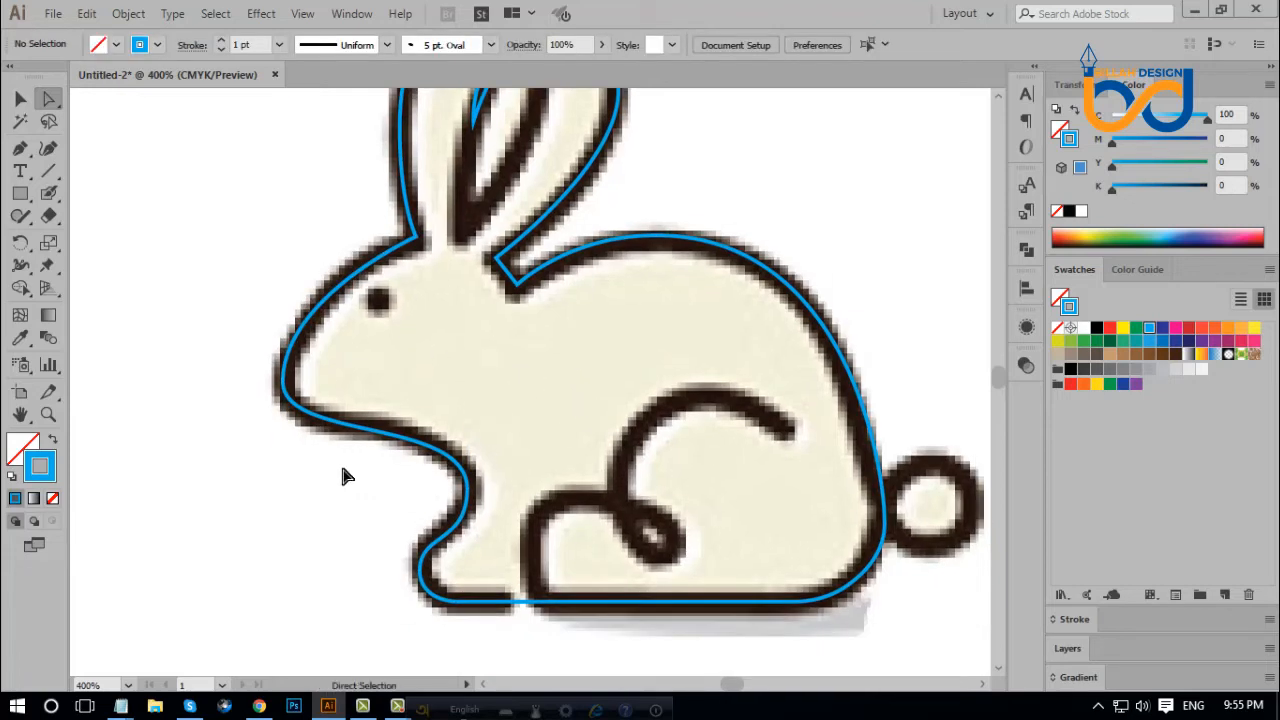
{"action": "left_click_drag", "start_coordinate": [343, 468], "coordinate": [370, 377]}
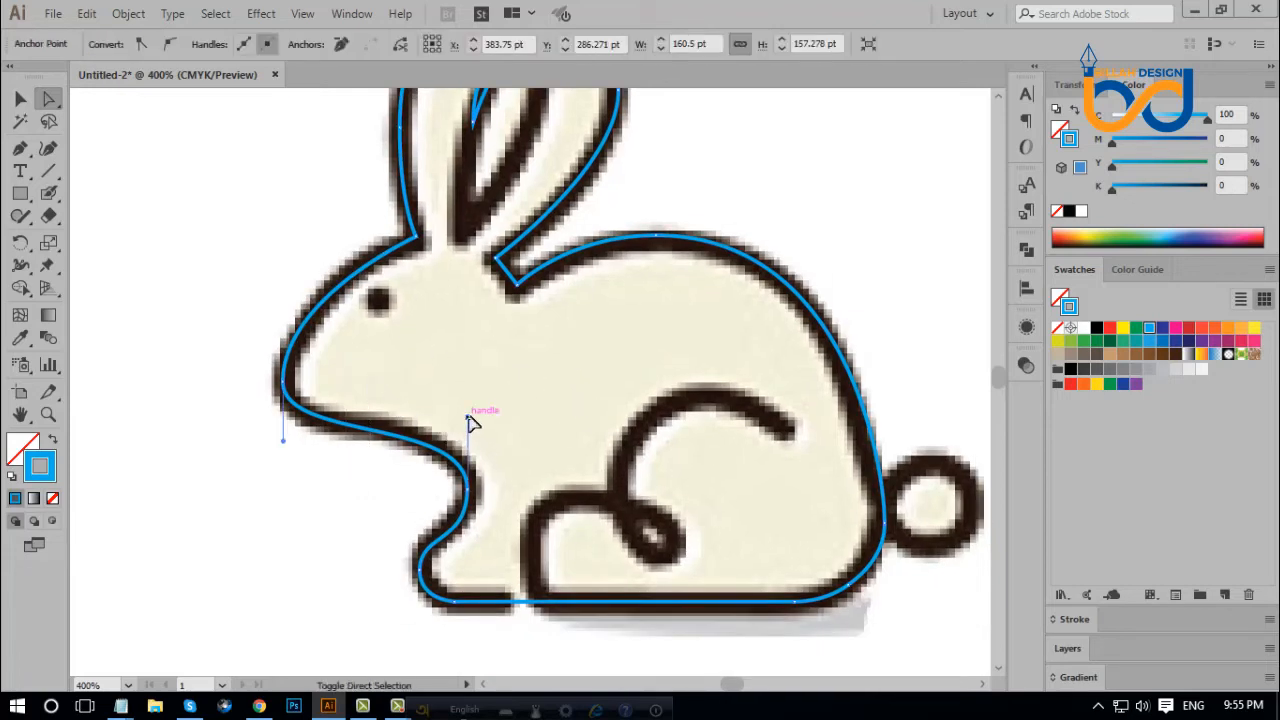
{"action": "left_click_drag", "start_coordinate": [468, 417], "coordinate": [476, 410]}
{"action": "left_click", "coordinate": [651, 451]}
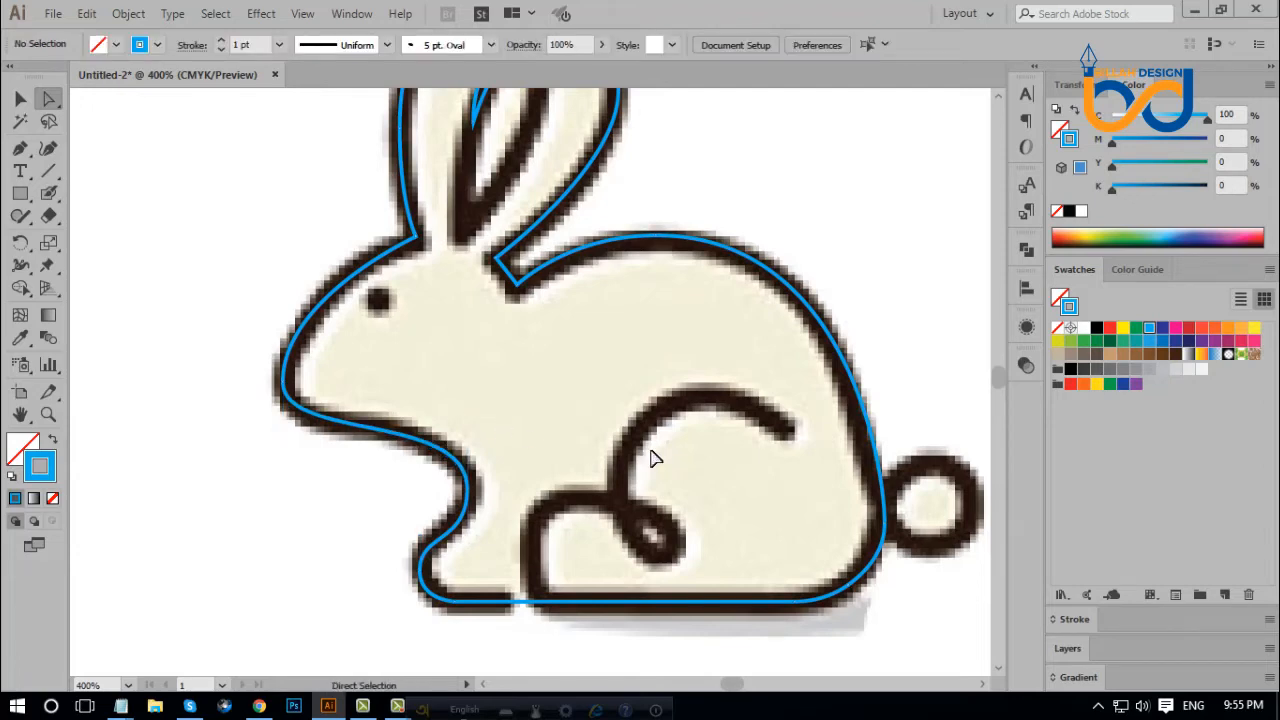
Draw a 23 pt circle with the Ellipse tool over the rabbit's tail and deselect it.
{"action": "key", "text": "ctrl+minus"}
{"action": "key", "text": "ctrl+minus"}
{"action": "key", "text": "ctrl+minus"}
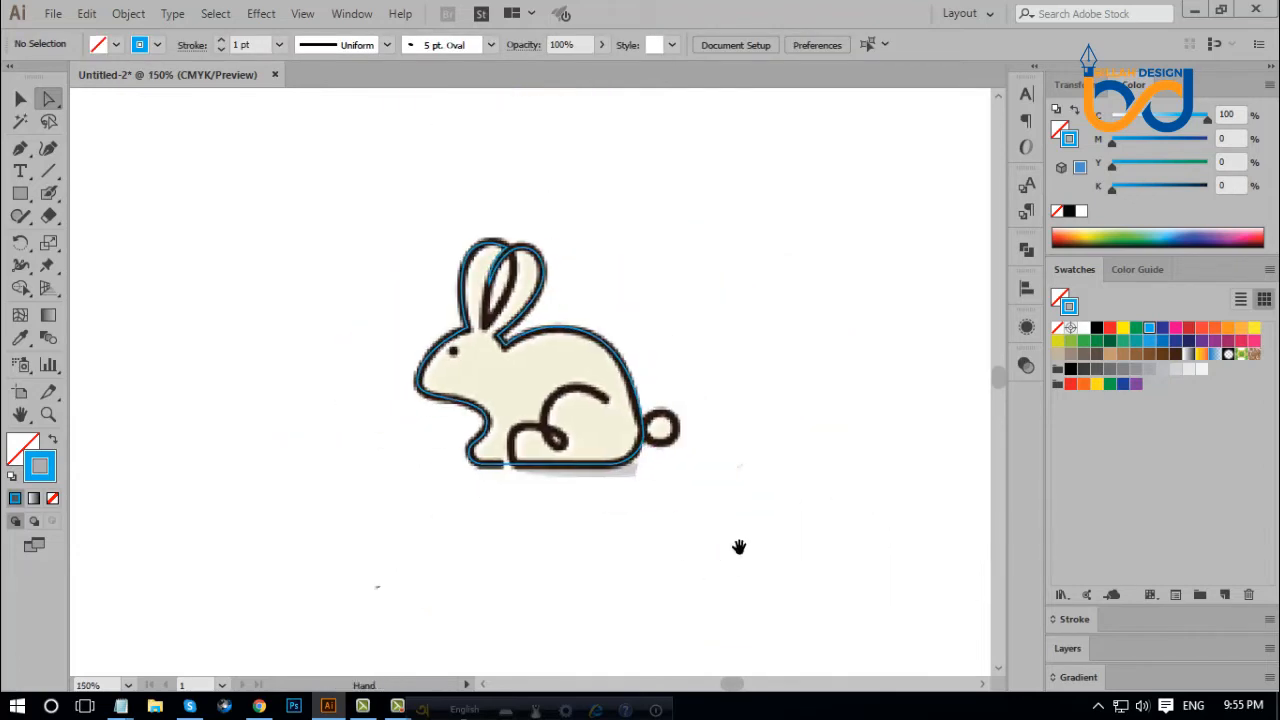
{"action": "key", "text": "ctrl+plus"}
{"action": "key", "text": "ctrl+plus"}
{"action": "key", "text": "ctrl+plus"}
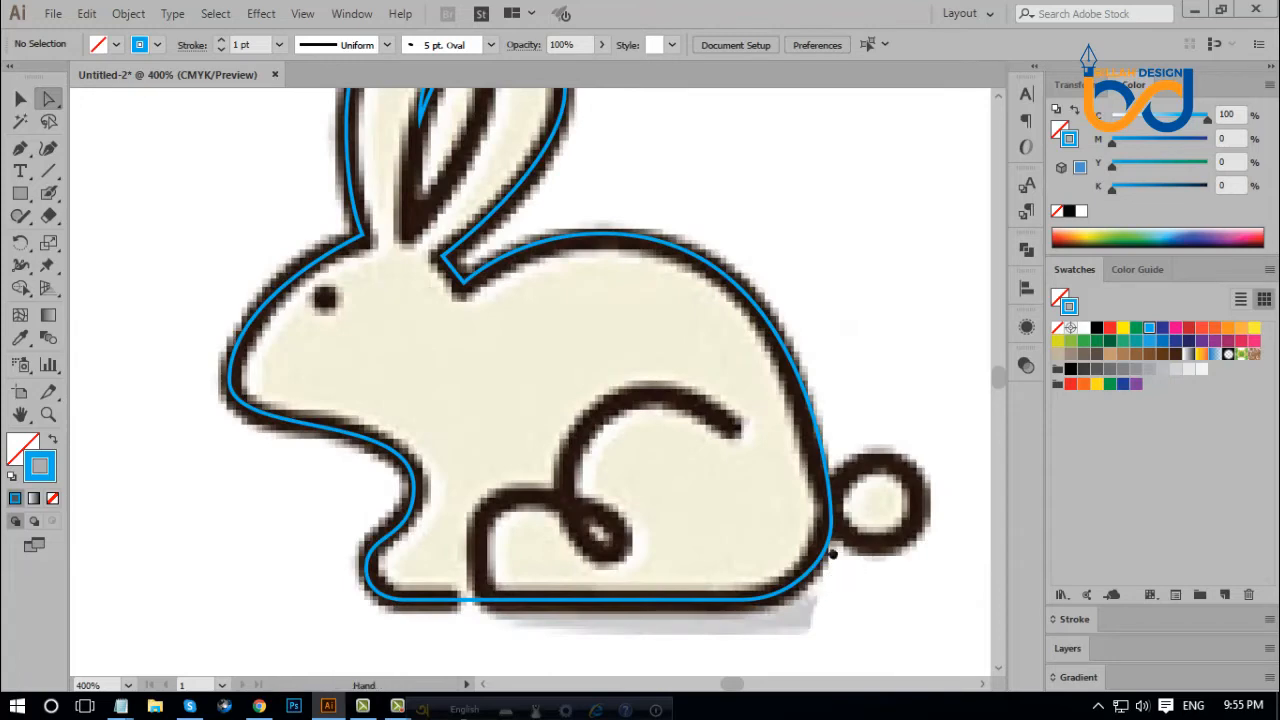
{"action": "left_click_drag", "start_coordinate": [957, 594], "coordinate": [737, 549]}
{"action": "left_click", "coordinate": [22, 196]}
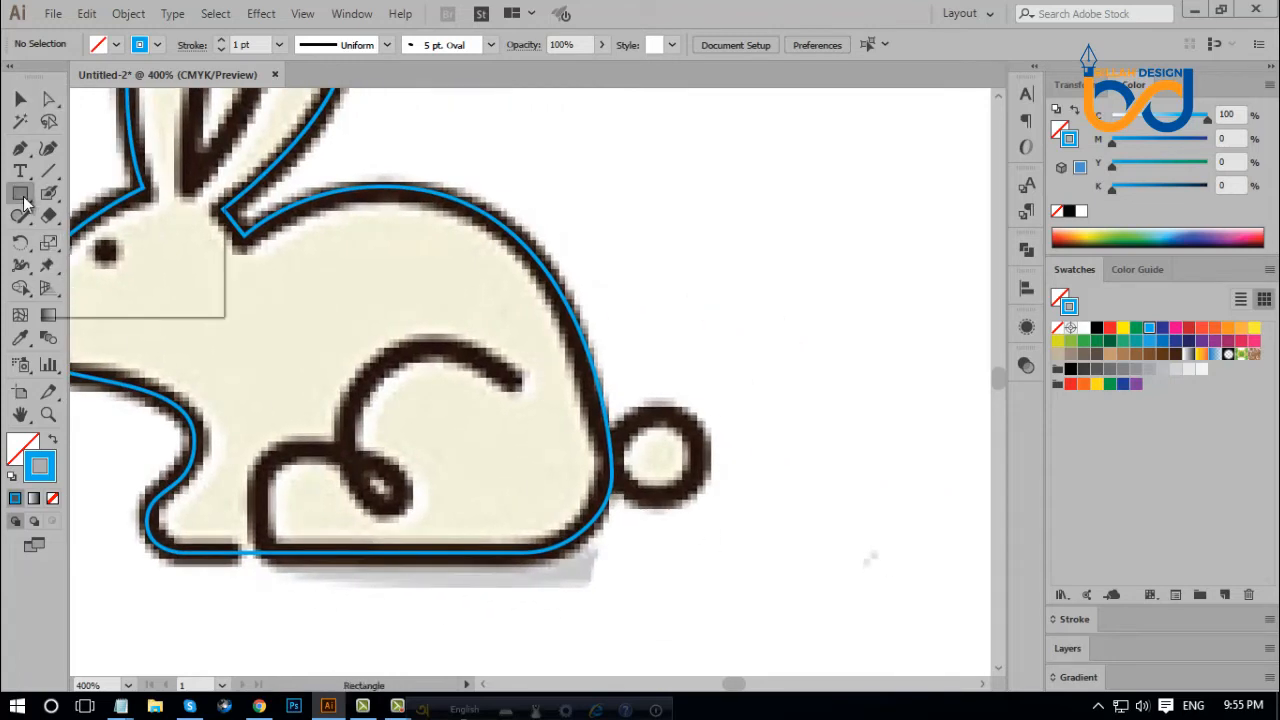
{"action": "left_click_drag", "start_coordinate": [24, 203], "coordinate": [75, 234]}
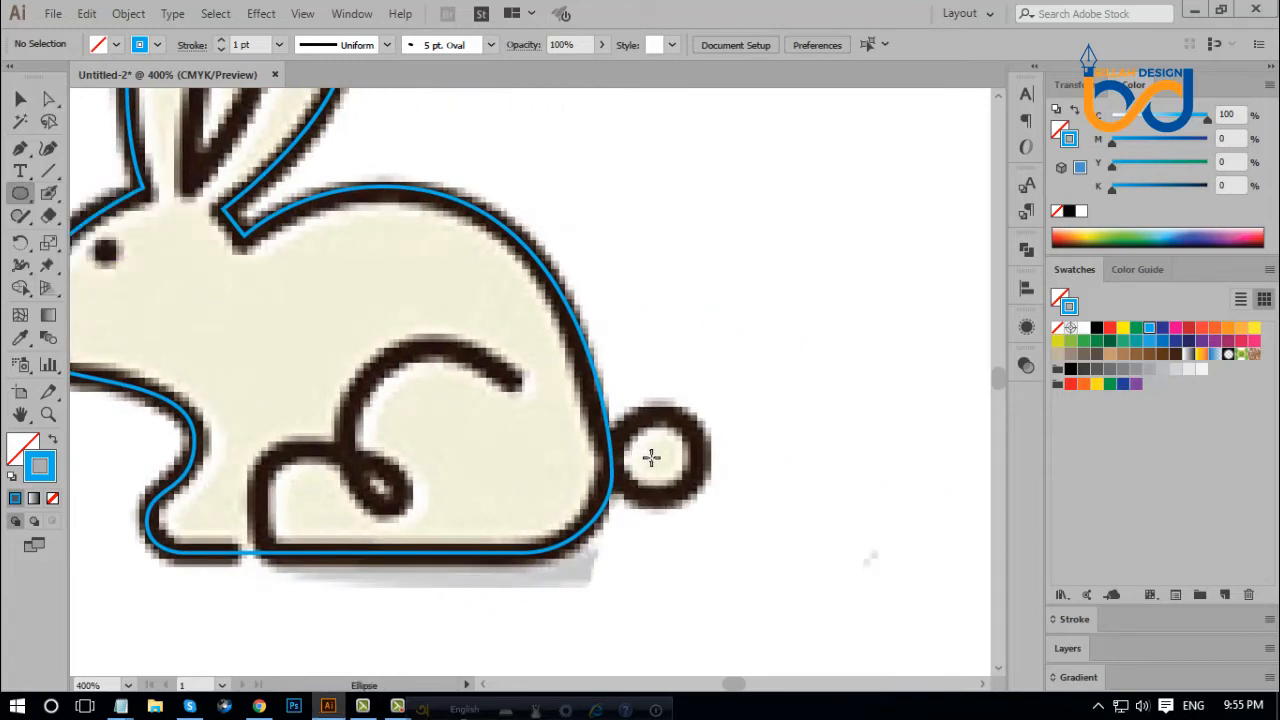
{"action": "left_click_drag", "start_coordinate": [651, 457], "coordinate": [699, 490]}
{"action": "left_click", "coordinate": [20, 99]}
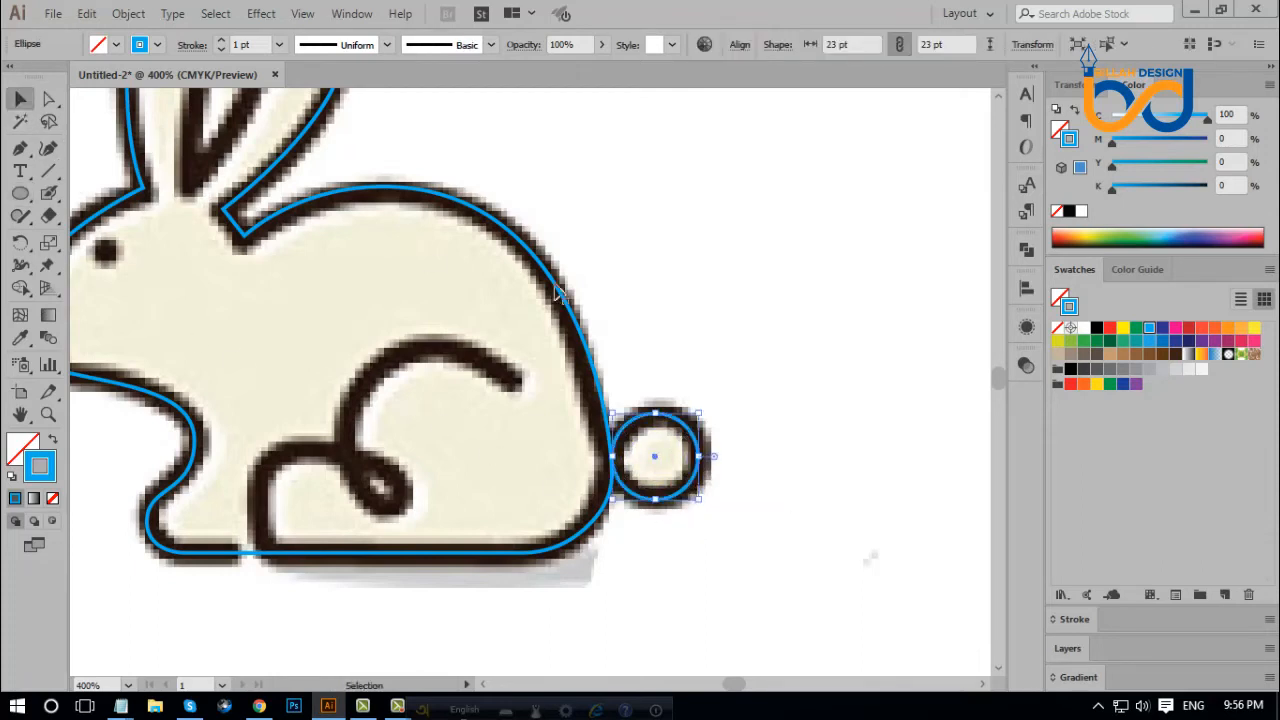
{"action": "left_click", "coordinate": [768, 525]}
{"action": "key", "text": "ctrl+minus"}
{"action": "key", "text": "ctrl+minus"}
{"action": "key", "text": "ctrl+minus"}
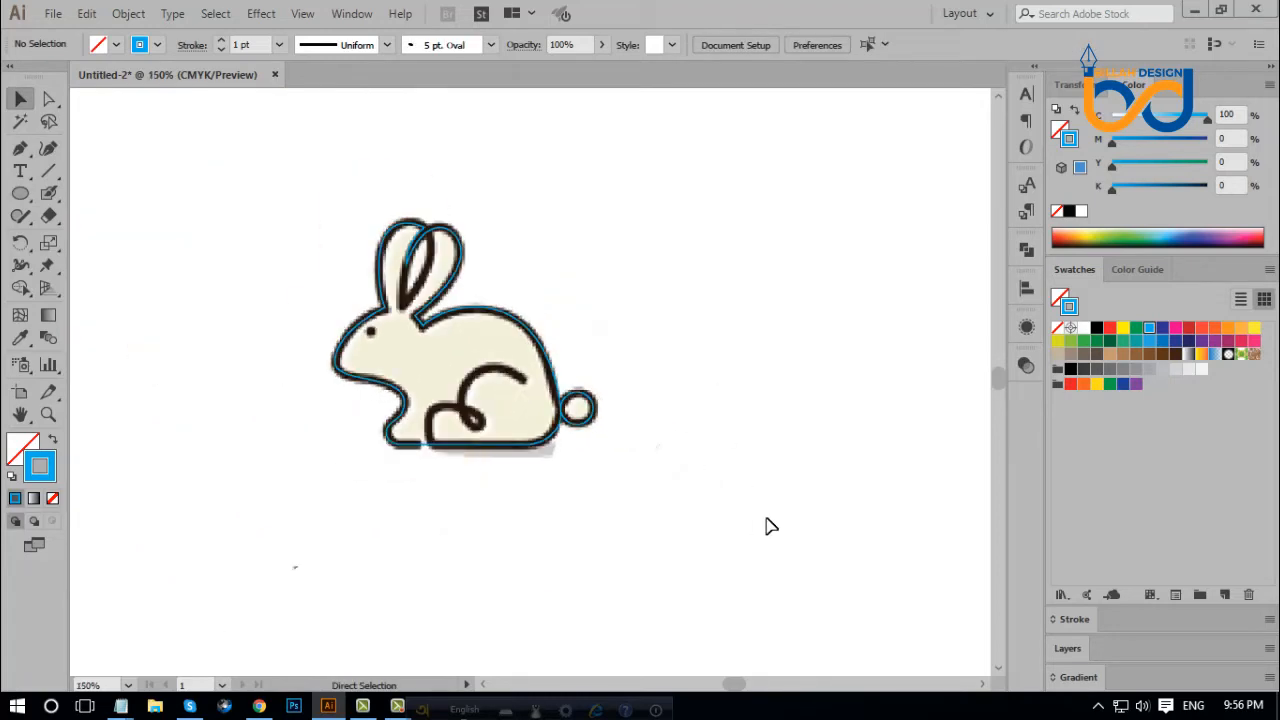
Draw a small circle with the Ellipse tool over the rabbit's eye in the picture.
{"action": "left_click_drag", "start_coordinate": [649, 497], "coordinate": [680, 518]}
{"action": "left_click_drag", "start_coordinate": [688, 318], "coordinate": [531, 543]}
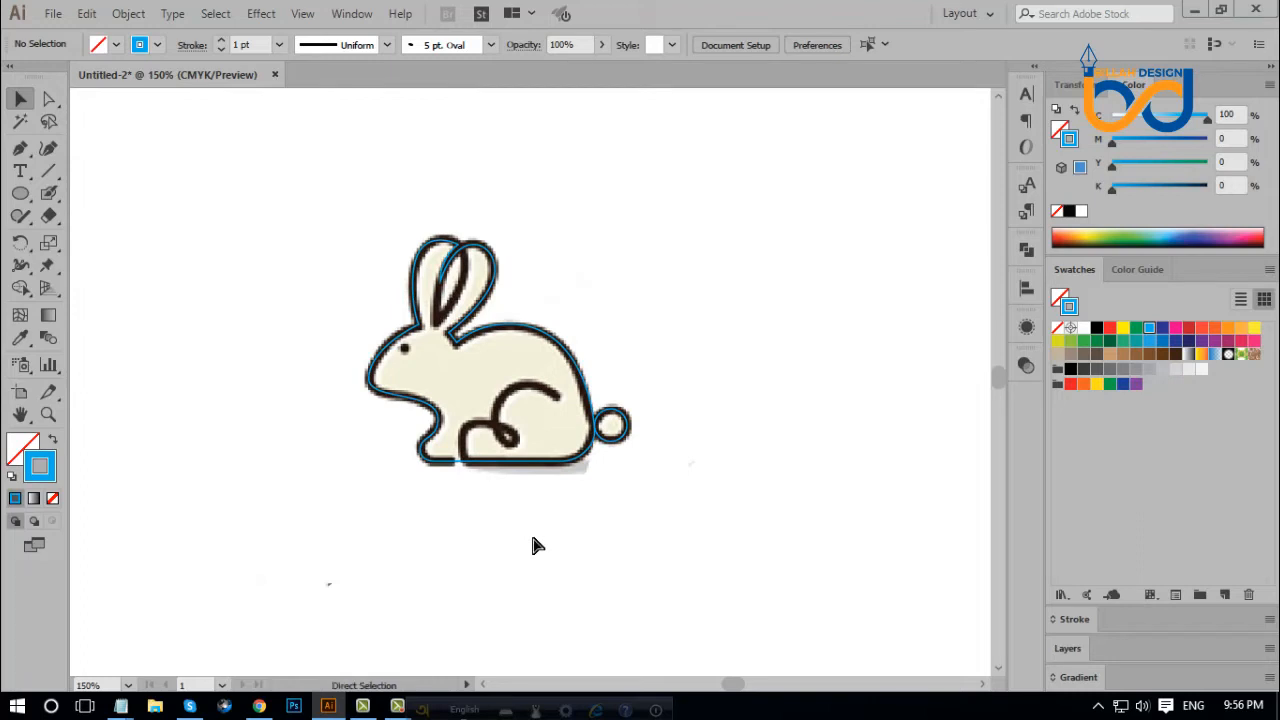
{"action": "key", "text": "ctrl+plus"}
{"action": "key", "text": "ctrl+plus"}
{"action": "key", "text": "ctrl+plus"}
{"action": "left_click_drag", "start_coordinate": [273, 351], "coordinate": [493, 410]}
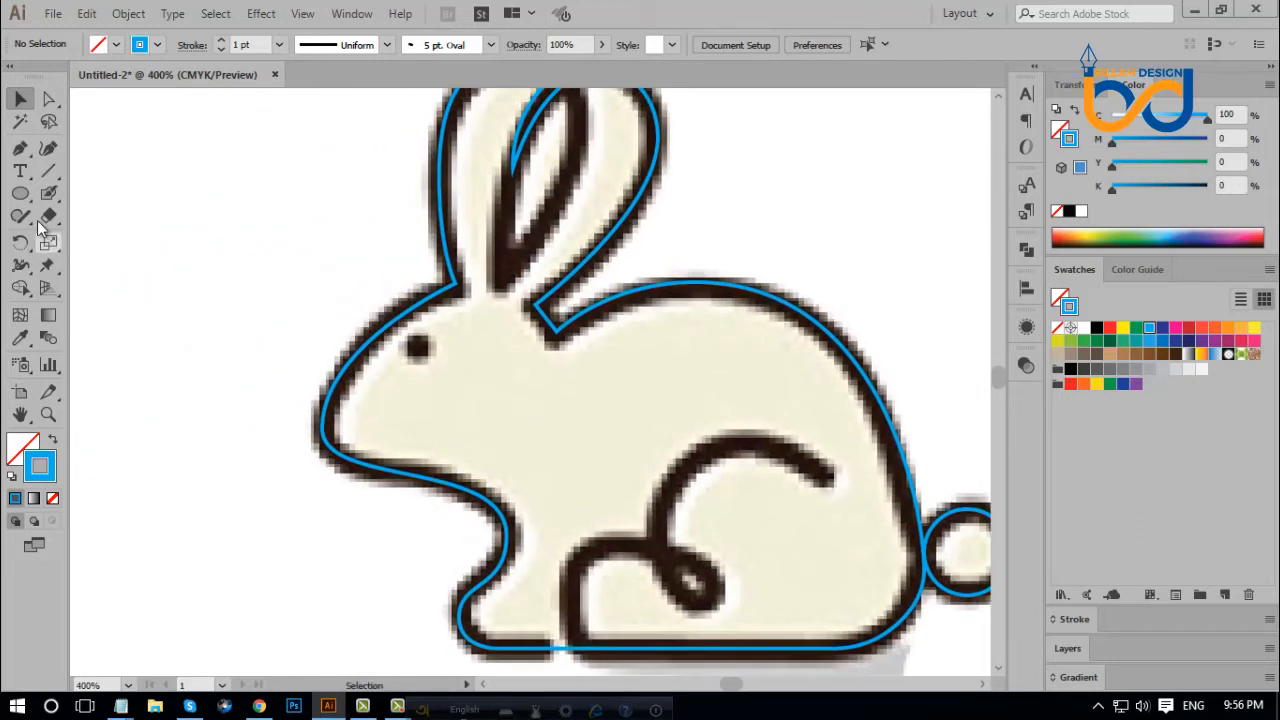
{"action": "left_click", "coordinate": [22, 196]}
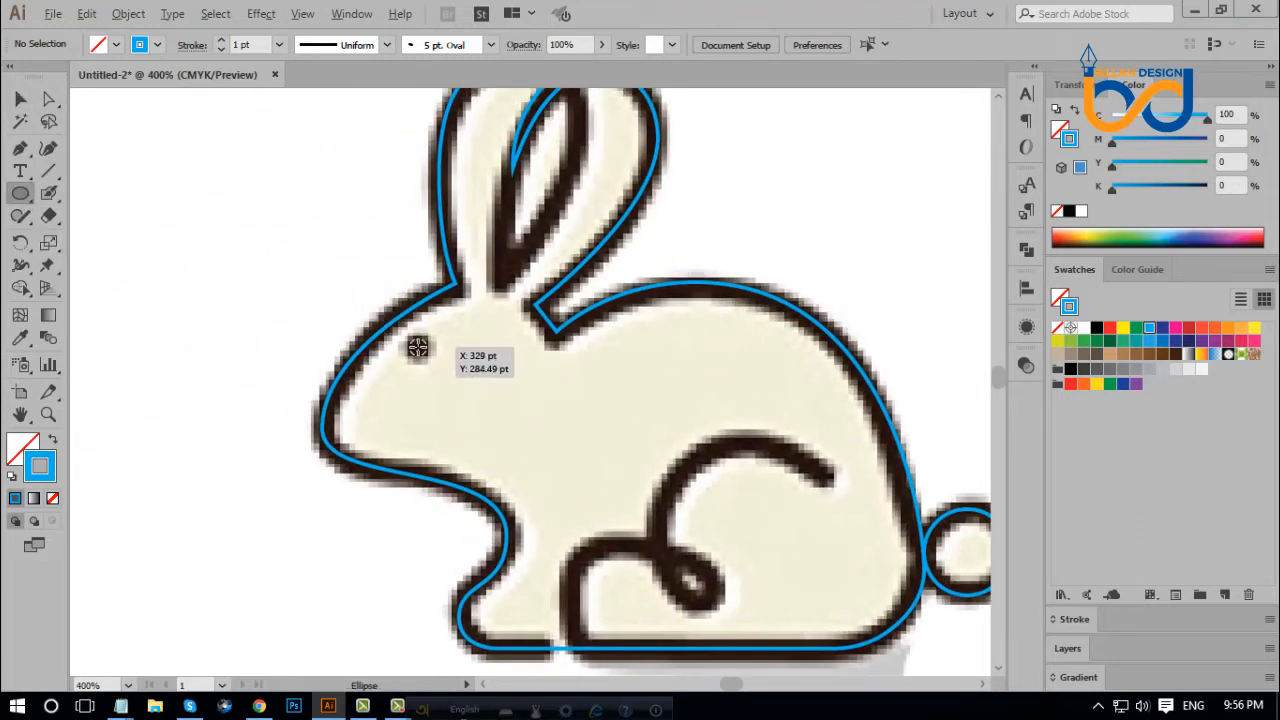
{"action": "left_click_drag", "start_coordinate": [417, 346], "coordinate": [432, 358]}
{"action": "key", "text": "ctrl+minus"}
{"action": "key", "text": "ctrl+minus"}
{"action": "key", "text": "ctrl+minus"}
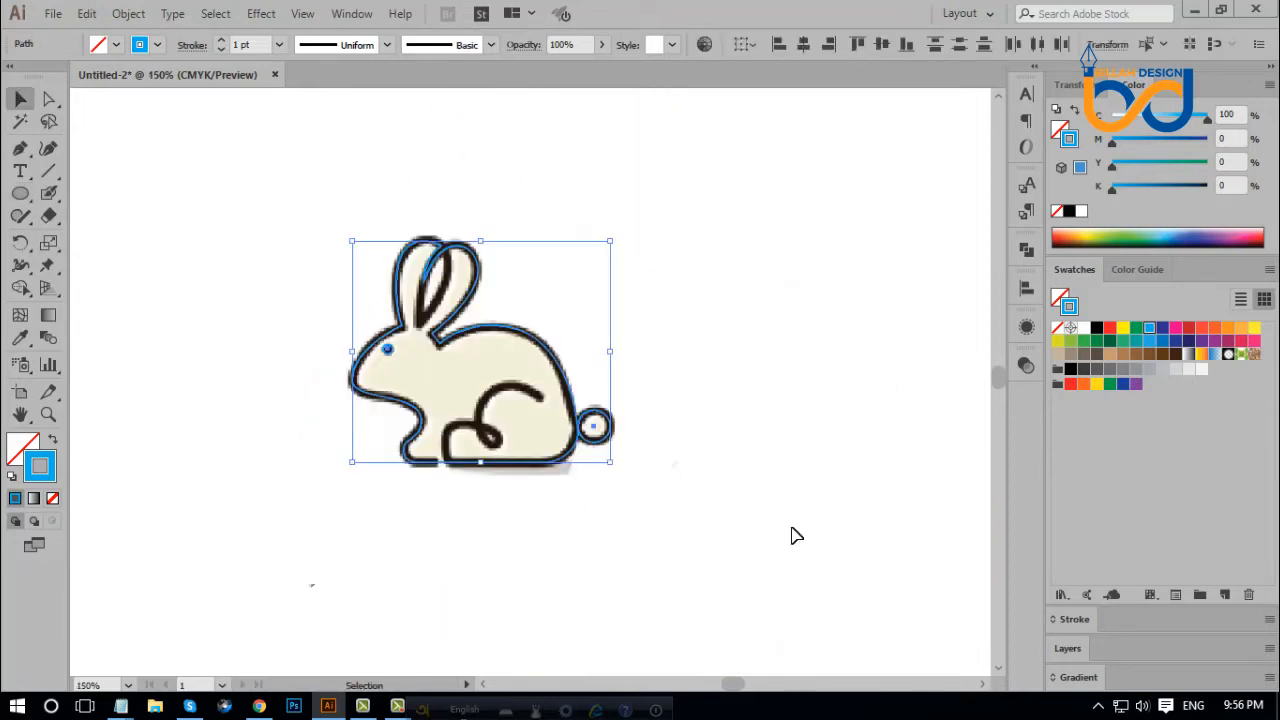
Move all the traced rabbit outlines together off the picture onto the empty area beside it and deselect them.
{"action": "left_click_drag", "start_coordinate": [720, 192], "coordinate": [340, 497]}
{"action": "mouse_move", "coordinate": [443, 343]}
{"action": "left_mouse_down"}
{"action": "mouse_move", "coordinate": [686, 337]}
{"action": "mouse_move", "coordinate": [777, 391]}
{"action": "left_mouse_up"}
{"action": "left_click", "coordinate": [560, 458]}
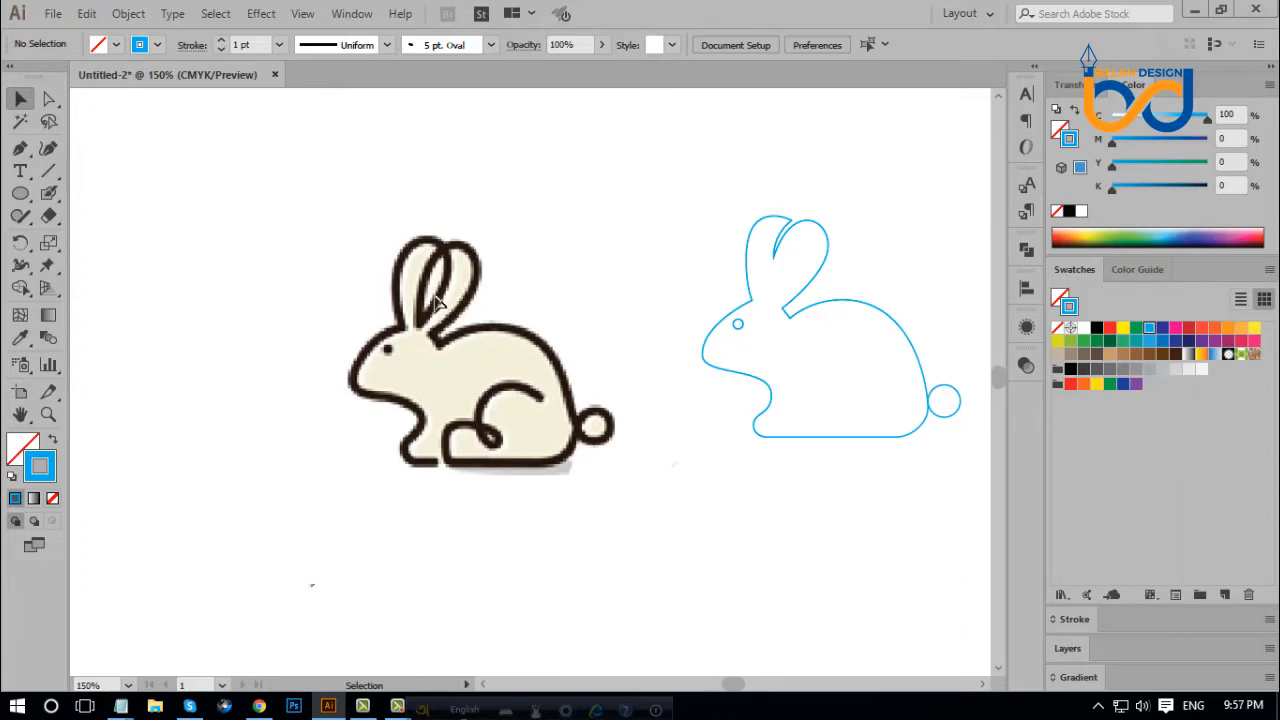
Unlock all objects and delete the placed rabbit picture.
{"action": "left_click", "coordinate": [126, 15]}
{"action": "left_click", "coordinate": [210, 124]}
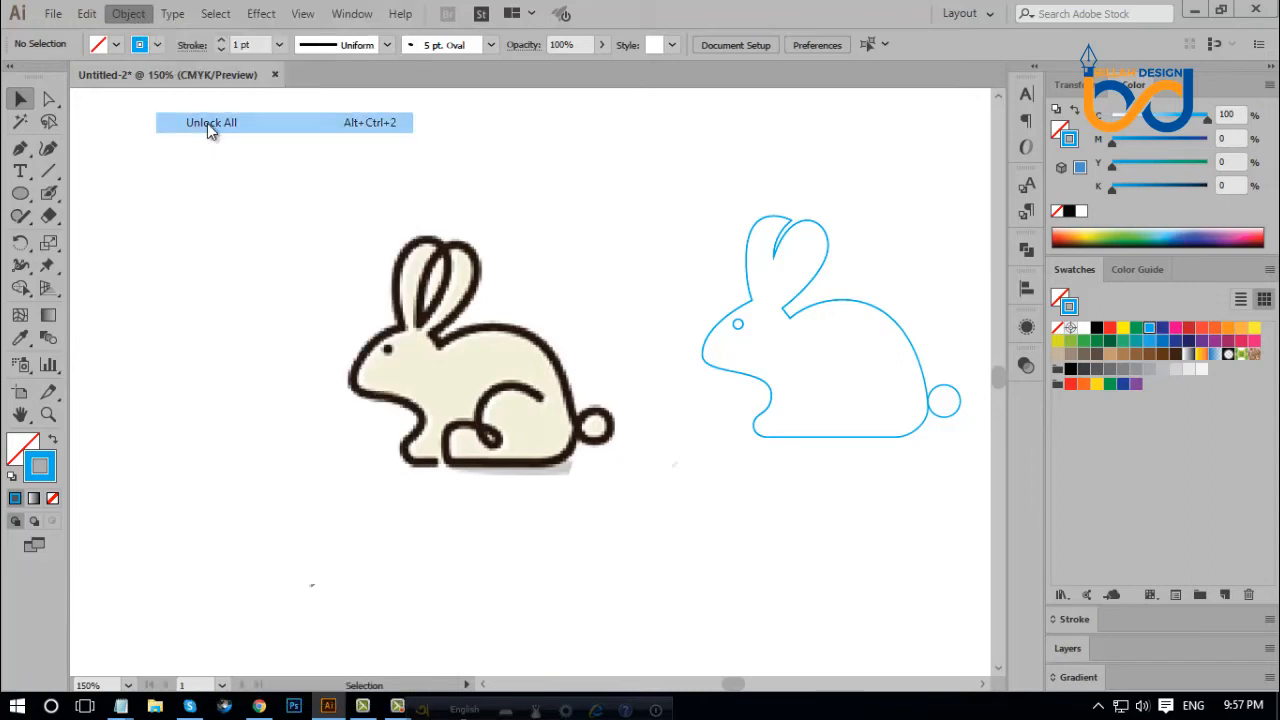
{"action": "left_click_drag", "start_coordinate": [471, 366], "coordinate": [503, 462]}
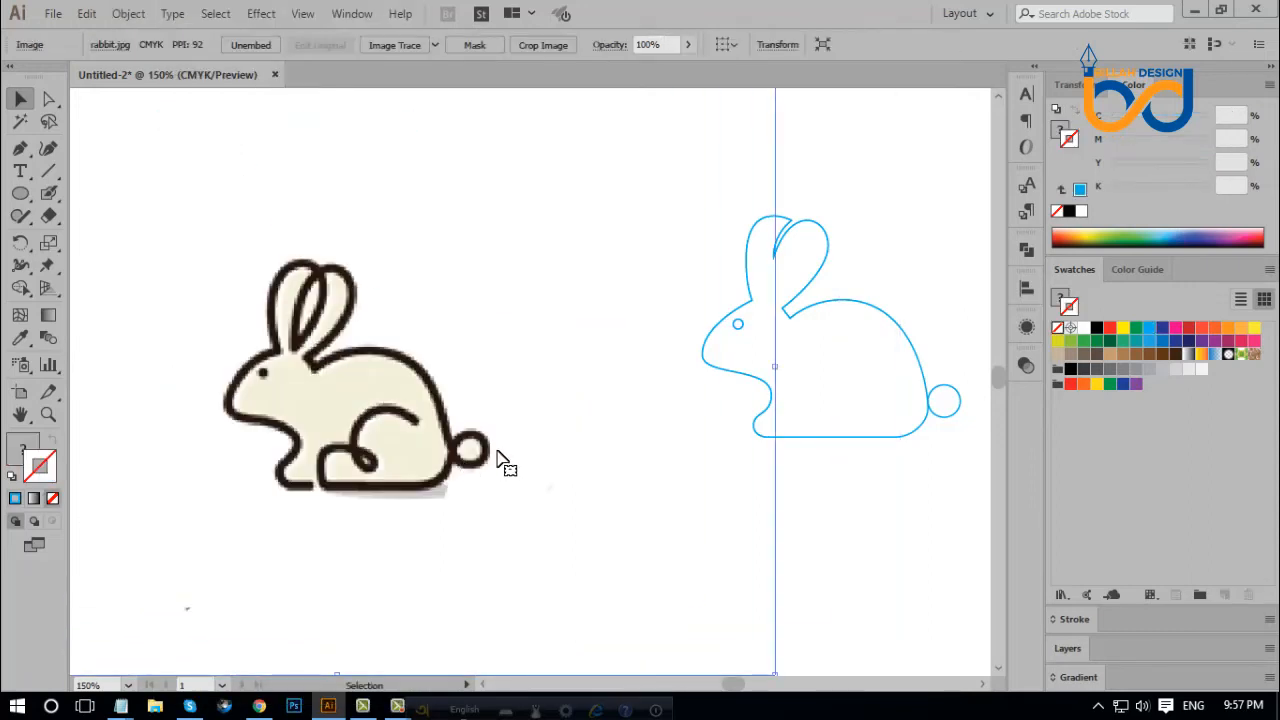
{"action": "key", "text": "Delete"}
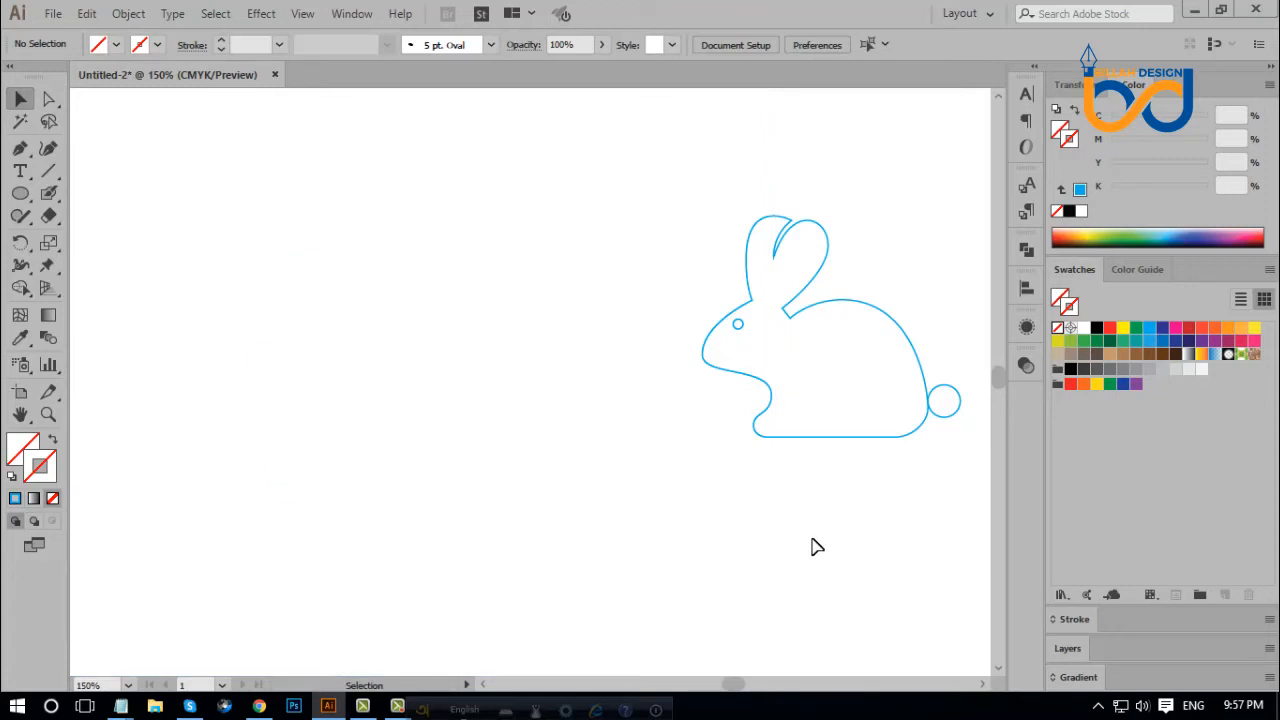
Move the traced body, eye and tail outlines together back to the middle of the canvas and deselect them.
{"action": "left_click_drag", "start_coordinate": [596, 176], "coordinate": [940, 462]}
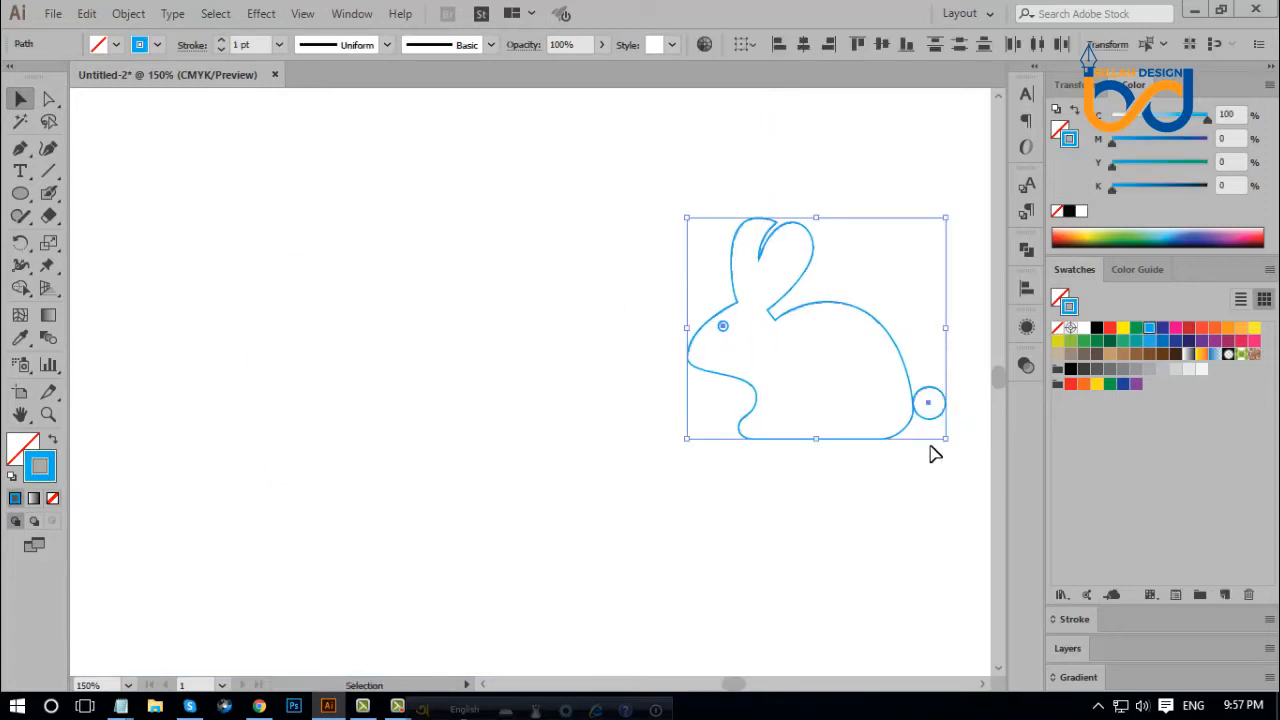
{"action": "left_click_drag", "start_coordinate": [920, 414], "coordinate": [657, 409]}
{"action": "left_click", "coordinate": [389, 303]}
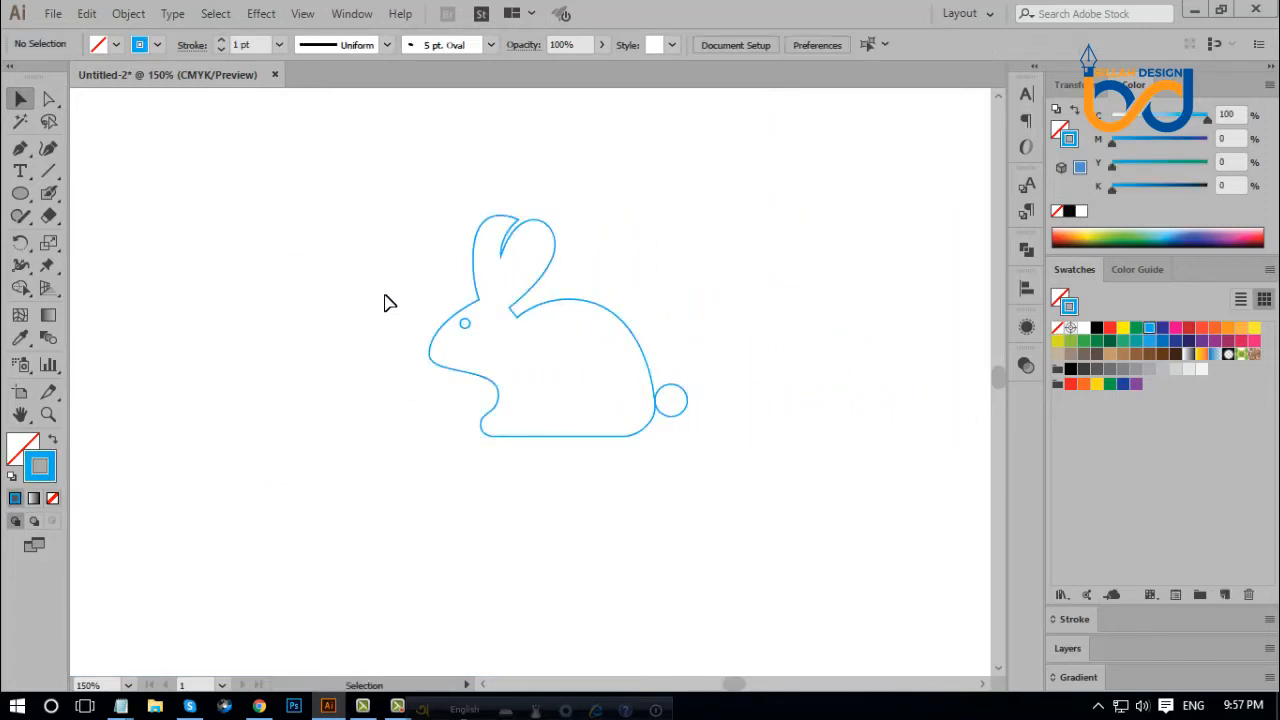
Swap the outline colour to a fill on all rabbit shapes, set that fill to black, and deselect them.
{"action": "left_click_drag", "start_coordinate": [352, 205], "coordinate": [742, 476]}
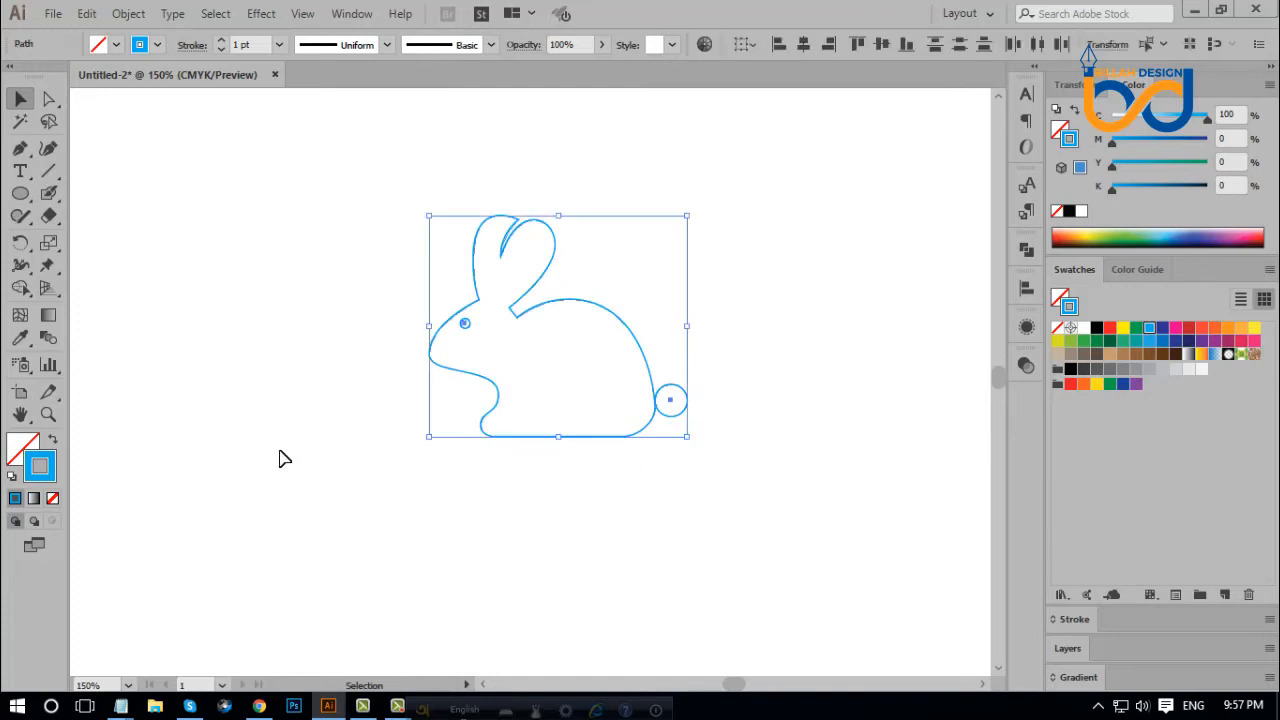
{"action": "left_click", "coordinate": [54, 443]}
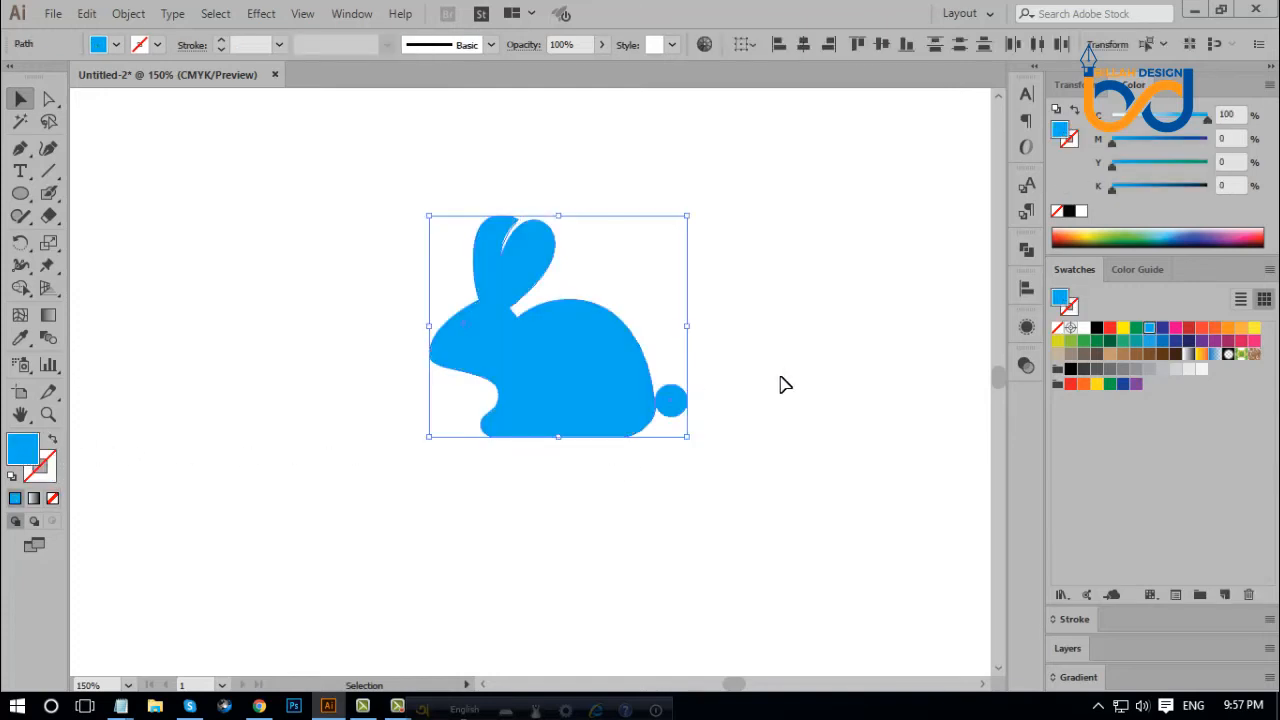
{"action": "left_click", "coordinate": [1097, 329]}
{"action": "left_click", "coordinate": [698, 513]}
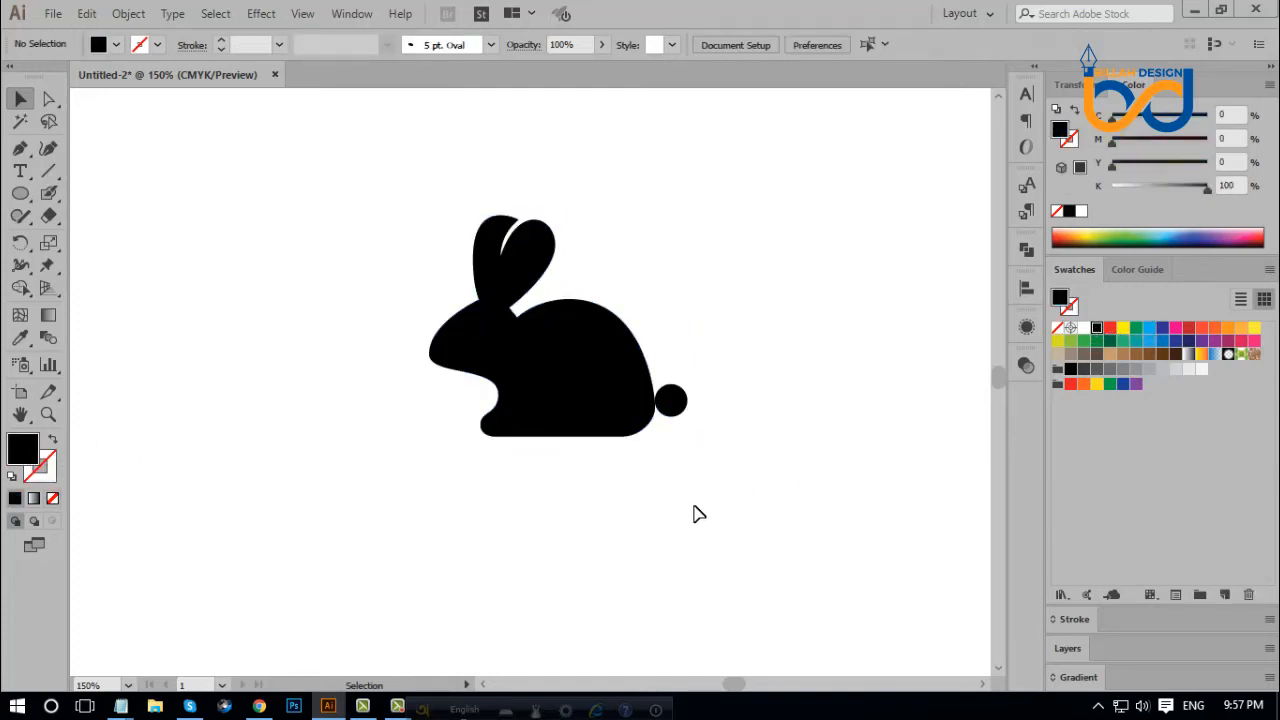
Cut the eye circle out of the rabbit's body with the Pathfinder's Minus Front and deselect the result.
{"action": "left_click", "coordinate": [49, 98]}
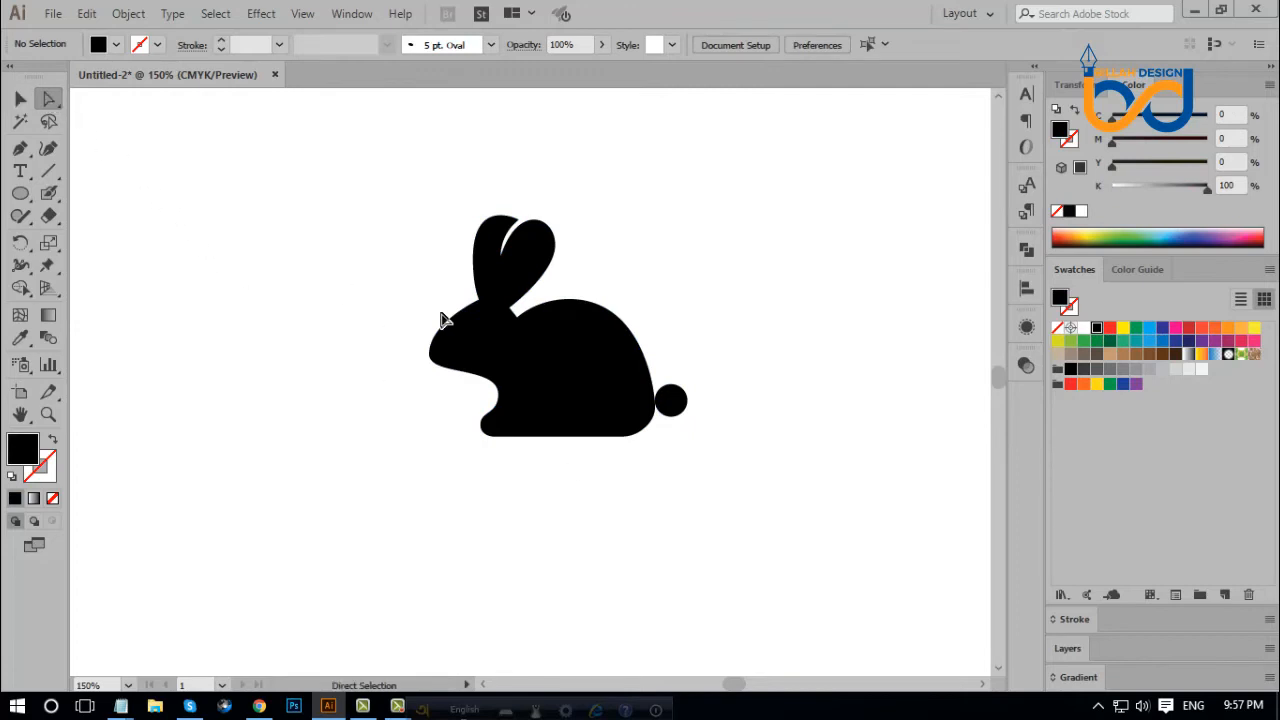
{"action": "left_click", "coordinate": [497, 362]}
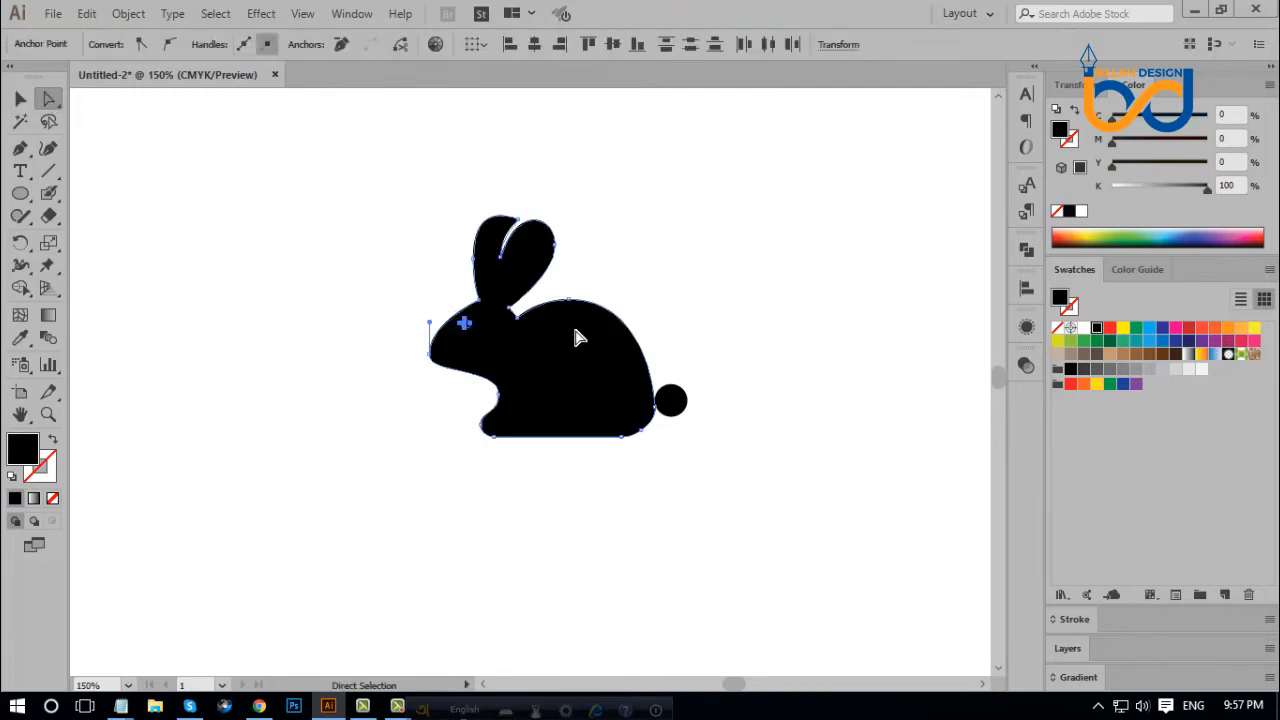
{"action": "left_click", "coordinate": [1027, 249]}
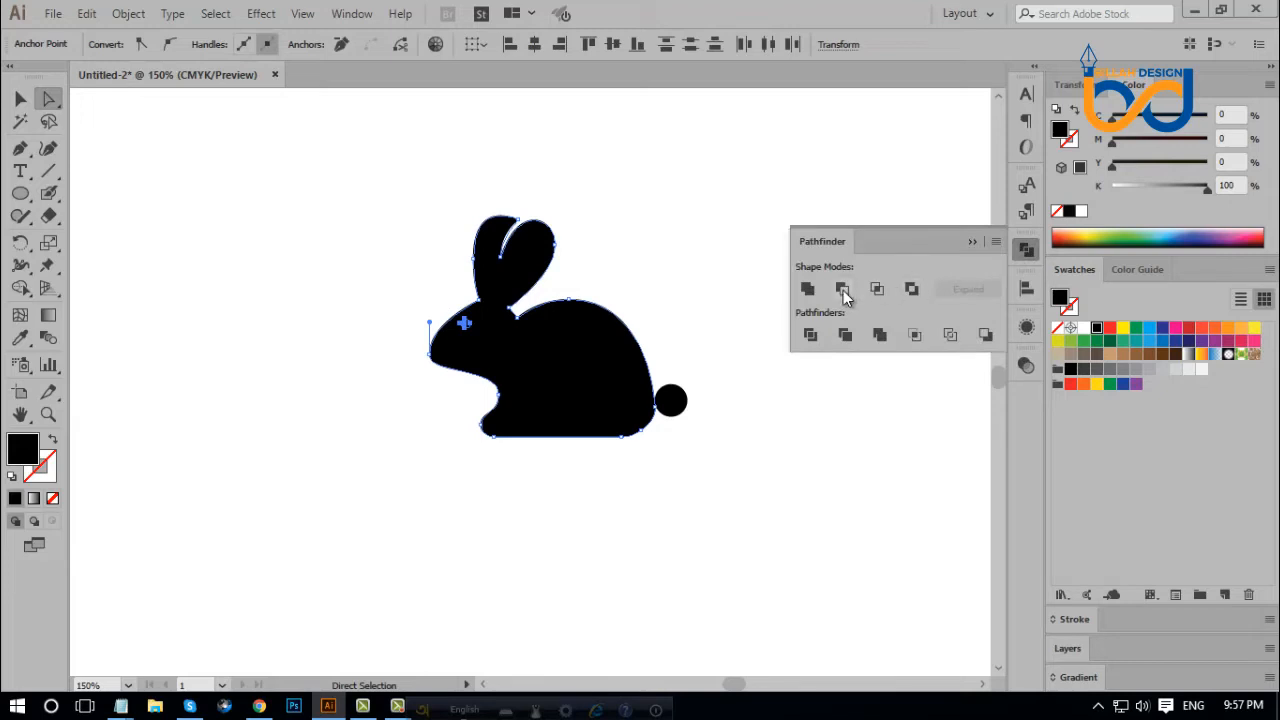
{"action": "left_click", "coordinate": [843, 290]}
{"action": "left_click", "coordinate": [1028, 249]}
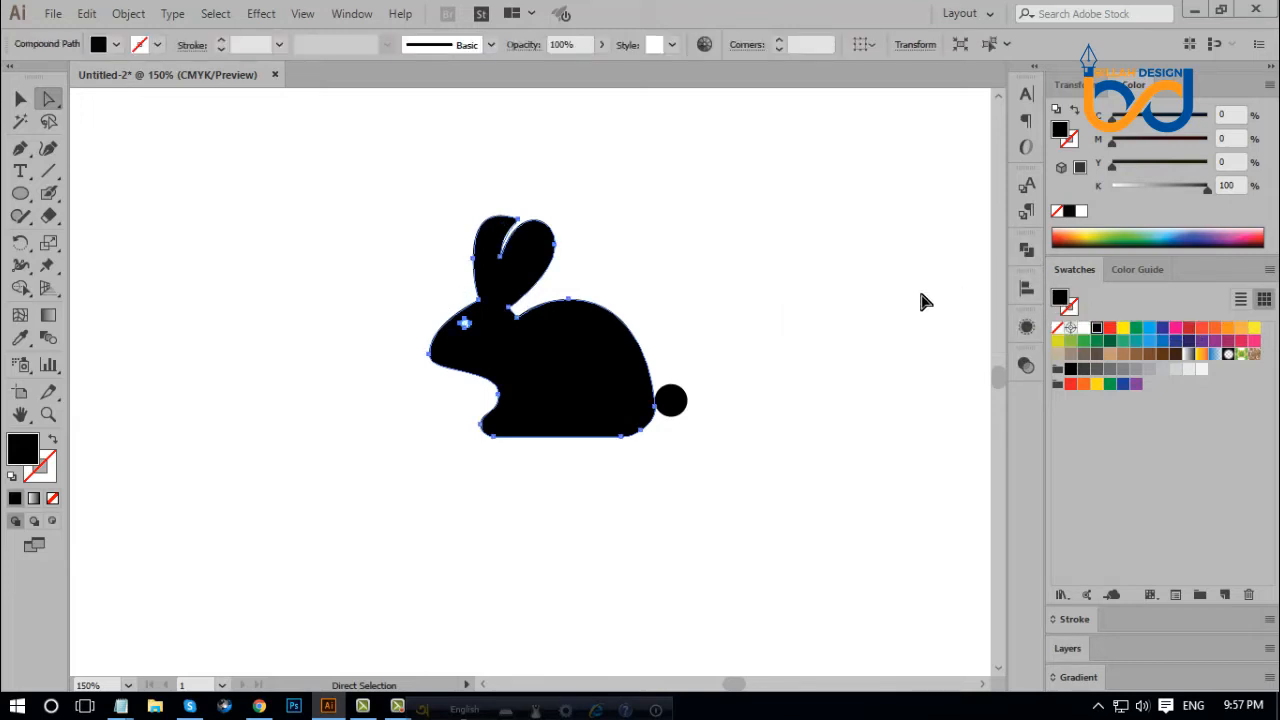
{"action": "left_click", "coordinate": [924, 302]}
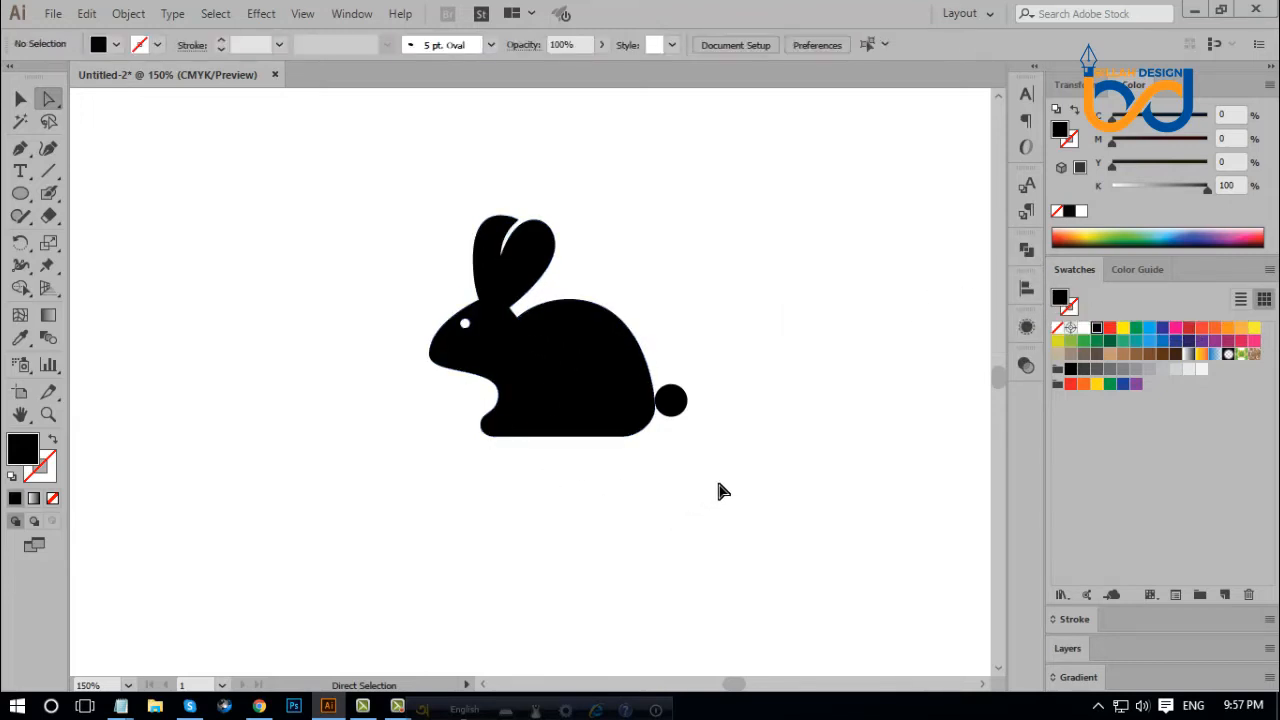
Shift the tail circle slightly inward so it overlaps the body, and enlarge it a little.
{"action": "scroll", "coordinate": [751, 451], "scroll_direction": "up", "scroll_amount": 1}
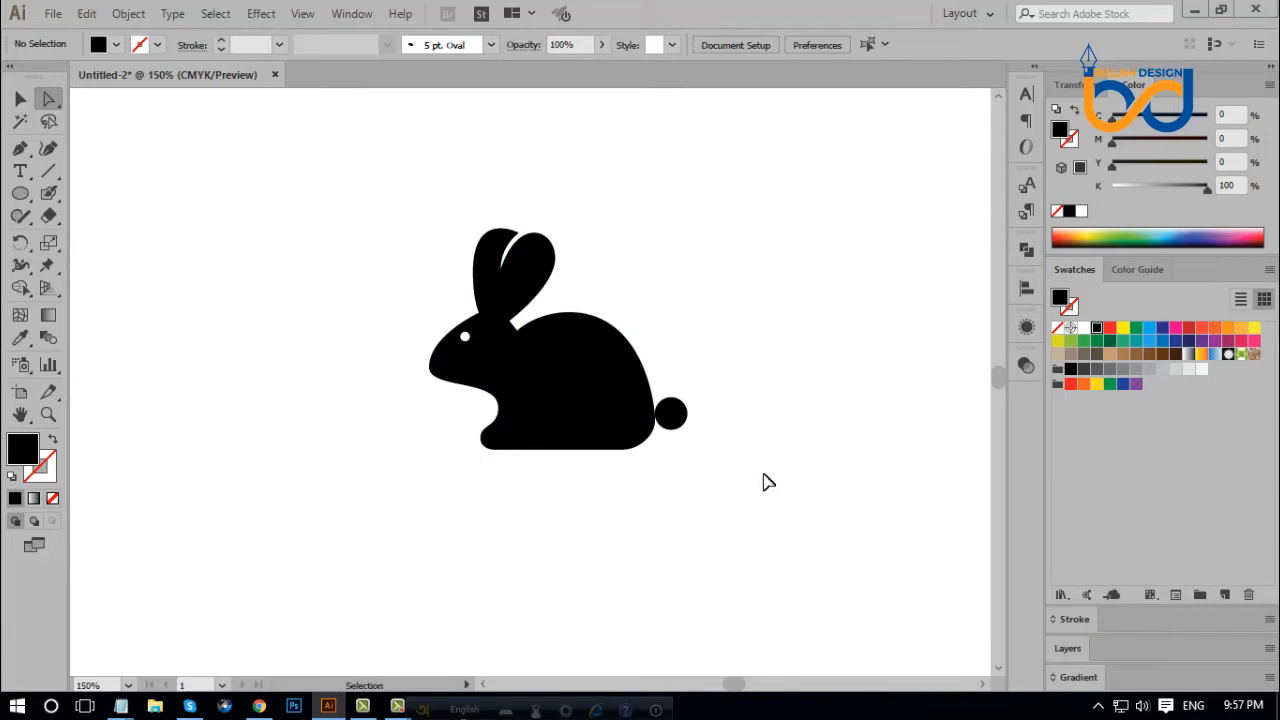
{"action": "key", "text": "ctrl+plus"}
{"action": "key", "text": "ctrl+plus"}
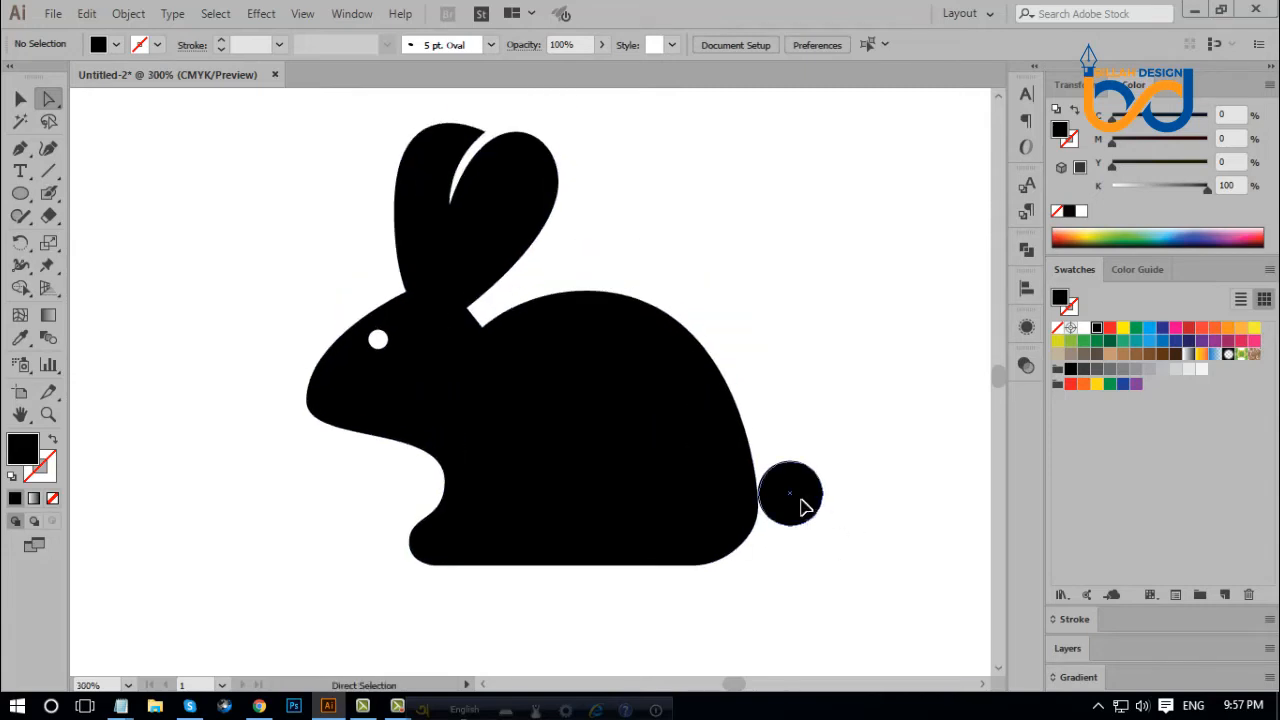
{"action": "left_click_drag", "start_coordinate": [805, 507], "coordinate": [799, 507]}
{"action": "left_click", "coordinate": [21, 99]}
{"action": "left_click", "coordinate": [780, 506]}
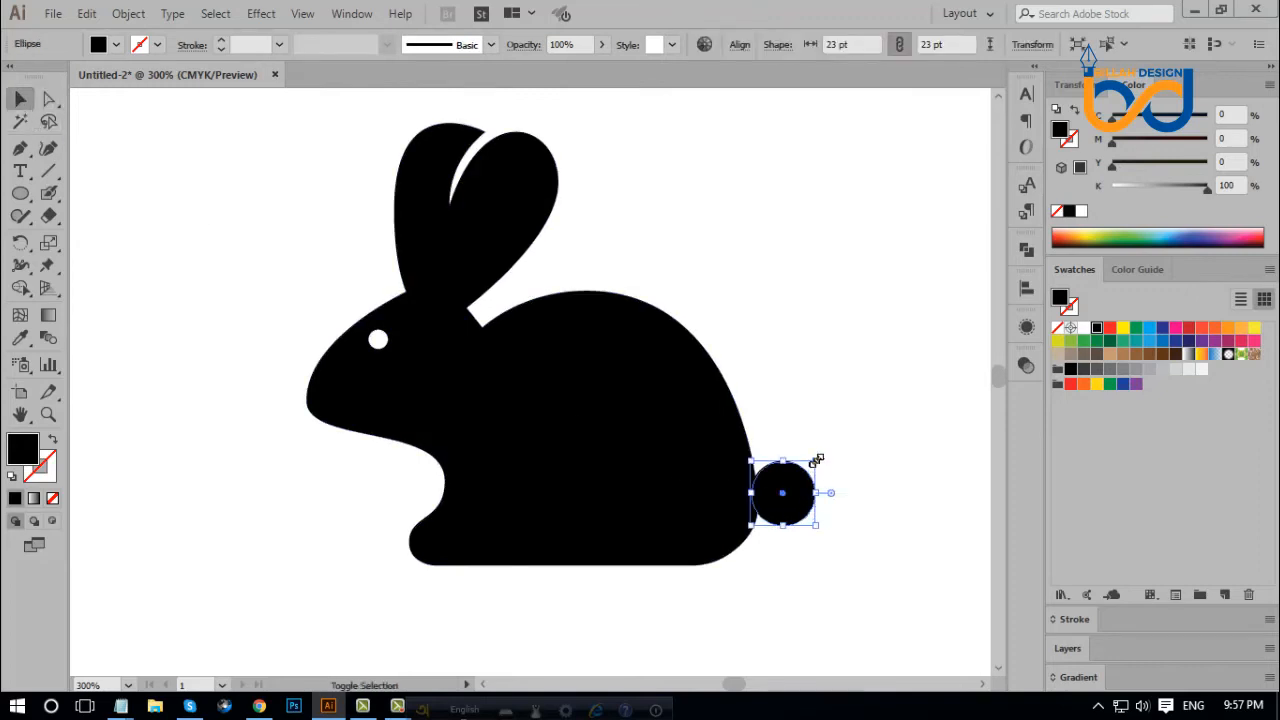
{"action": "left_click_drag", "start_coordinate": [820, 458], "coordinate": [817, 457]}
{"action": "left_click", "coordinate": [871, 451]}
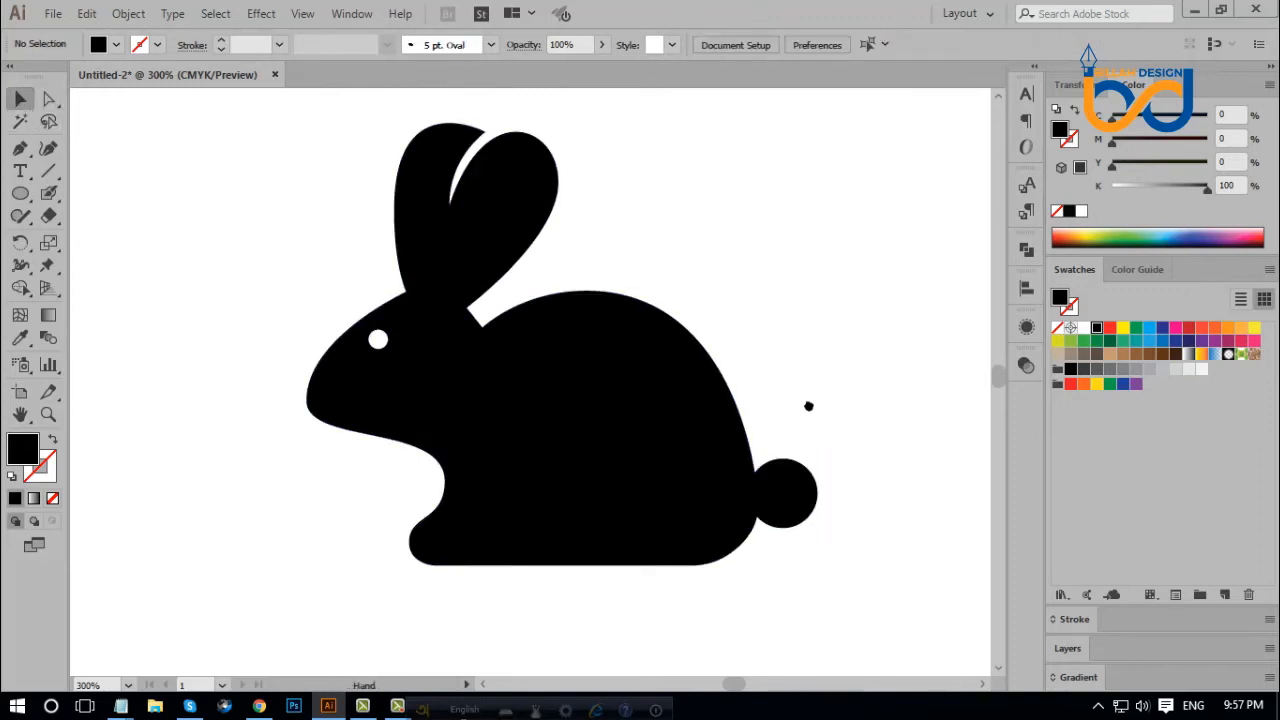
Lower the anchor point between the two ears with Direct Selection to deepen the gap that separates them.
{"action": "left_click_drag", "start_coordinate": [805, 375], "coordinate": [813, 399]}
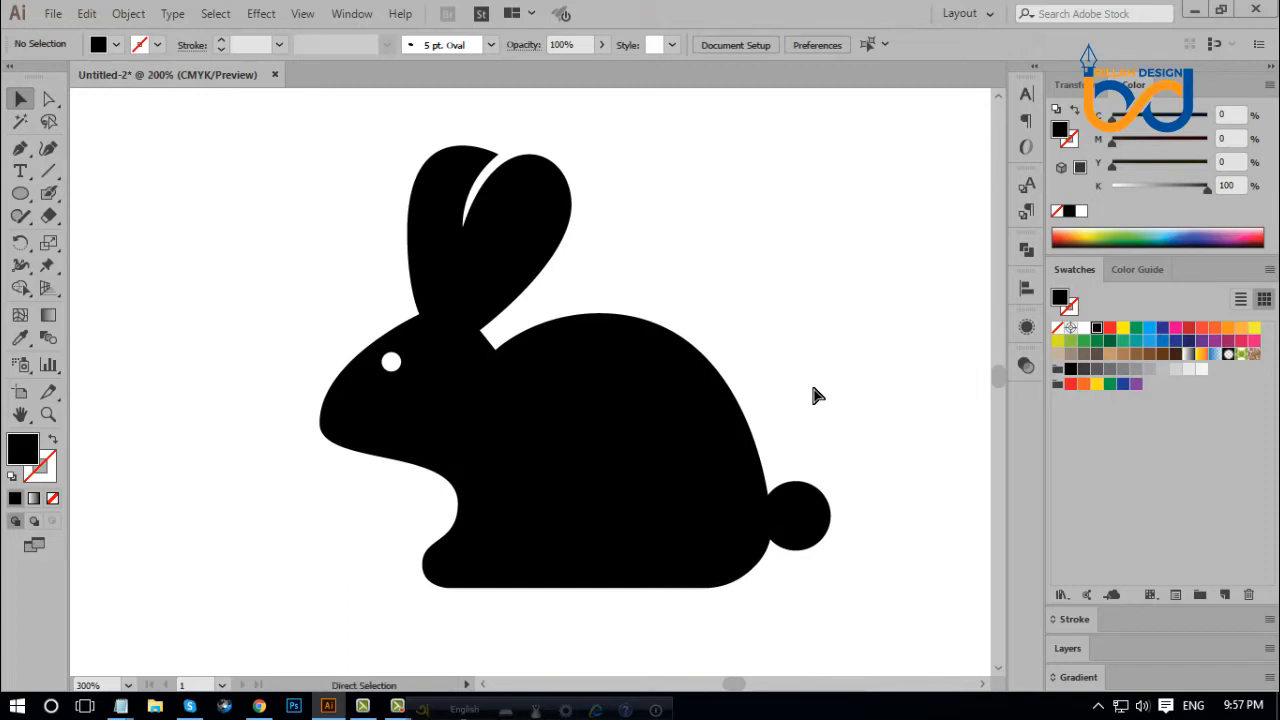
{"action": "key", "text": "ctrl+minus"}
{"action": "key", "text": "ctrl+minus"}
{"action": "key", "text": "ctrl+minus"}
{"action": "key", "text": "ctrl+plus"}
{"action": "key", "text": "ctrl+plus"}
{"action": "key", "text": "ctrl+plus"}
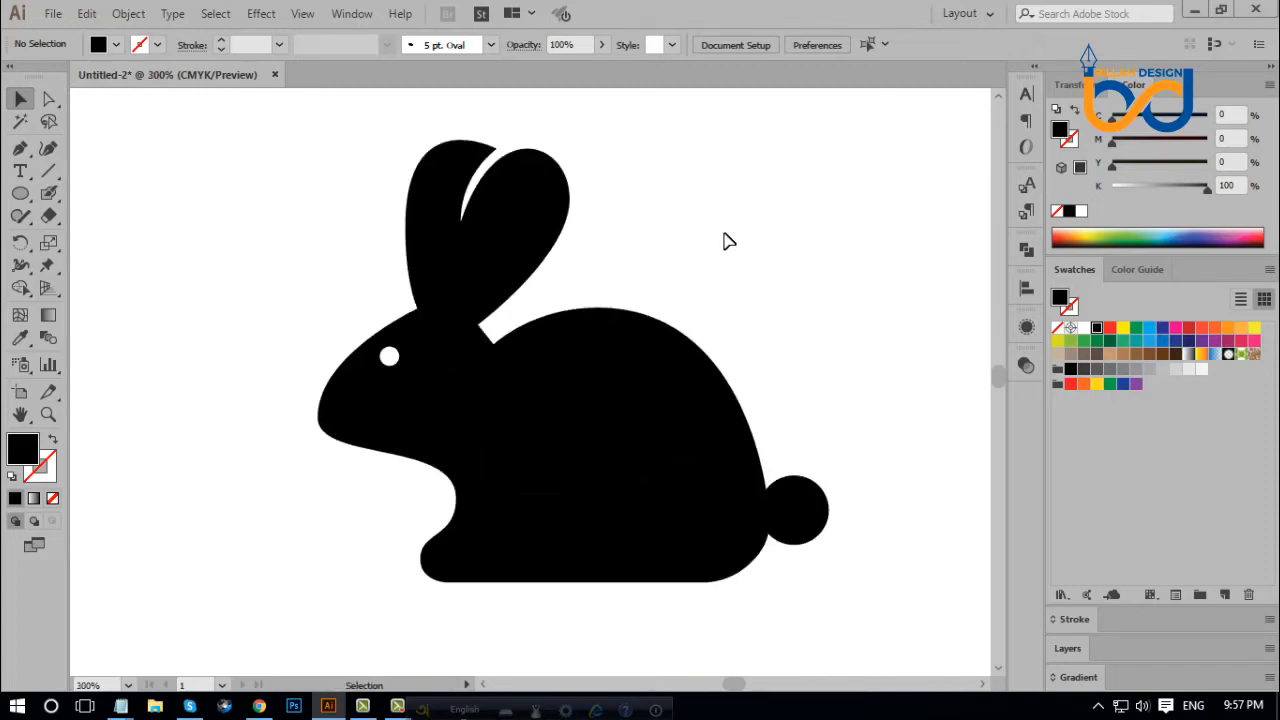
{"action": "left_click_drag", "start_coordinate": [726, 243], "coordinate": [751, 329]}
{"action": "left_click", "coordinate": [57, 101]}
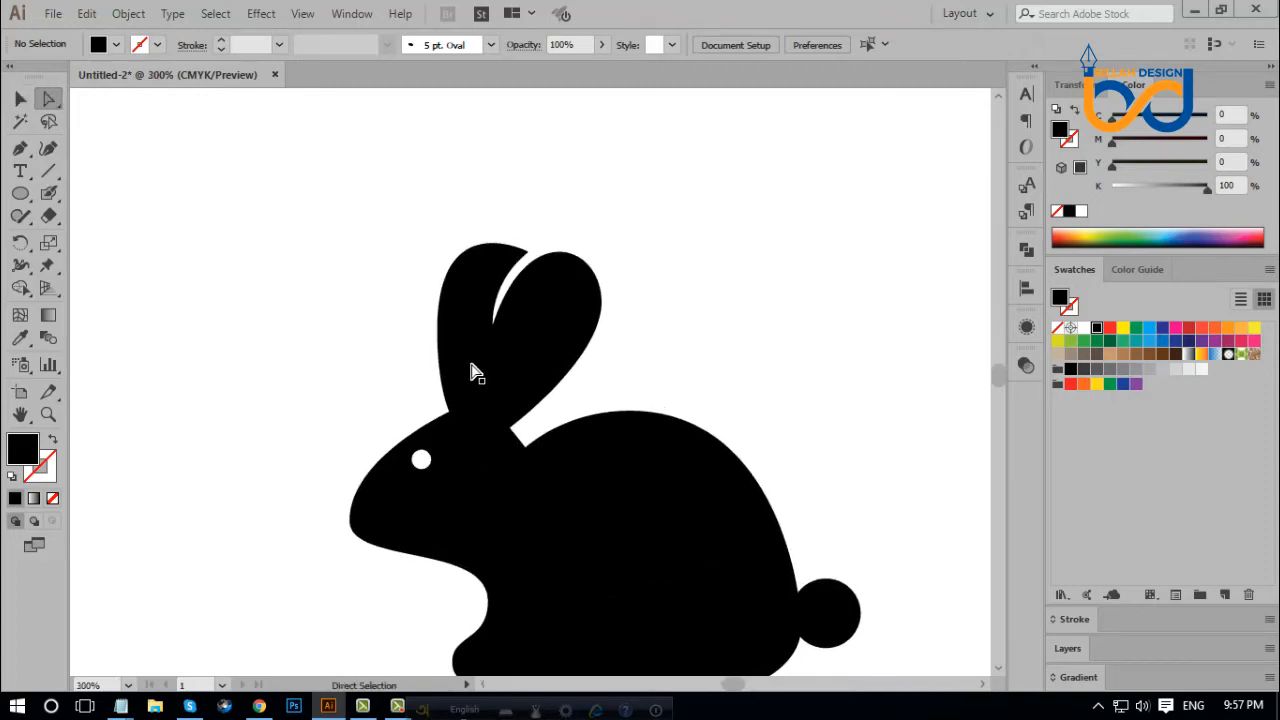
{"action": "left_click_drag", "start_coordinate": [492, 329], "coordinate": [491, 351]}
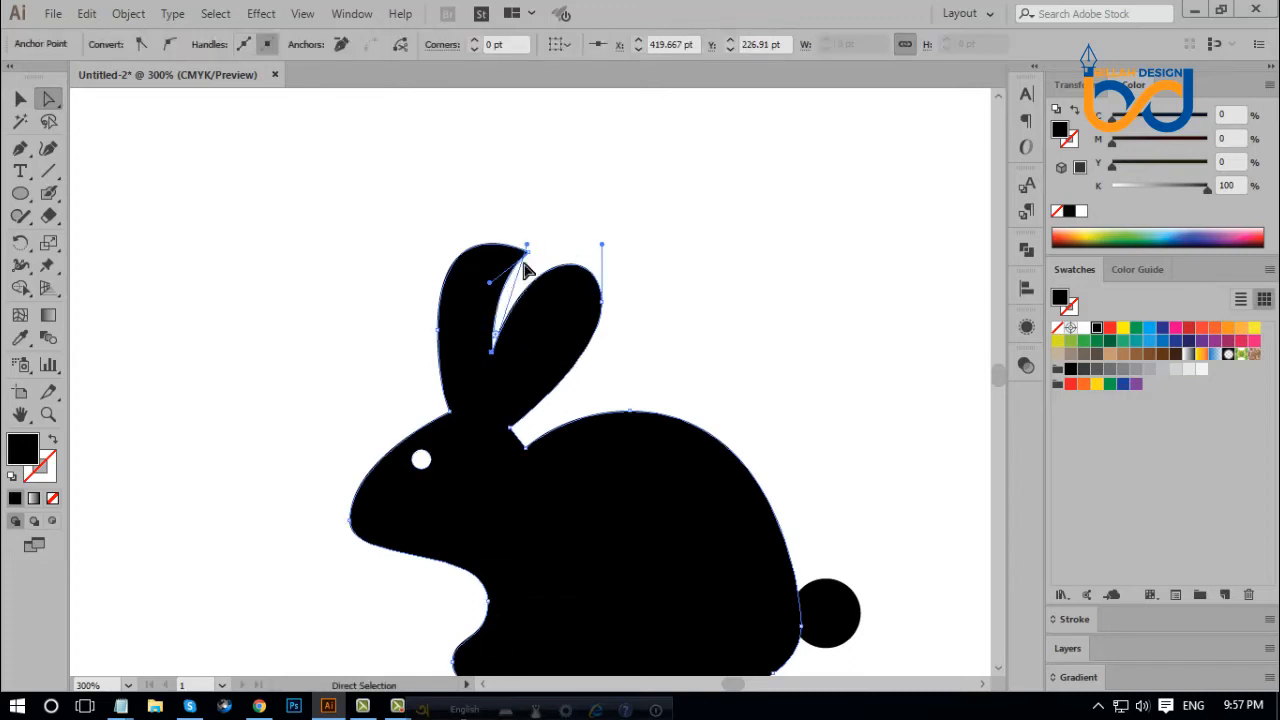
{"action": "left_click", "coordinate": [672, 299]}
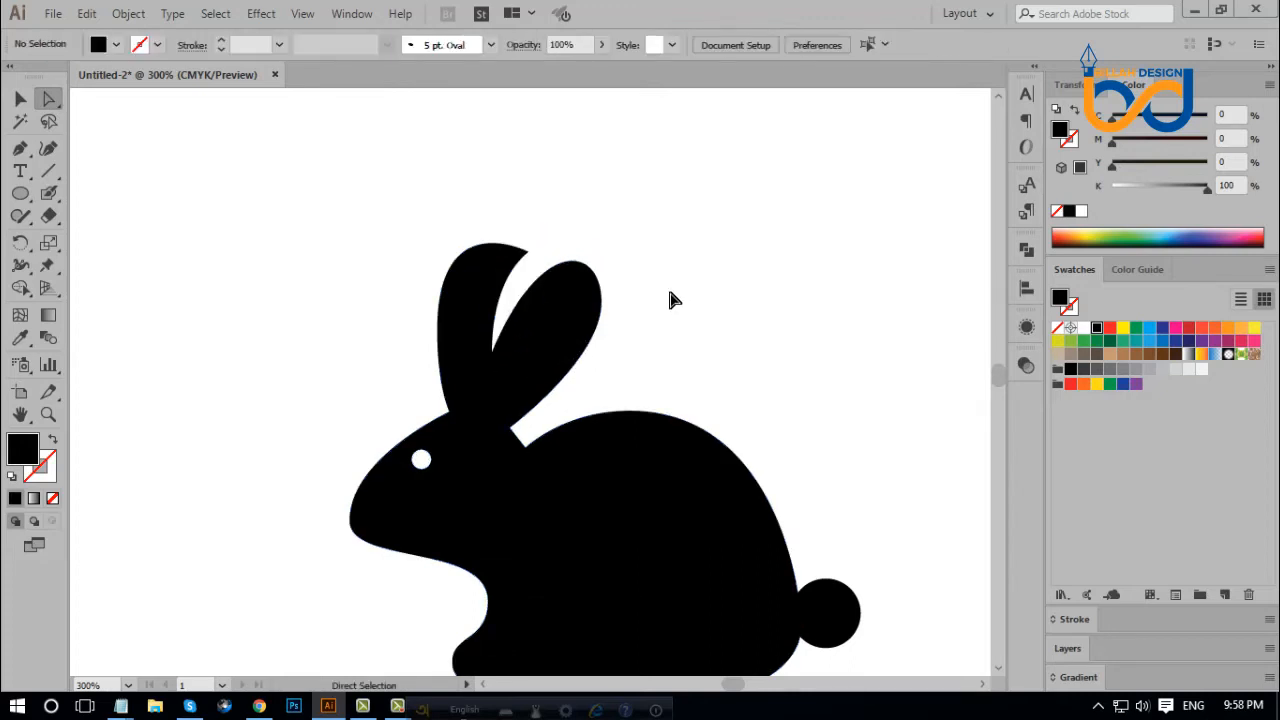
Round the pointed tip of the ear above the face with its live corner, starting at 7.31 pt and readjusting the radius.
{"action": "left_click", "coordinate": [528, 252]}
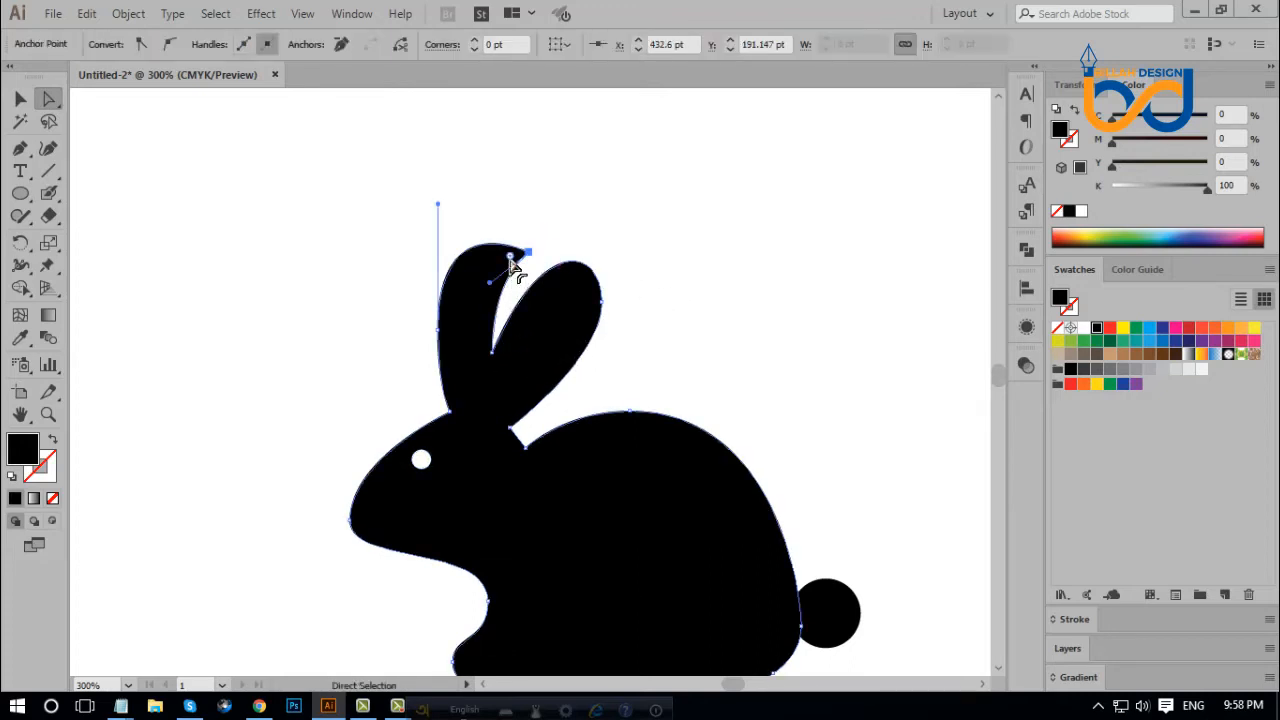
{"action": "left_click_drag", "start_coordinate": [511, 260], "coordinate": [506, 286]}
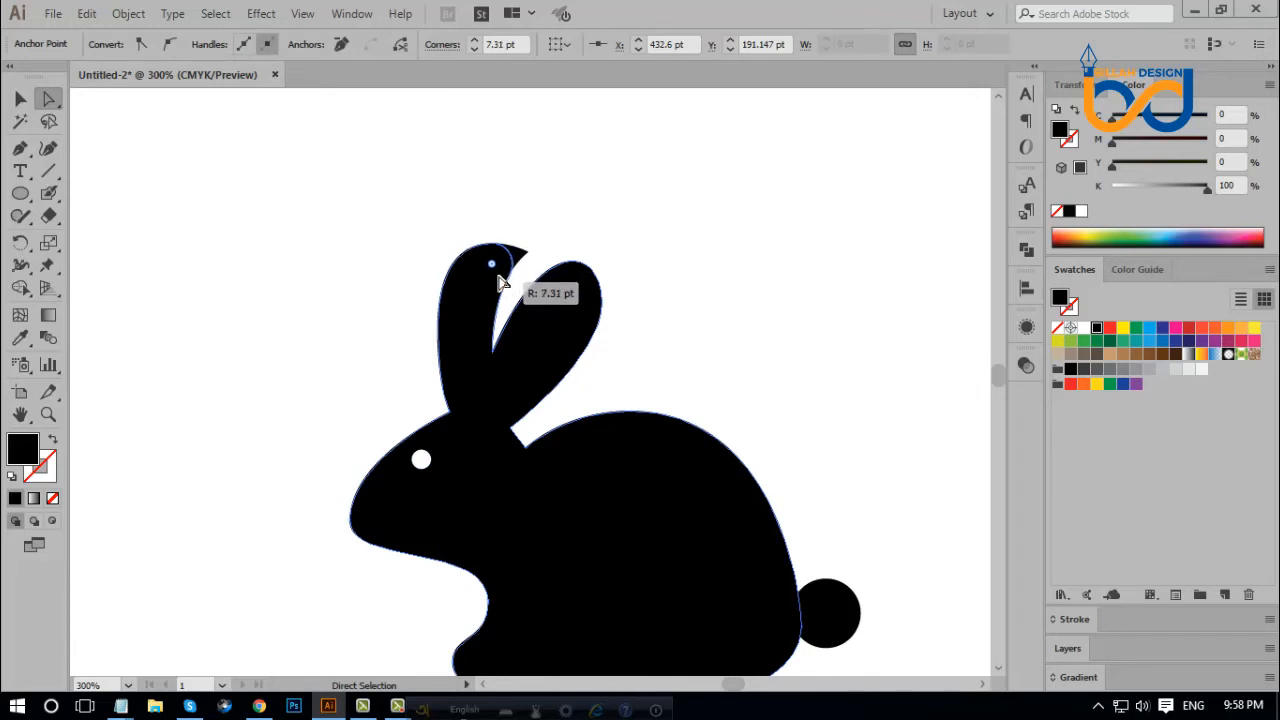
{"action": "left_click", "coordinate": [674, 351]}
{"action": "left_click", "coordinate": [511, 260]}
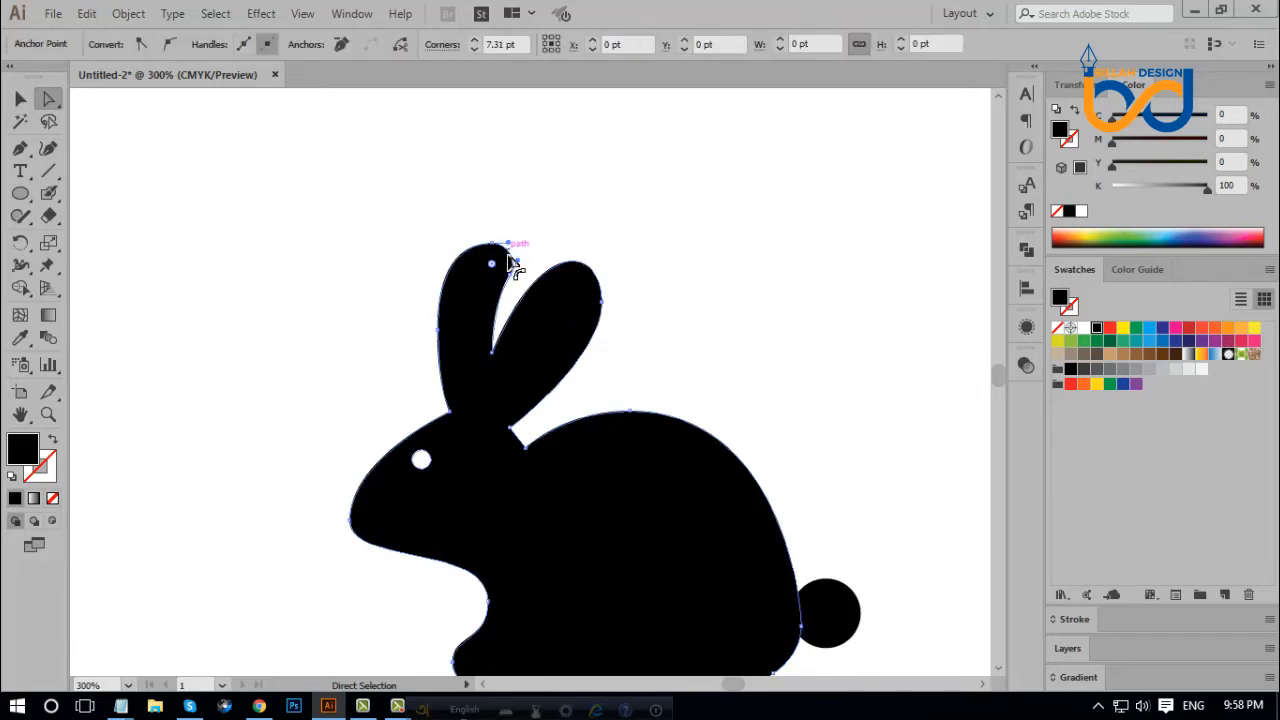
{"action": "left_click_drag", "start_coordinate": [491, 265], "coordinate": [557, 260]}
{"action": "left_click", "coordinate": [603, 315]}
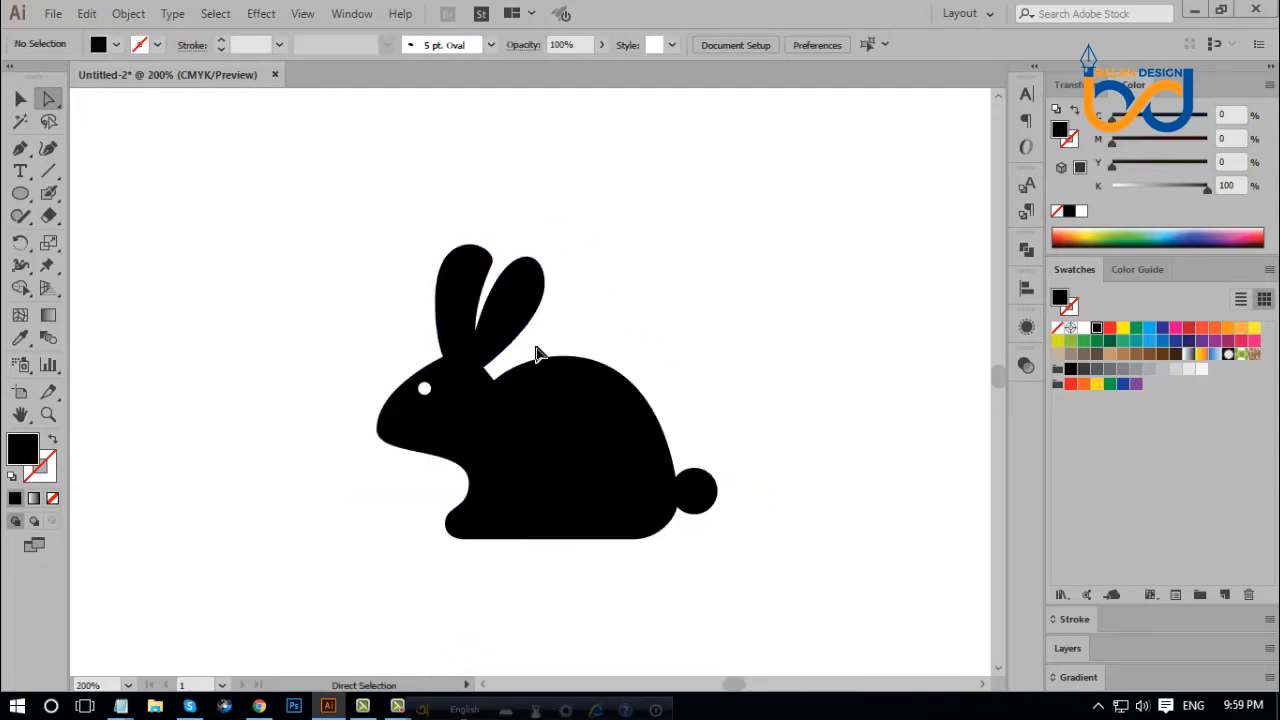
{"action": "left_click_drag", "start_coordinate": [731, 350], "coordinate": [749, 346]}
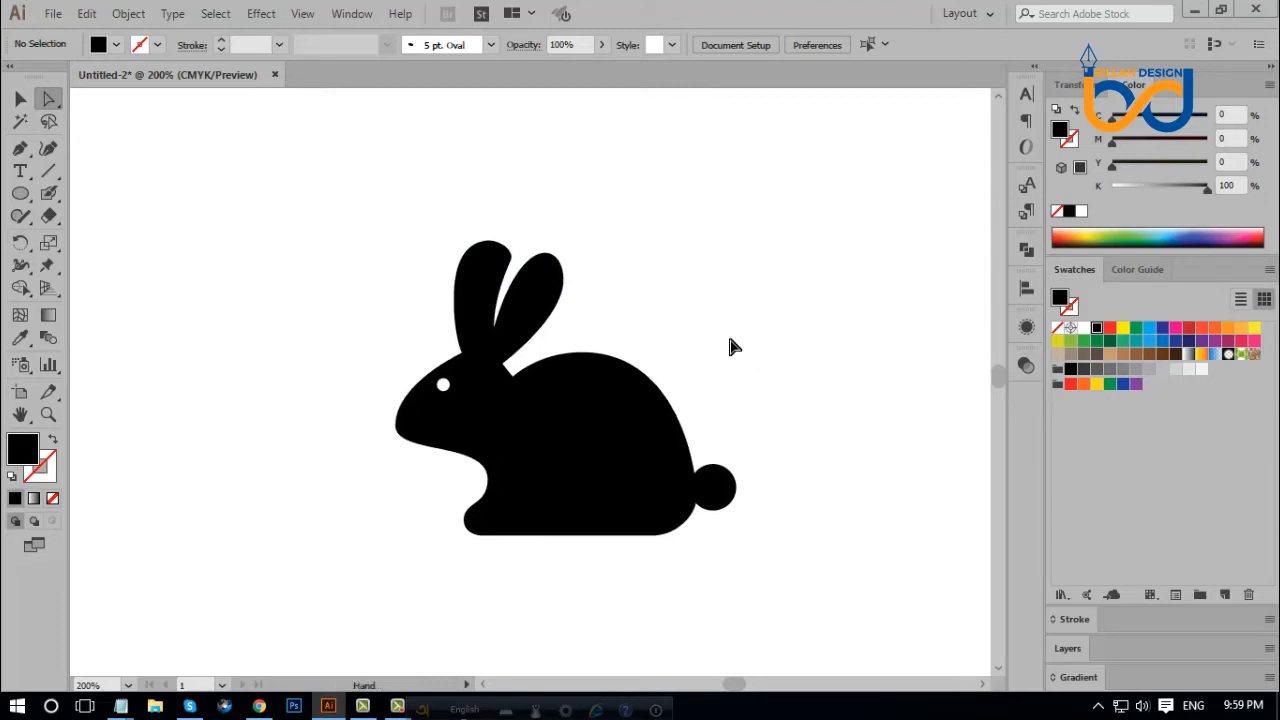
{"action": "key", "text": "ctrl+minus"}
{"action": "key", "text": "ctrl+minus"}
{"action": "key", "text": "ctrl+minus"}
{"action": "key", "text": "ctrl+plus"}
{"action": "key", "text": "ctrl+plus"}
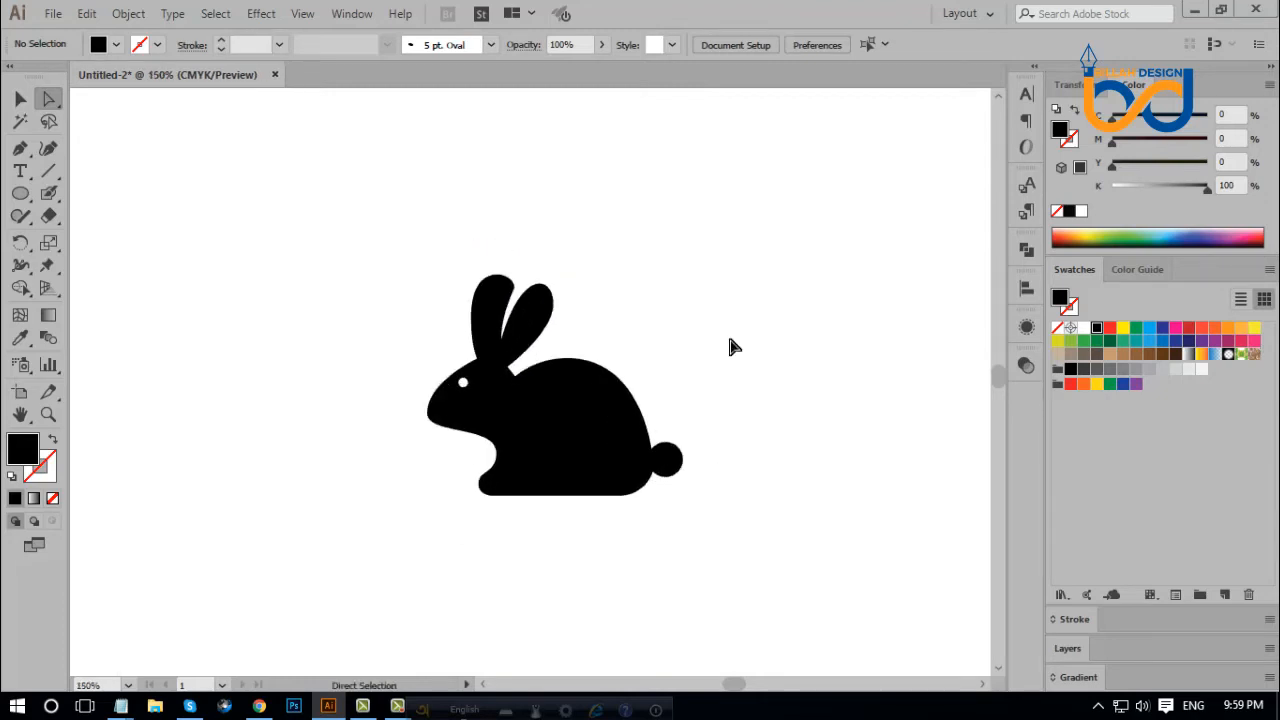
{"action": "left_click_drag", "start_coordinate": [737, 432], "coordinate": [738, 412]}
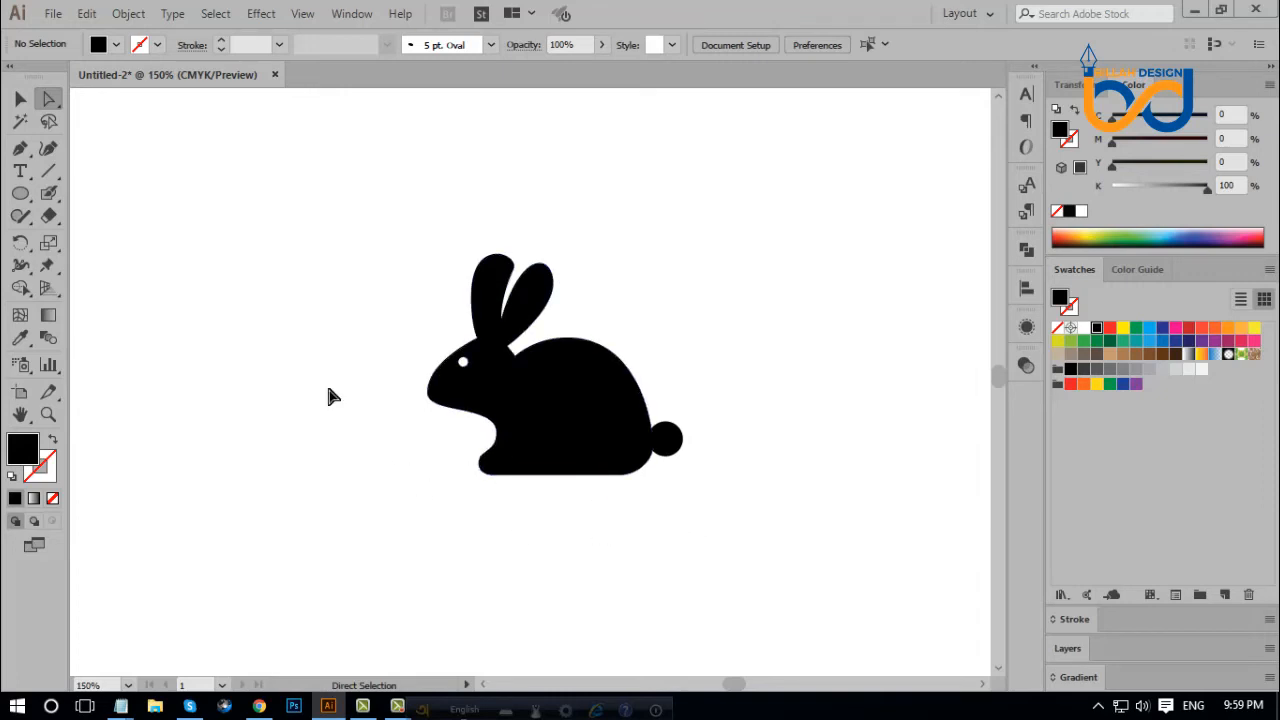
Enlarge the tail circle slightly and merge it with the rabbit's body using the Pathfinder's Unite.
{"action": "key", "text": "v"}
{"action": "left_click_drag", "start_coordinate": [727, 410], "coordinate": [603, 487]}
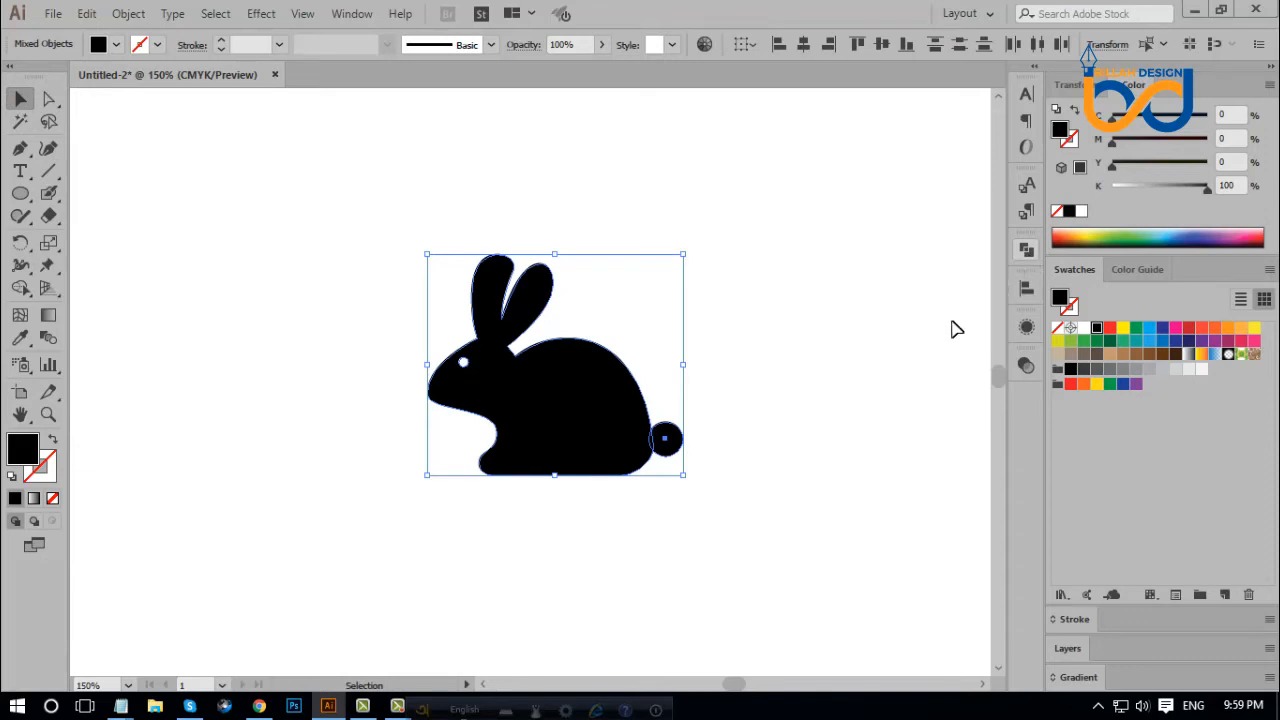
{"action": "left_click", "coordinate": [689, 466]}
{"action": "left_click", "coordinate": [682, 440]}
{"action": "left_click_drag", "start_coordinate": [684, 440], "coordinate": [693, 441]}
{"action": "left_click_drag", "start_coordinate": [751, 391], "coordinate": [584, 494]}
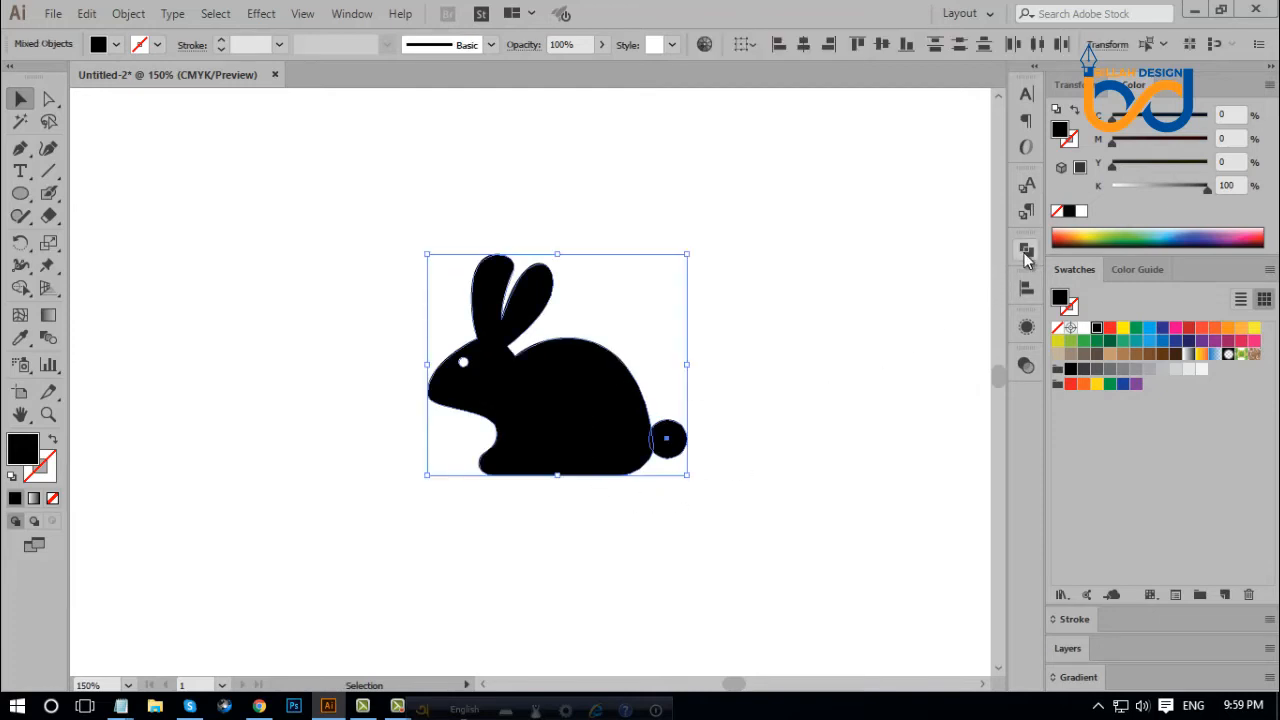
{"action": "left_click", "coordinate": [1025, 253]}
{"action": "left_click", "coordinate": [807, 289]}
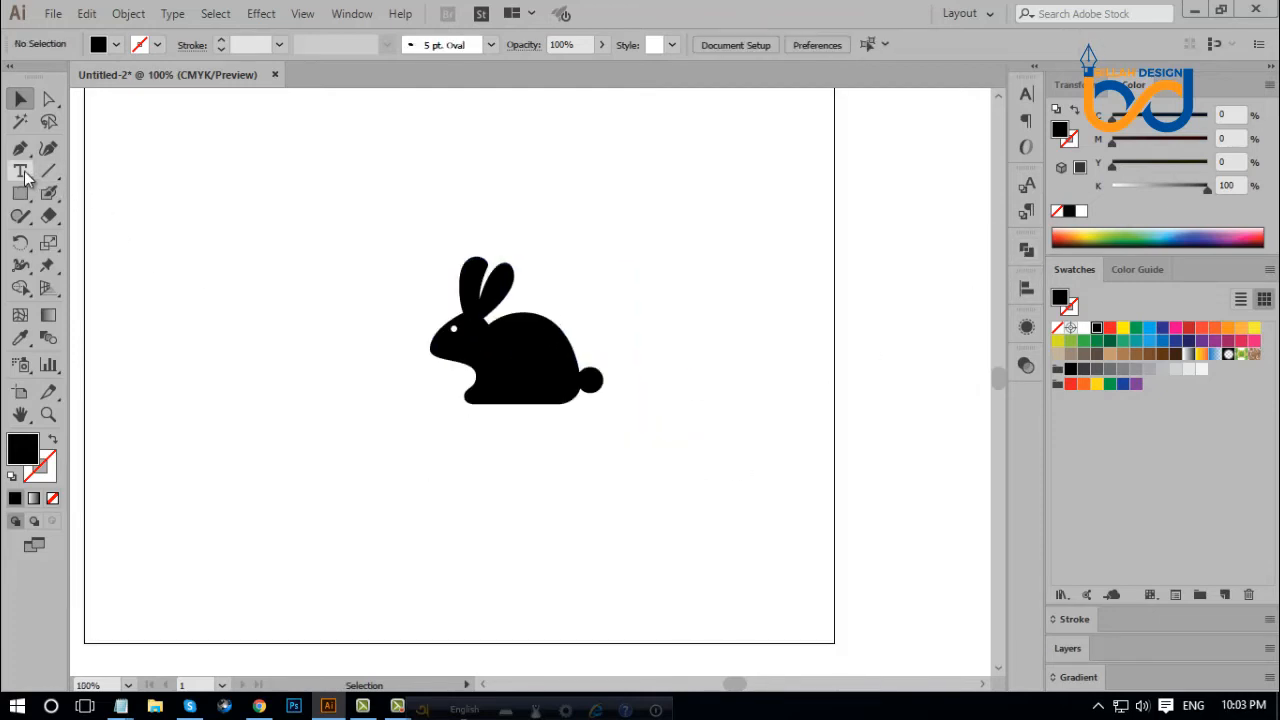
Add a text object reading "r" above the rabbit's back in Myriad Pro Bold at 37 pt.
{"action": "left_click", "coordinate": [22, 174]}
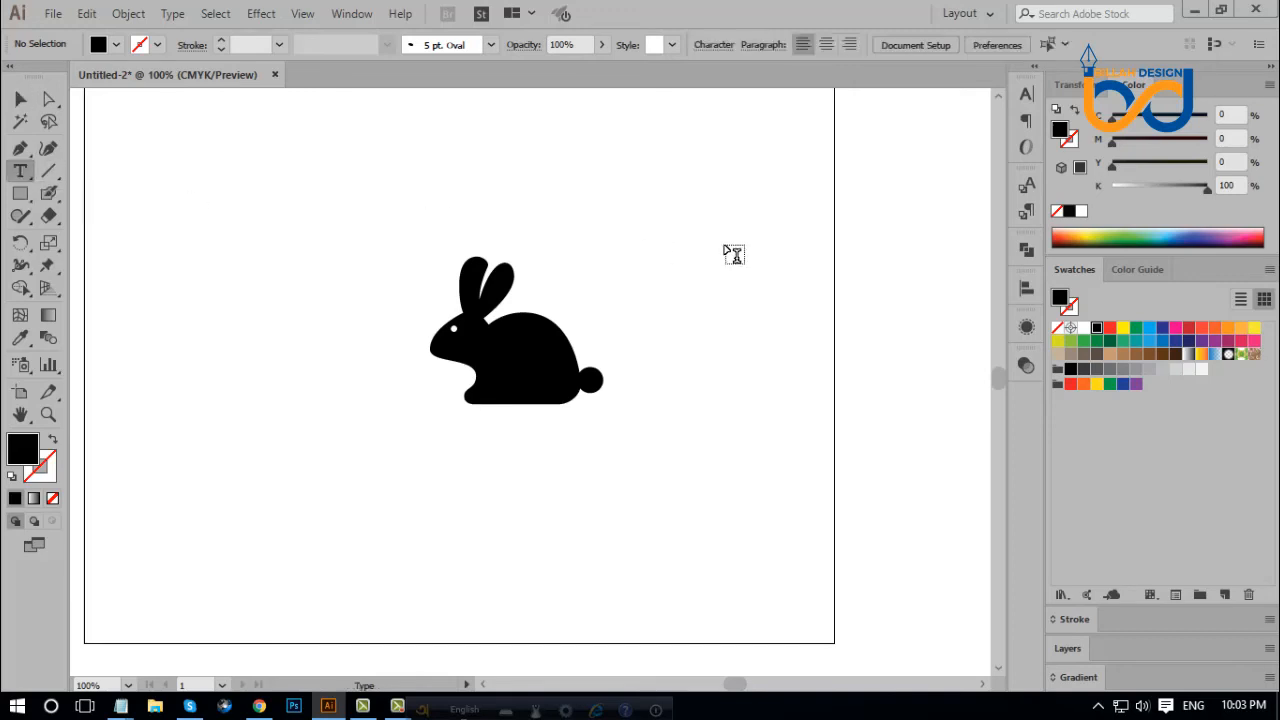
{"action": "left_click", "coordinate": [611, 218]}
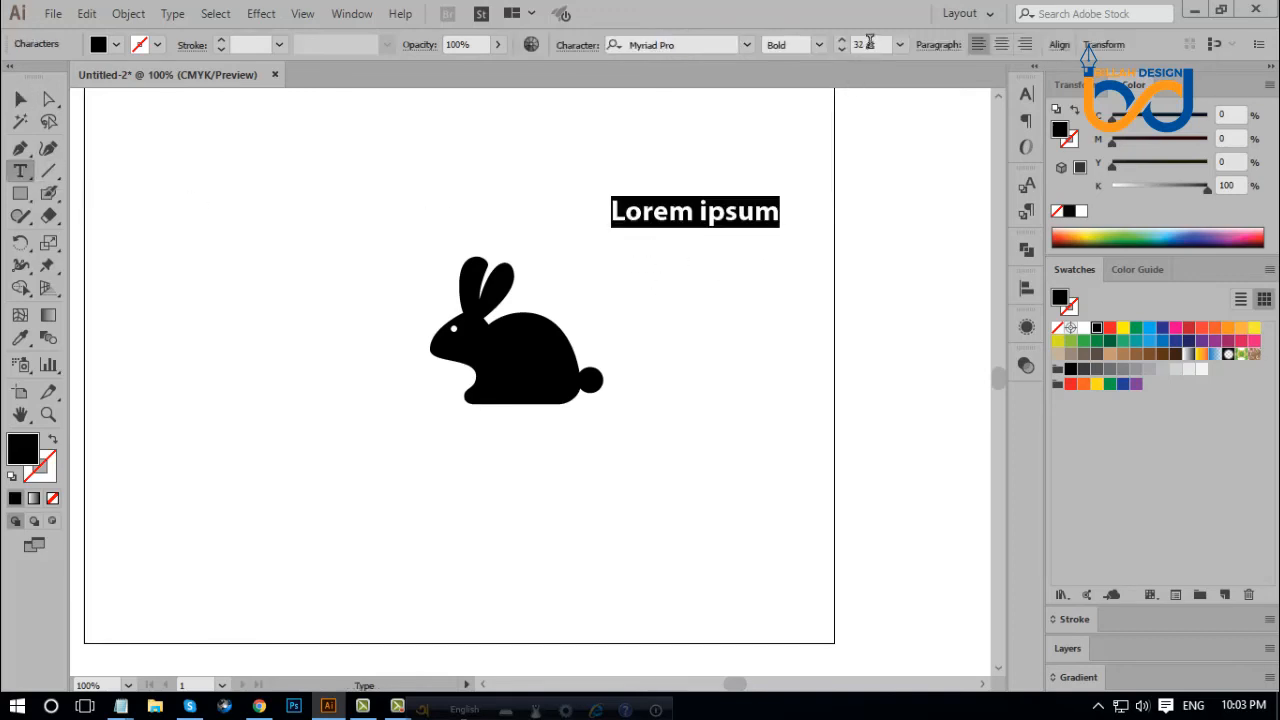
{"action": "scroll", "coordinate": [869, 44], "scroll_direction": "up", "scroll_amount": 5}
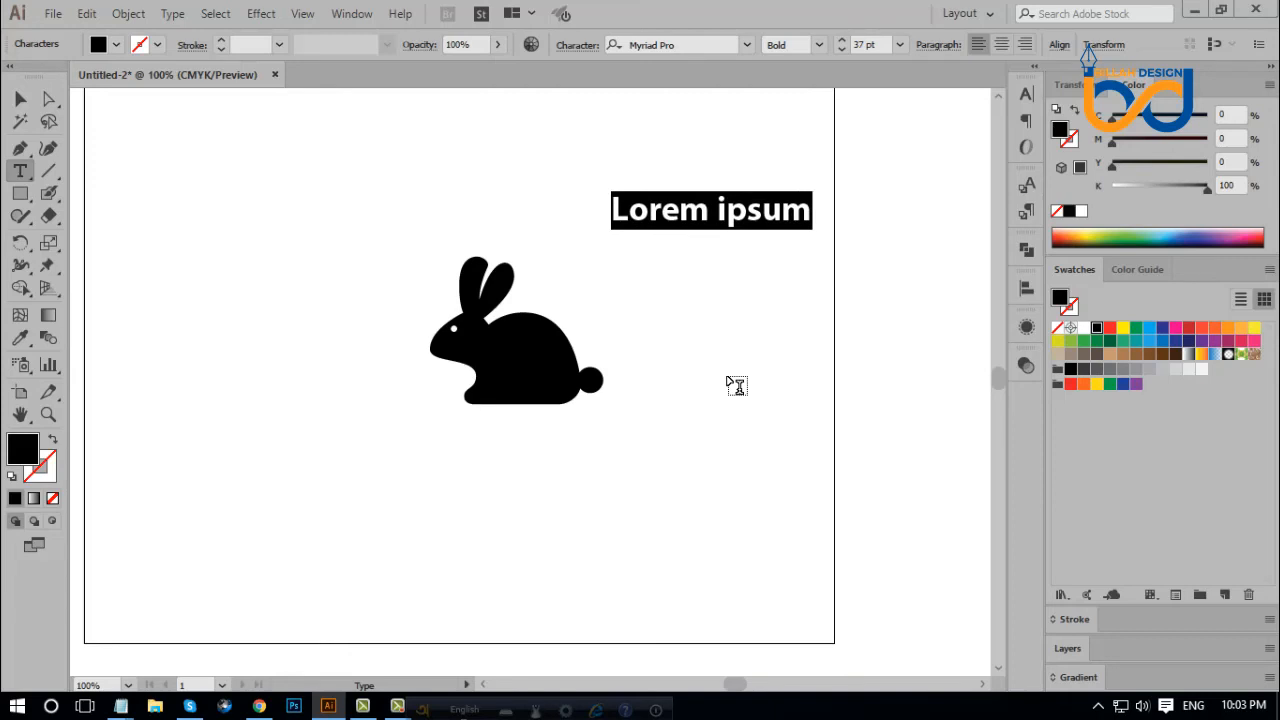
{"action": "type", "text": "r"}
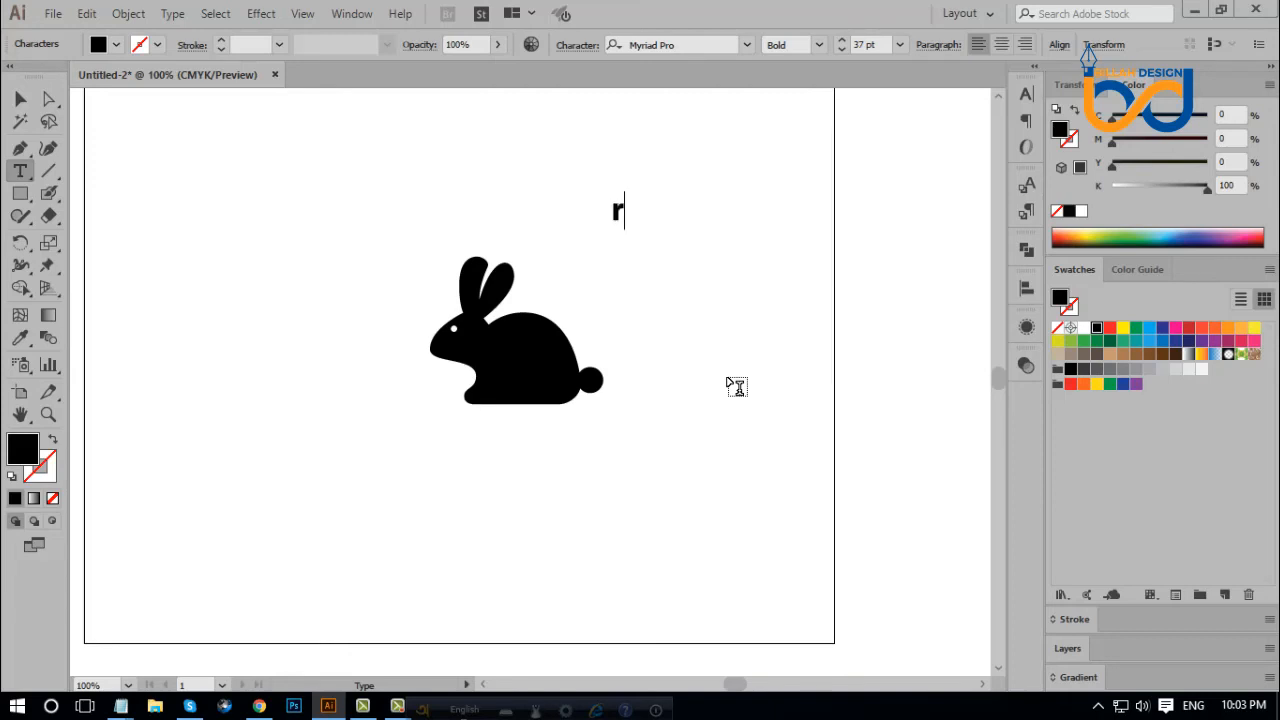
Scale the letter r up to about 125 pt and arrange the rabbit and the letter side by side.
{"action": "left_click", "coordinate": [20, 101]}
{"action": "left_click_drag", "start_coordinate": [629, 193], "coordinate": [677, 146]}
{"action": "left_click_drag", "start_coordinate": [631, 225], "coordinate": [711, 360]}
{"action": "left_click_drag", "start_coordinate": [551, 369], "coordinate": [431, 369]}
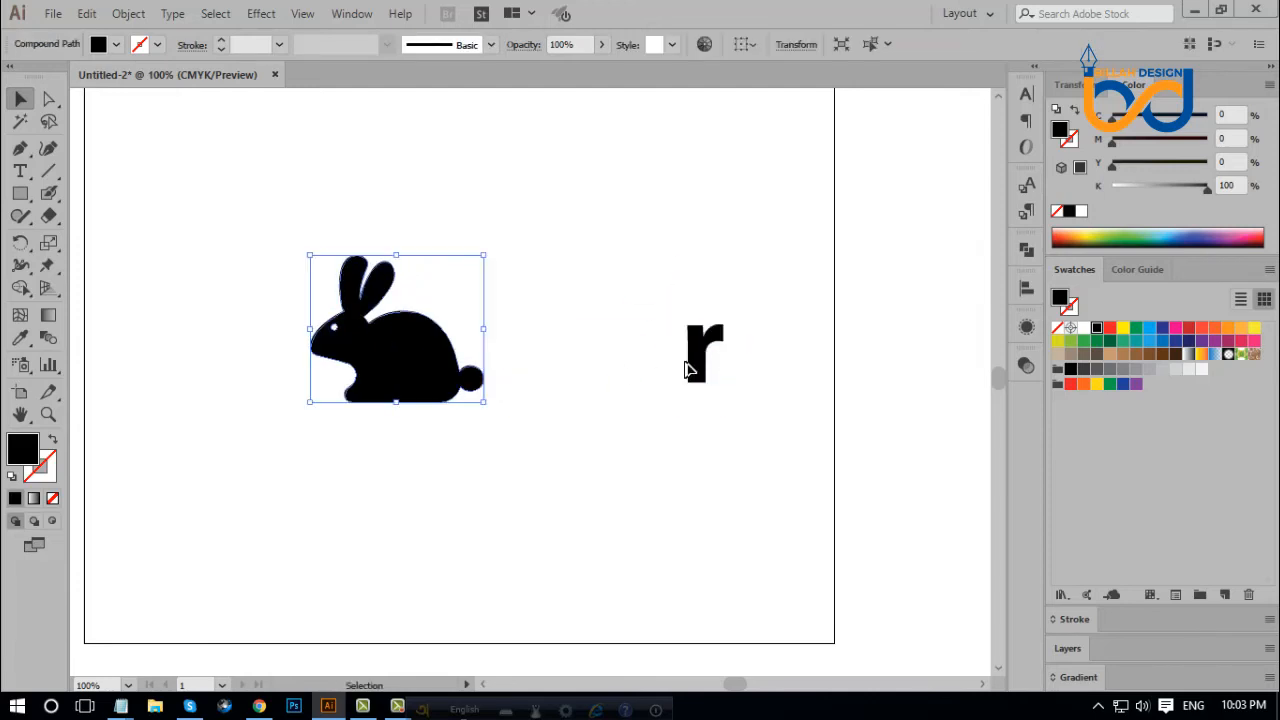
{"action": "left_click_drag", "start_coordinate": [715, 345], "coordinate": [653, 345]}
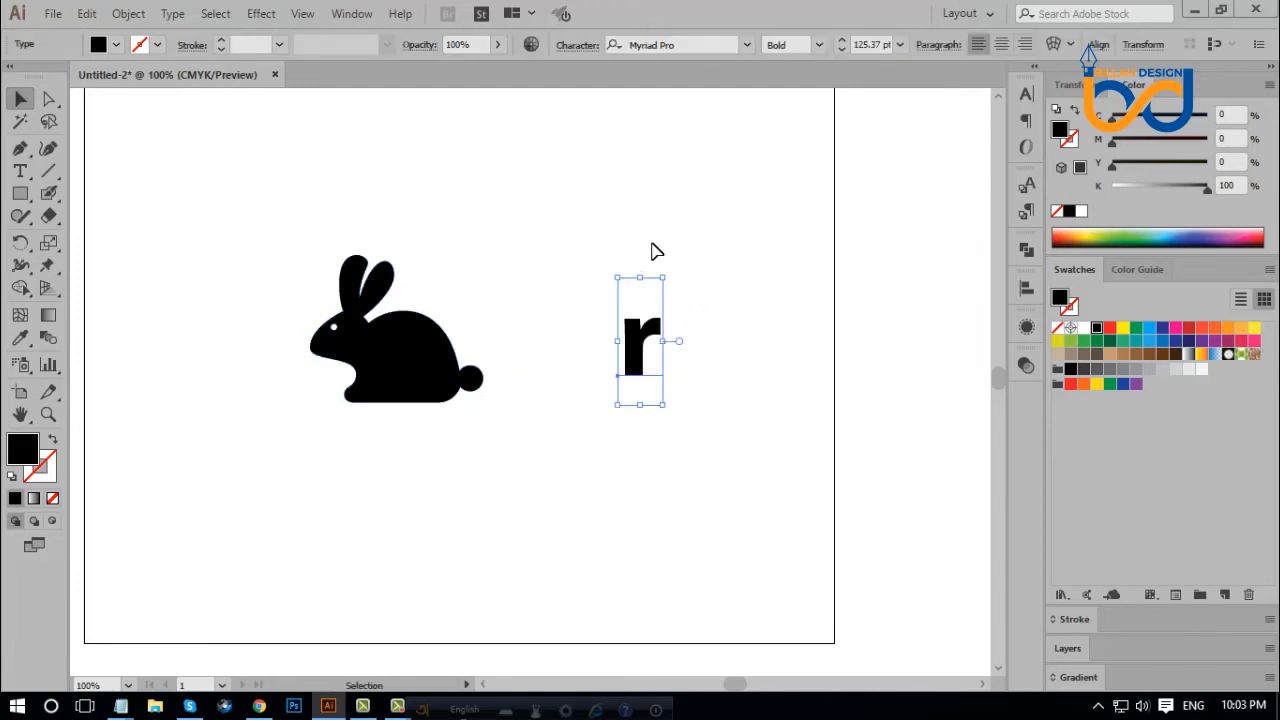
Change the letter r's font to Rockwell Bold.
{"action": "left_click", "coordinate": [687, 44]}
{"action": "type", "text": "roc"}
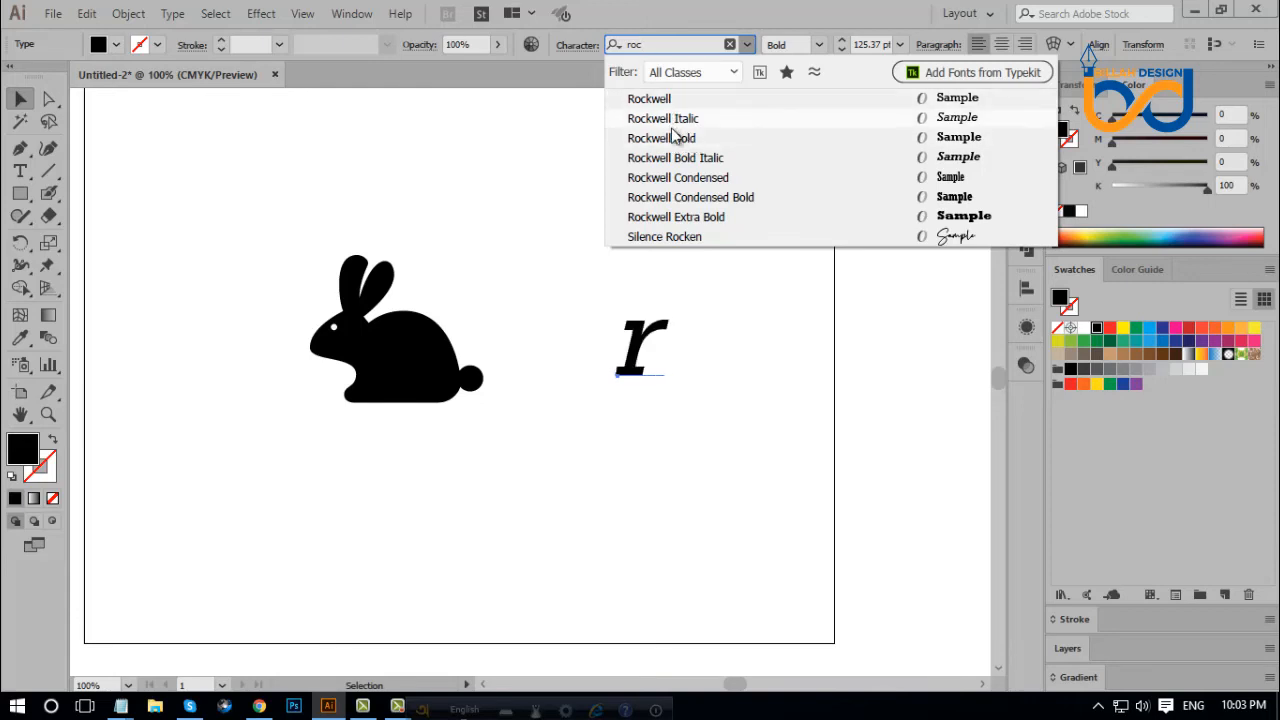
{"action": "left_click", "coordinate": [682, 146]}
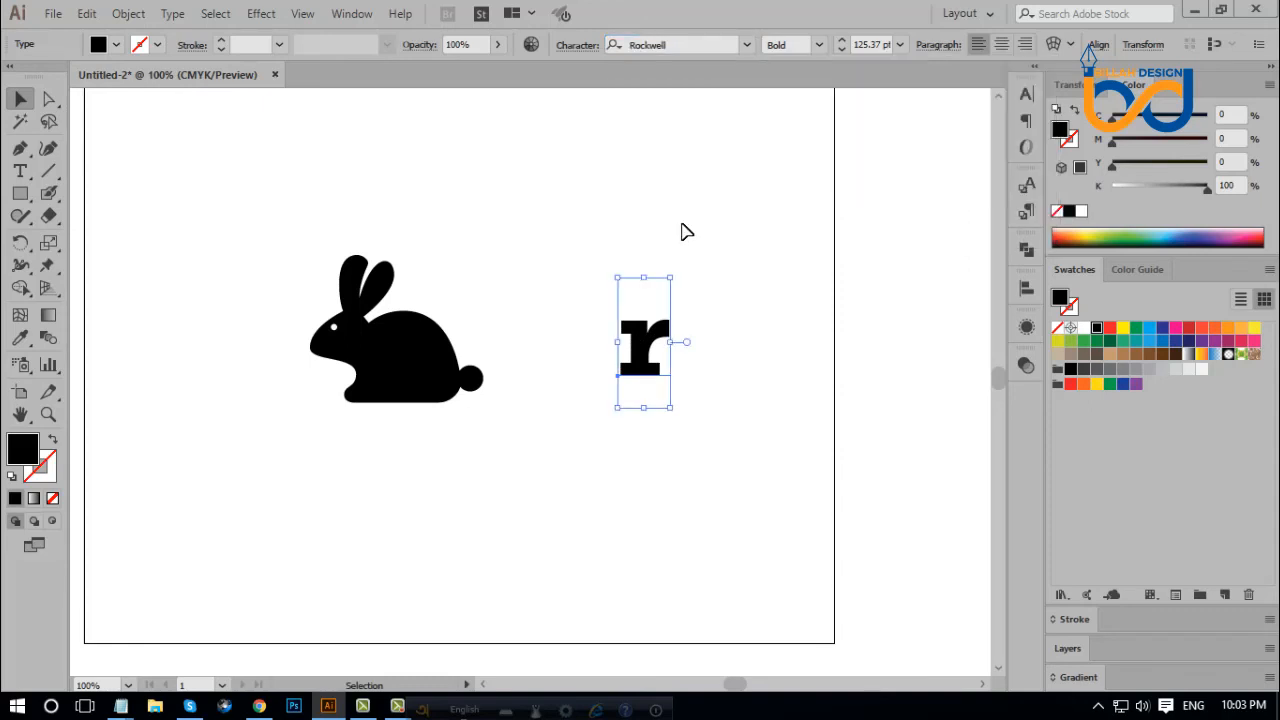
Move the letter r closer to the rabbit and convert it to outlines.
{"action": "left_click_drag", "start_coordinate": [668, 343], "coordinate": [630, 343]}
{"action": "right_click", "coordinate": [654, 312]}
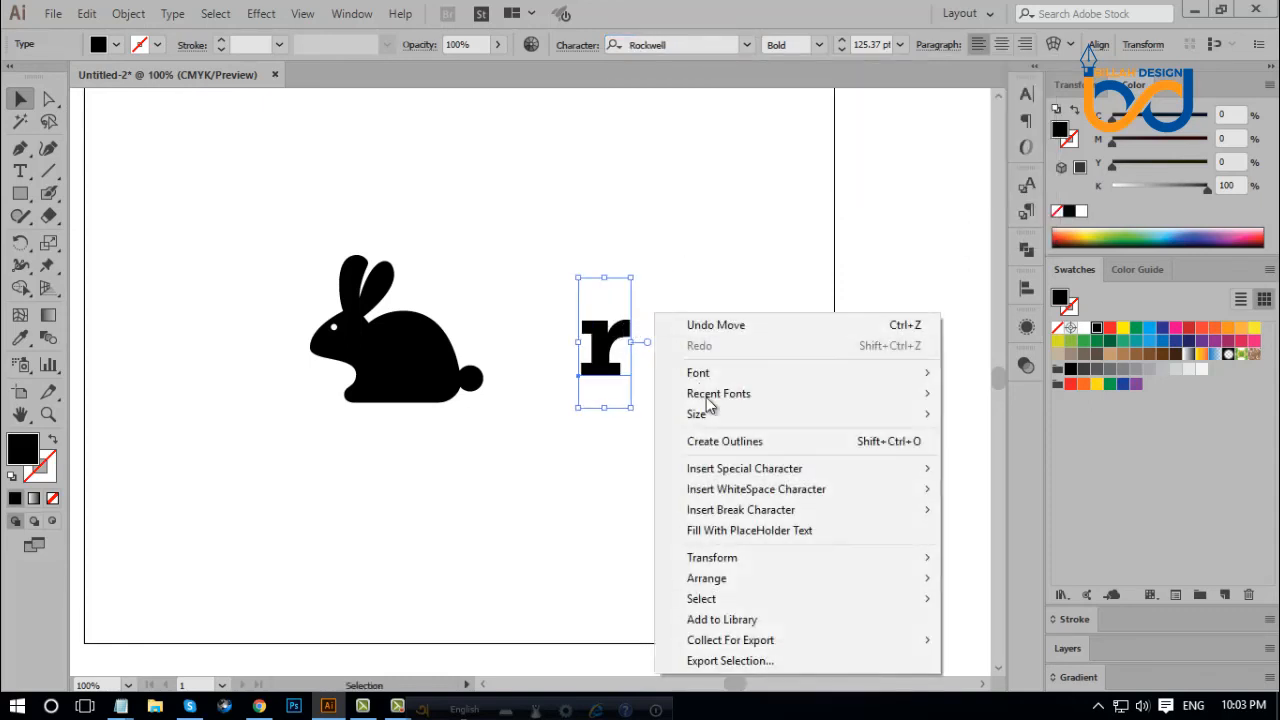
{"action": "left_click", "coordinate": [731, 447]}
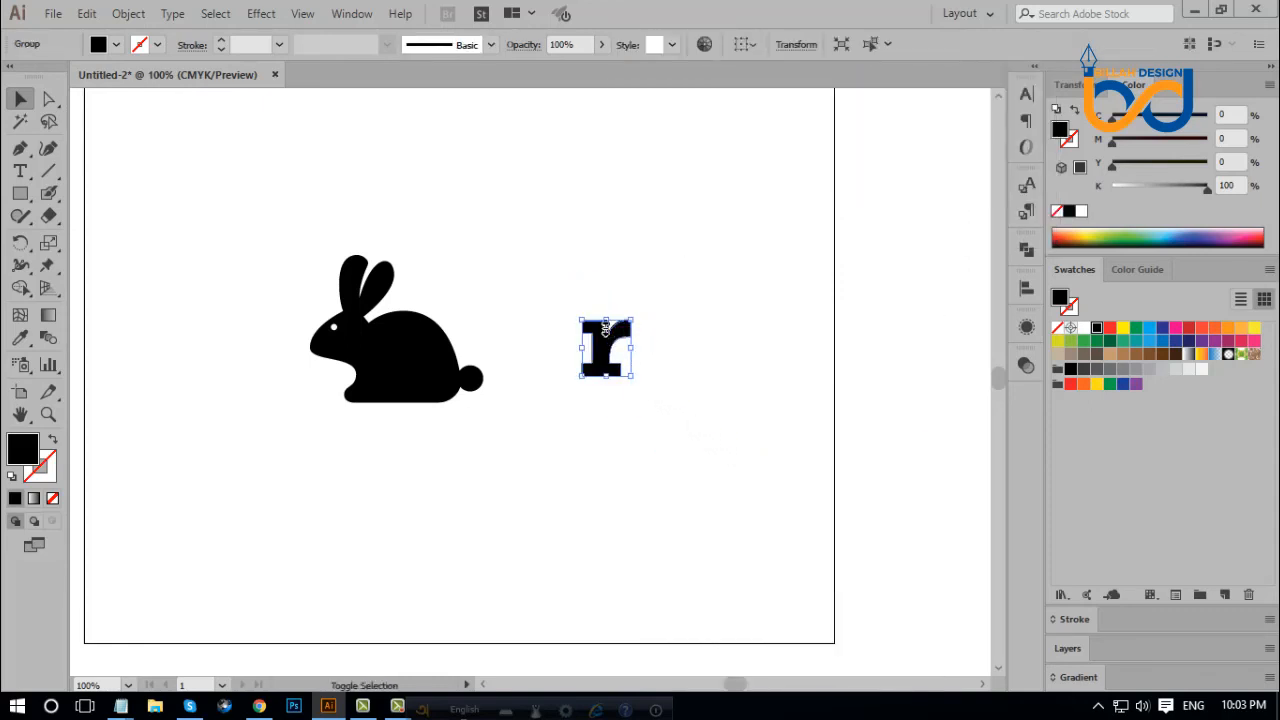
Enlarge the outlined r to about twice its size from its centre and fill it with red (M 100, Y 100).
{"action": "left_click_drag", "start_coordinate": [606, 316], "coordinate": [606, 290]}
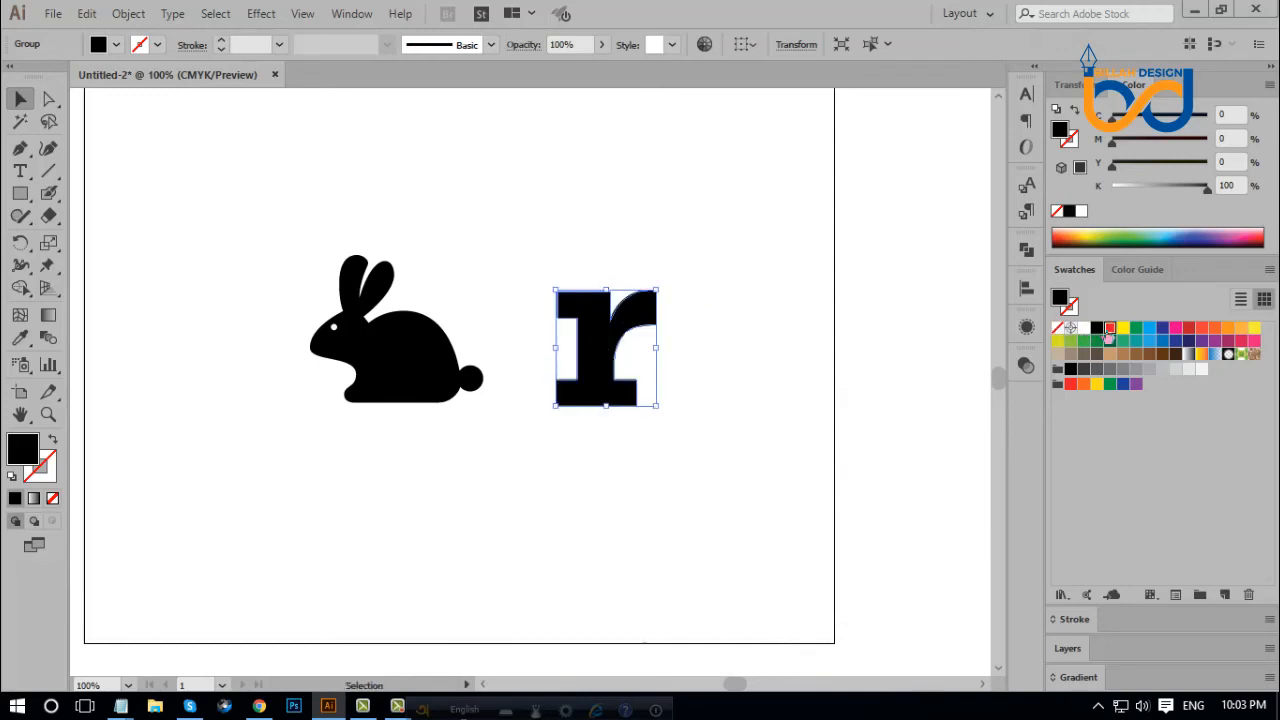
{"action": "left_click", "coordinate": [1109, 330]}
{"action": "left_click", "coordinate": [770, 339]}
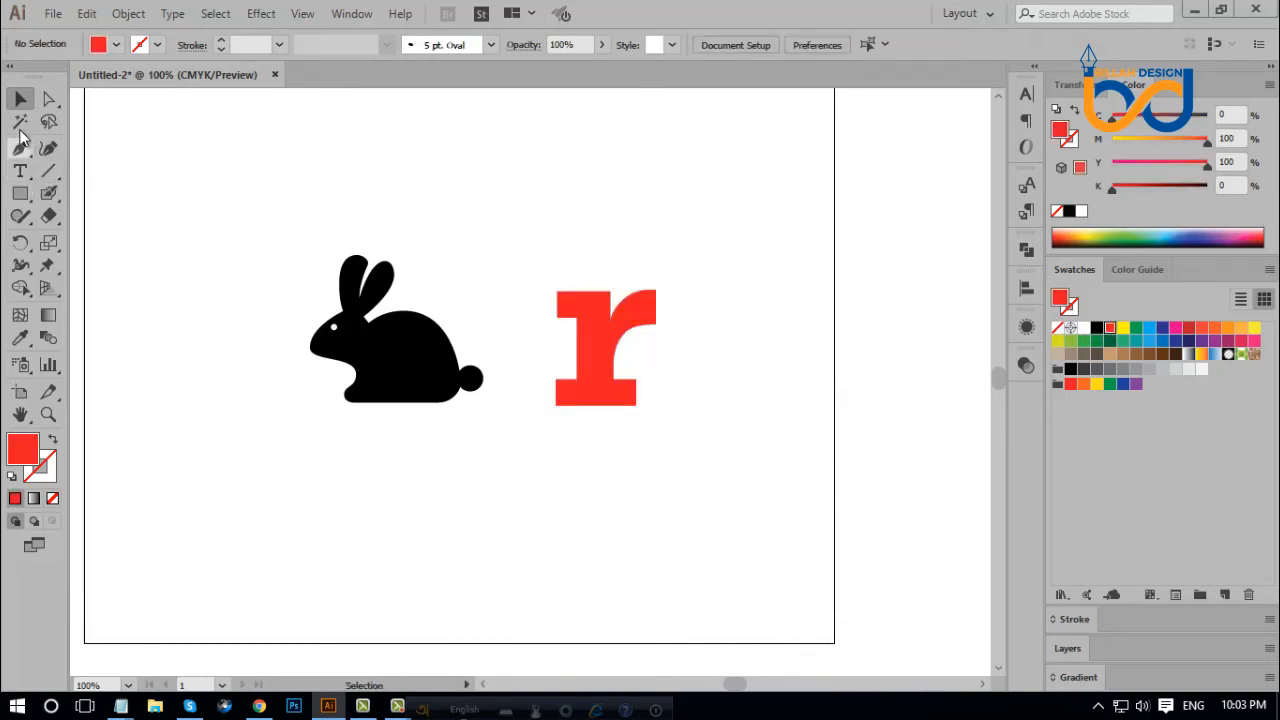
Draw a rectangle over the r's bottom serif and cut the serif off with the Pathfinder's Minus Front.
{"action": "left_click", "coordinate": [20, 193]}
{"action": "left_click_drag", "start_coordinate": [523, 446], "coordinate": [668, 376]}
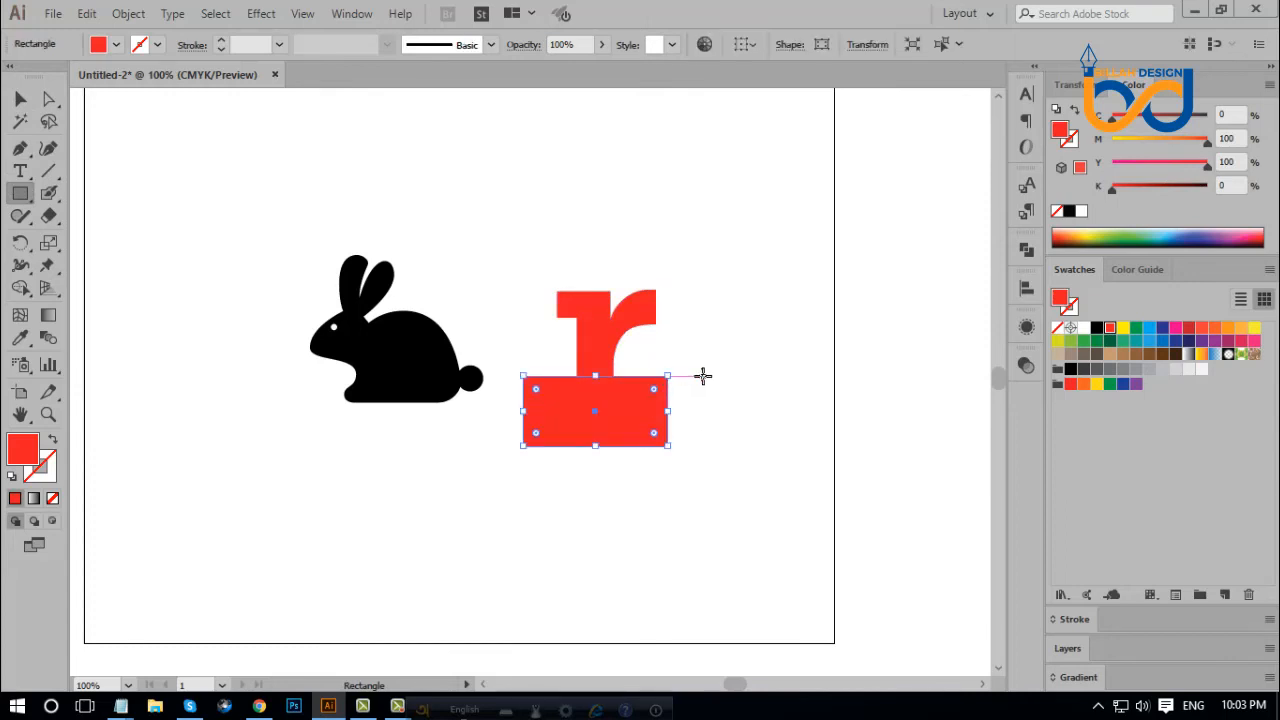
{"action": "left_click", "coordinate": [21, 100]}
{"action": "left_click_drag", "start_coordinate": [695, 315], "coordinate": [628, 452]}
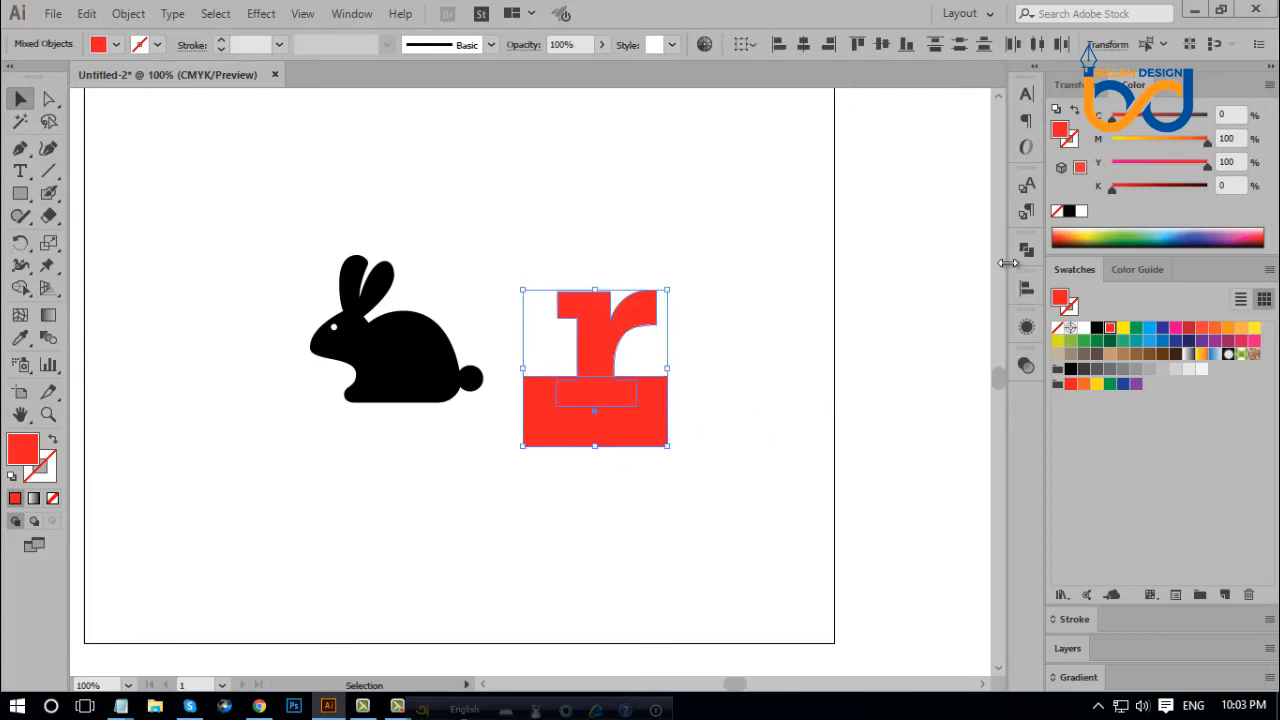
{"action": "left_click", "coordinate": [1022, 250]}
{"action": "left_click", "coordinate": [853, 288]}
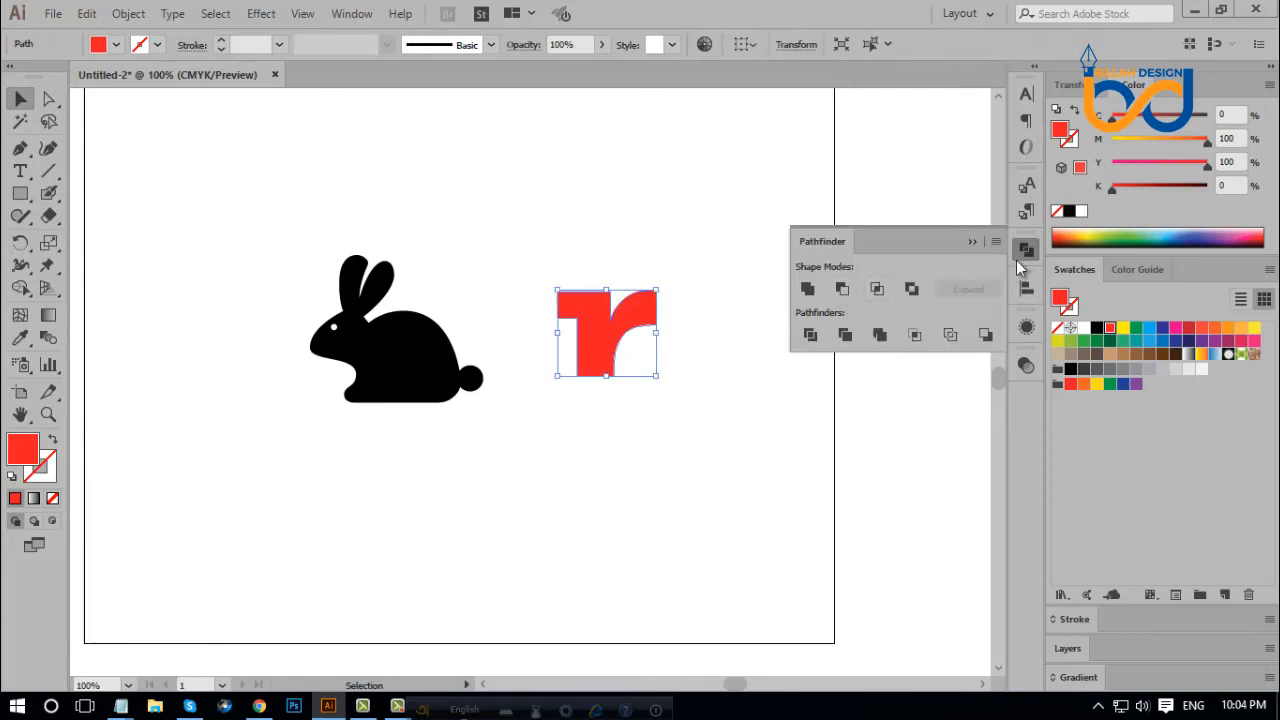
{"action": "left_click", "coordinate": [780, 414]}
Move the red r onto the lower part of the rabbit's body and scale it down a little.
{"action": "left_click_drag", "start_coordinate": [603, 449], "coordinate": [738, 419]}
{"action": "left_click_drag", "start_coordinate": [742, 318], "coordinate": [556, 452]}
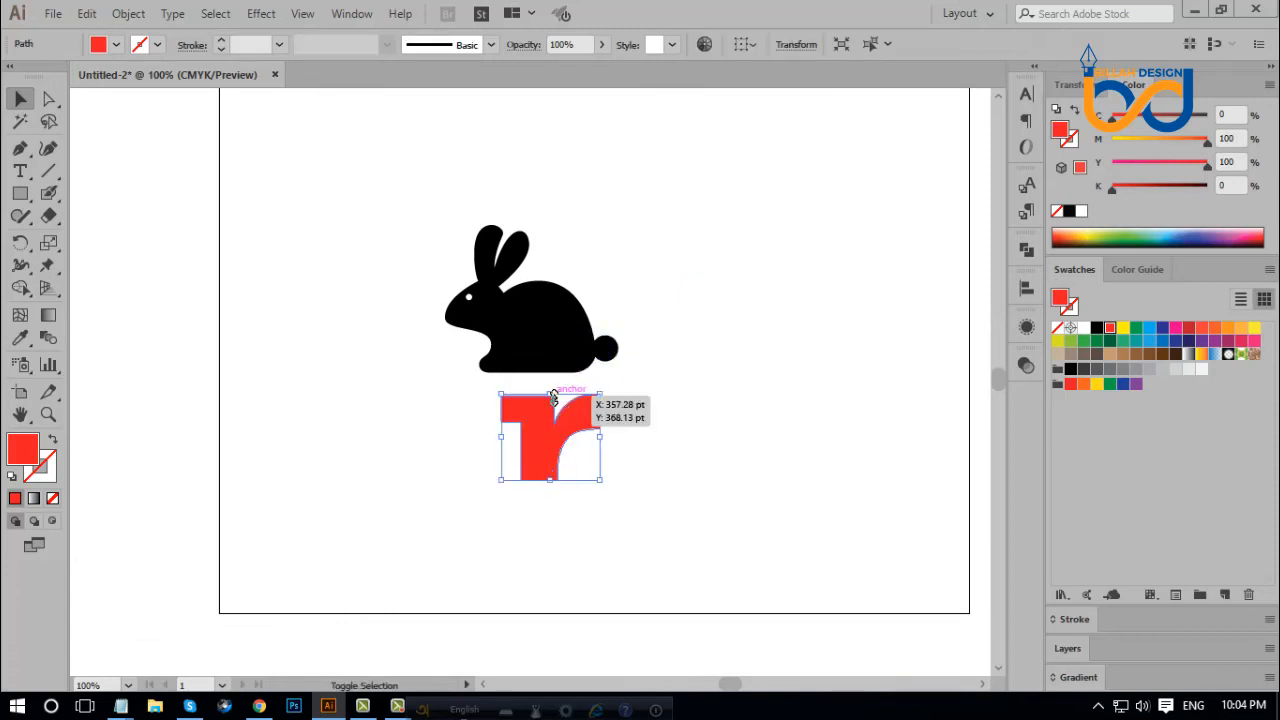
{"action": "left_click_drag", "start_coordinate": [554, 396], "coordinate": [534, 370]}
{"action": "left_click", "coordinate": [601, 507]}
{"action": "left_click", "coordinate": [656, 488]}
Shrink the red r slightly about its centre so its stem extends only a little below the rabbit's body.
{"action": "key", "text": "ctrl+plus"}
{"action": "key", "text": "ctrl+plus"}
{"action": "key", "text": "ctrl+plus"}
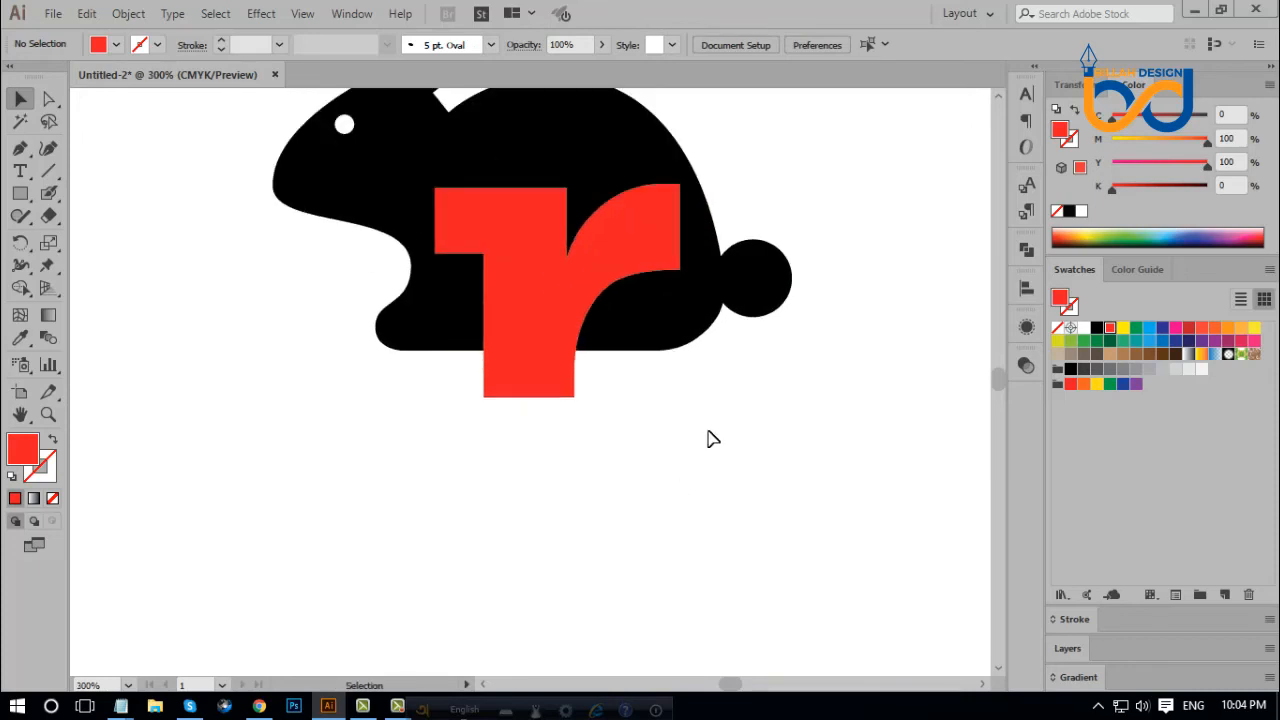
{"action": "left_click_drag", "start_coordinate": [689, 394], "coordinate": [740, 531]}
{"action": "left_click", "coordinate": [634, 400]}
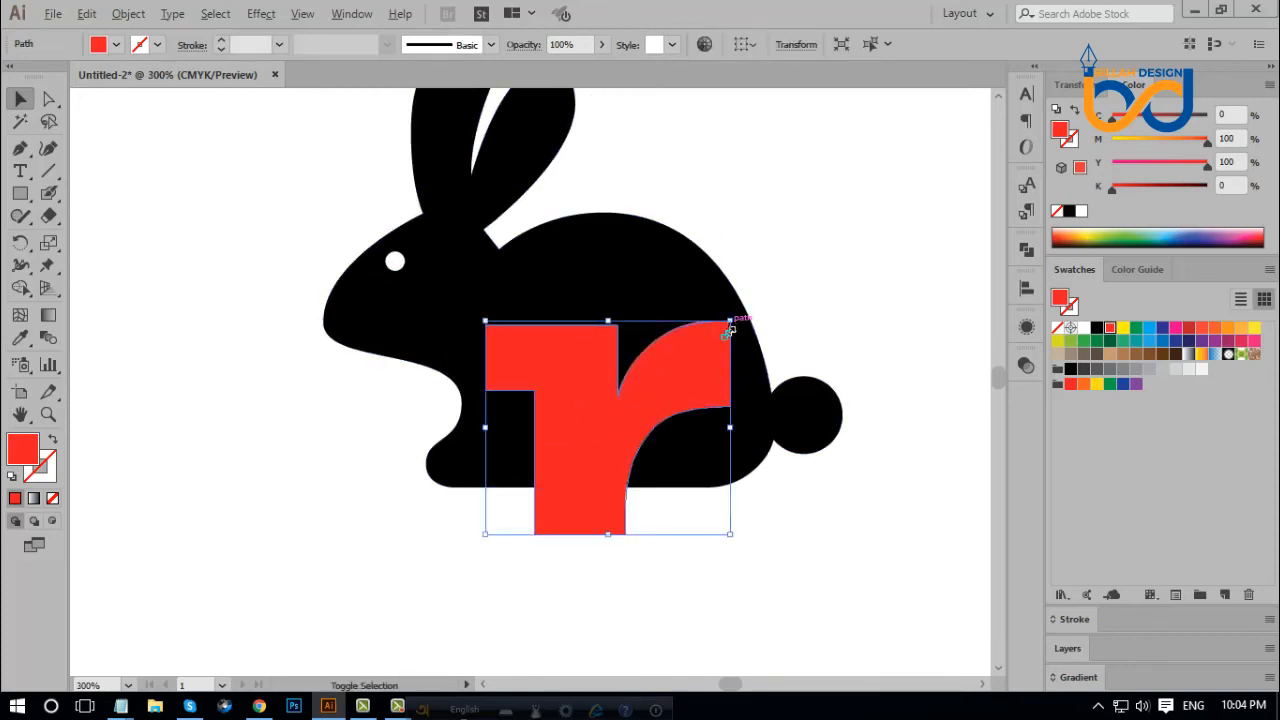
{"action": "left_click_drag", "start_coordinate": [729, 322], "coordinate": [712, 329]}
{"action": "left_click", "coordinate": [780, 549]}
Fill the letter r with white.
{"action": "mouse_move", "coordinate": [680, 425]}
{"action": "left_mouse_down"}
{"action": "mouse_move", "coordinate": [680, 440]}
{"action": "mouse_move", "coordinate": [680, 426]}
{"action": "left_mouse_up"}
{"action": "left_click", "coordinate": [1083, 328]}
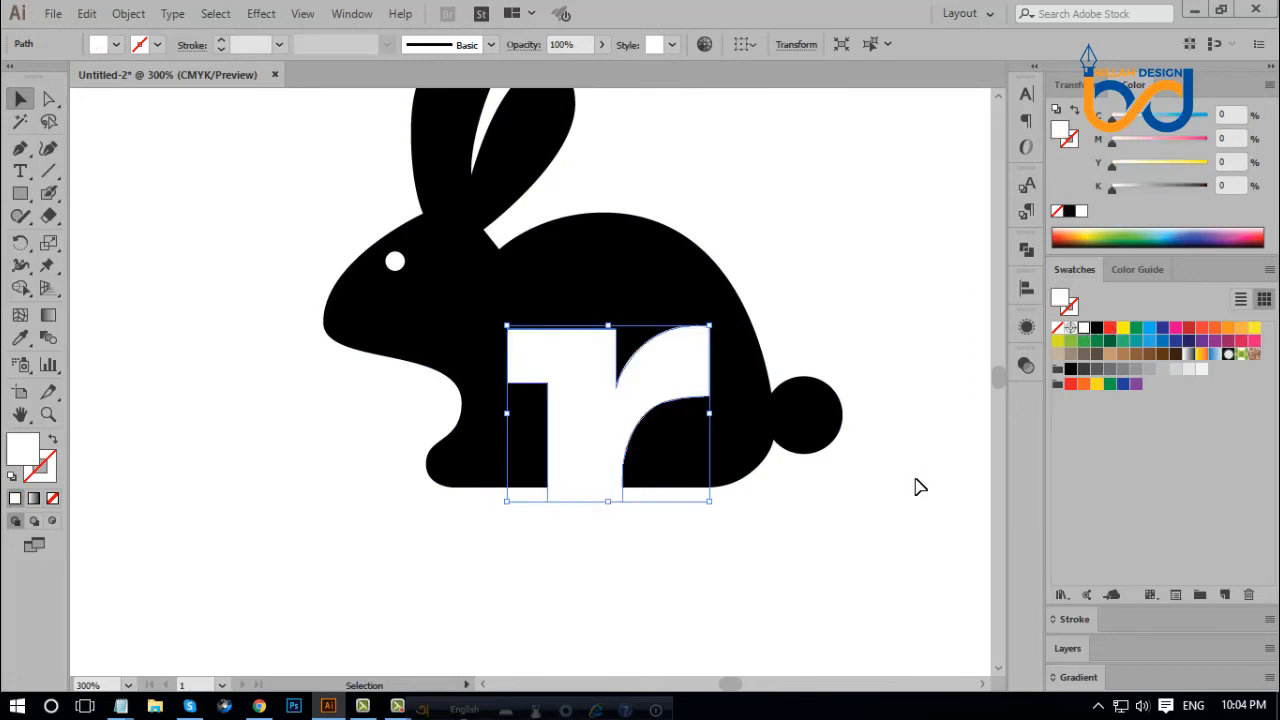
{"action": "left_click", "coordinate": [777, 549]}
Shrink the white r a bit more about its centre and raise it so it sits entirely inside the rabbit's body.
{"action": "scroll", "coordinate": [650, 420], "scroll_direction": "down", "scroll_amount": 1}
{"action": "left_click", "coordinate": [614, 392]}
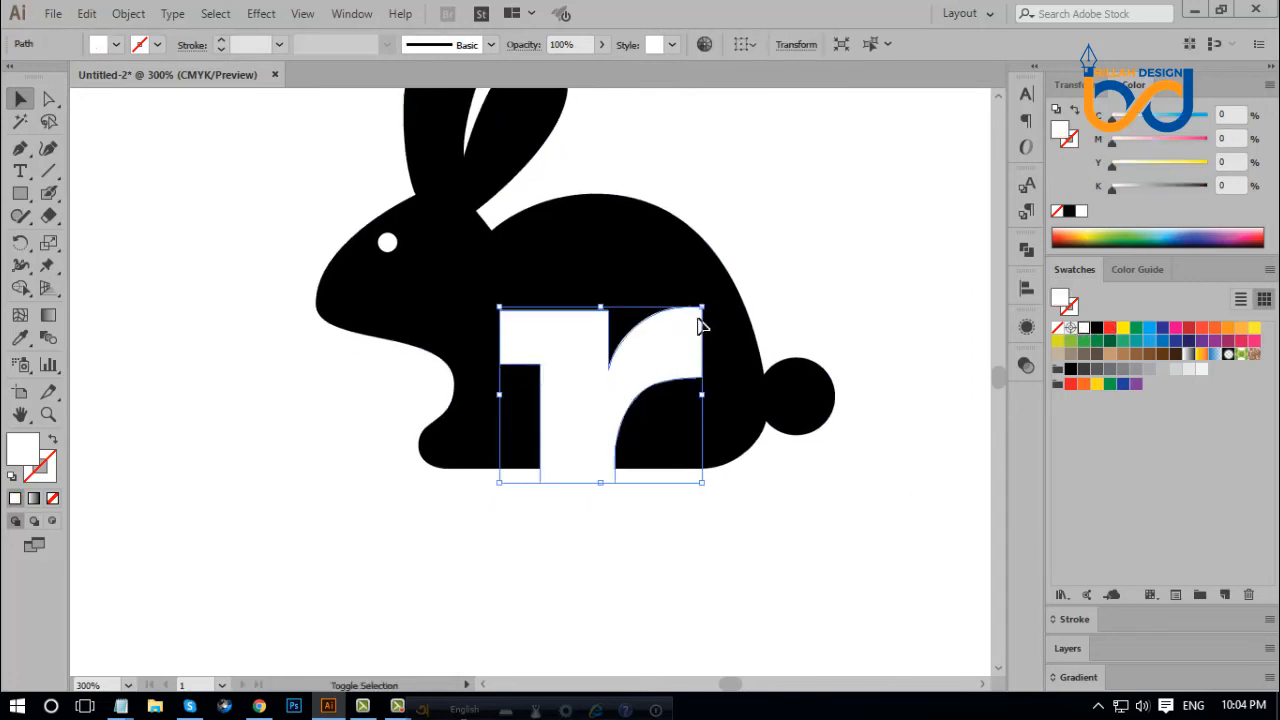
{"action": "left_click_drag", "start_coordinate": [702, 307], "coordinate": [690, 317]}
{"action": "left_click", "coordinate": [736, 535]}
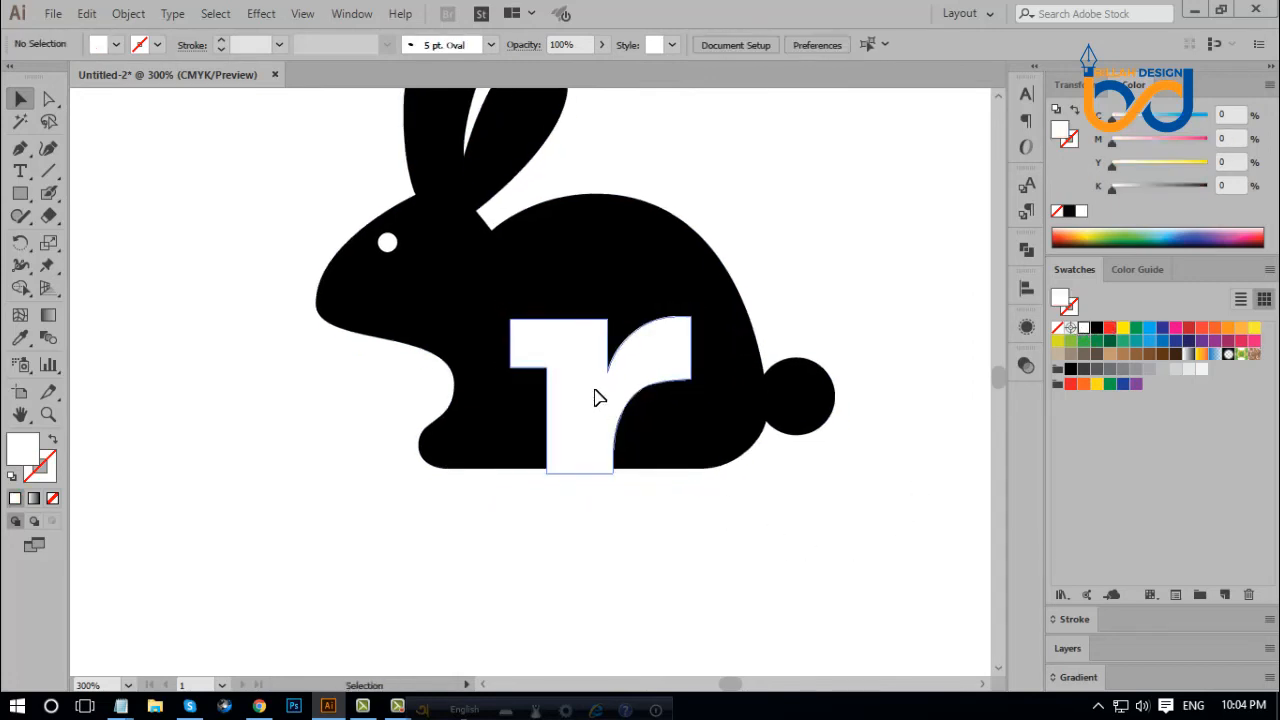
{"action": "left_click_drag", "start_coordinate": [594, 394], "coordinate": [594, 358]}
{"action": "left_click", "coordinate": [698, 546]}
{"action": "left_click_drag", "start_coordinate": [698, 542], "coordinate": [698, 519]}
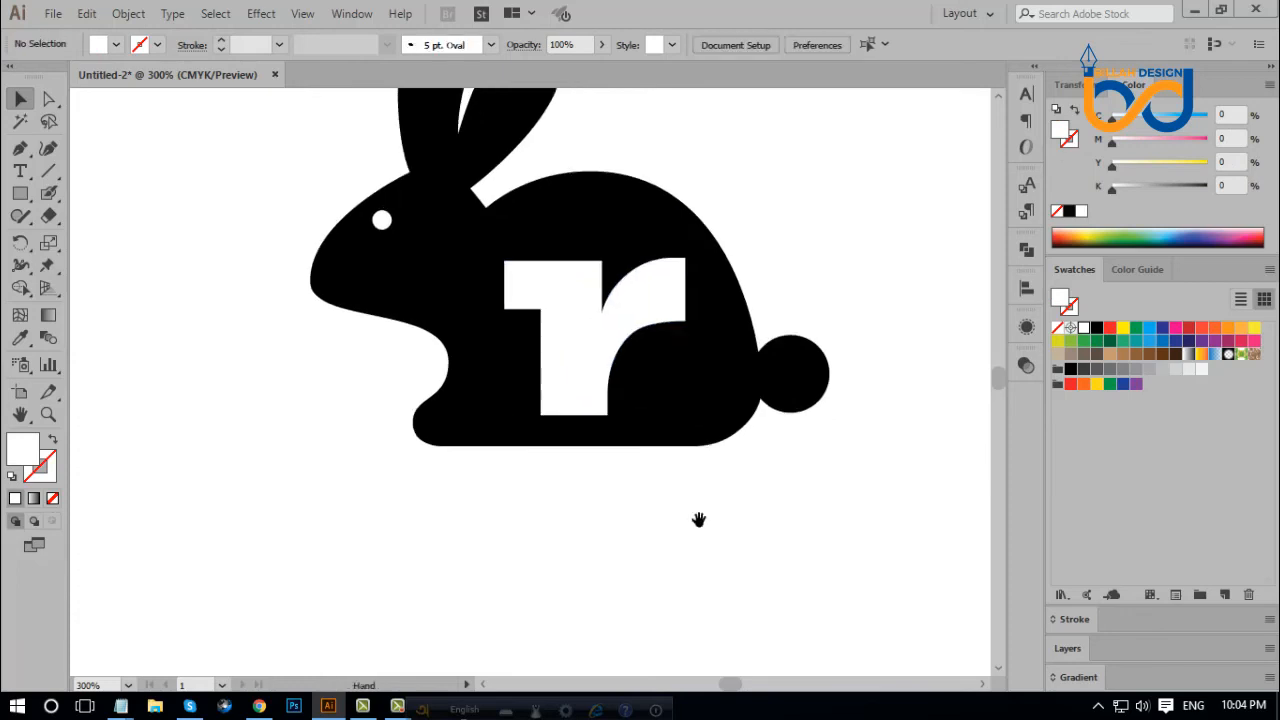
{"action": "key", "text": "ctrl+minus"}
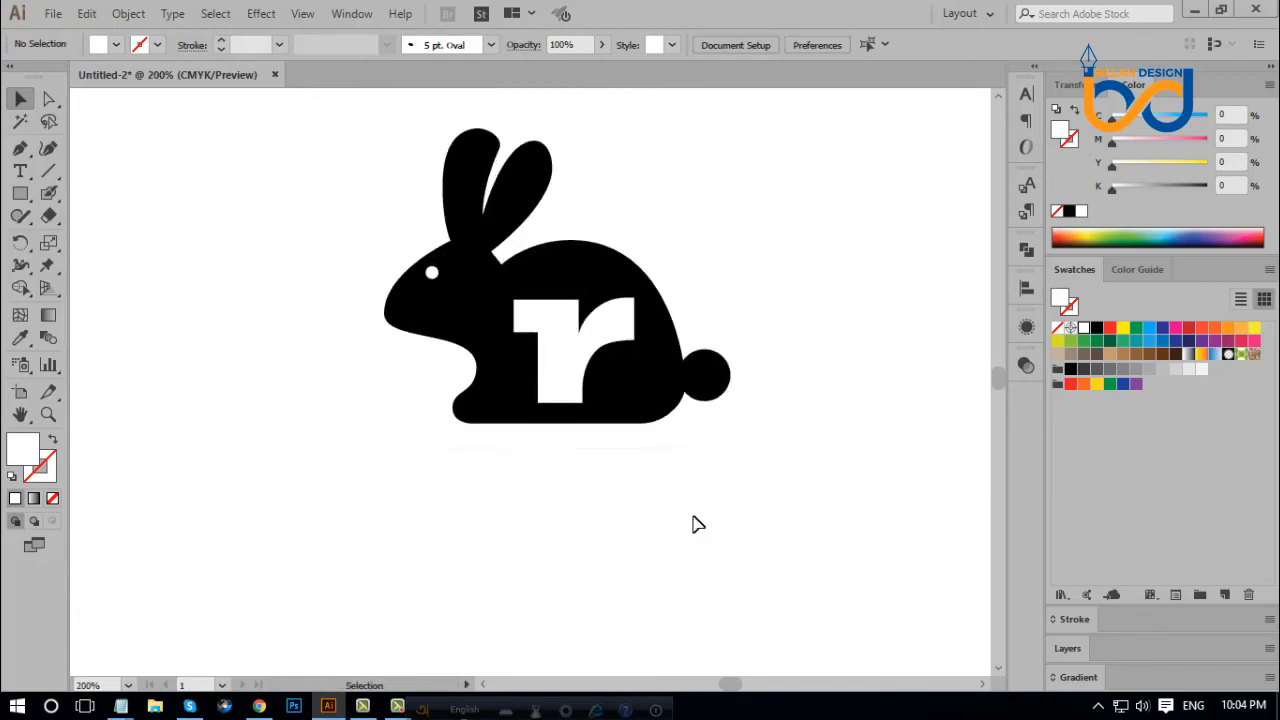
Stretch the bottom edge of the r's stem down past the rabbit's base with Direct Selection.
{"action": "left_click", "coordinate": [48, 99]}
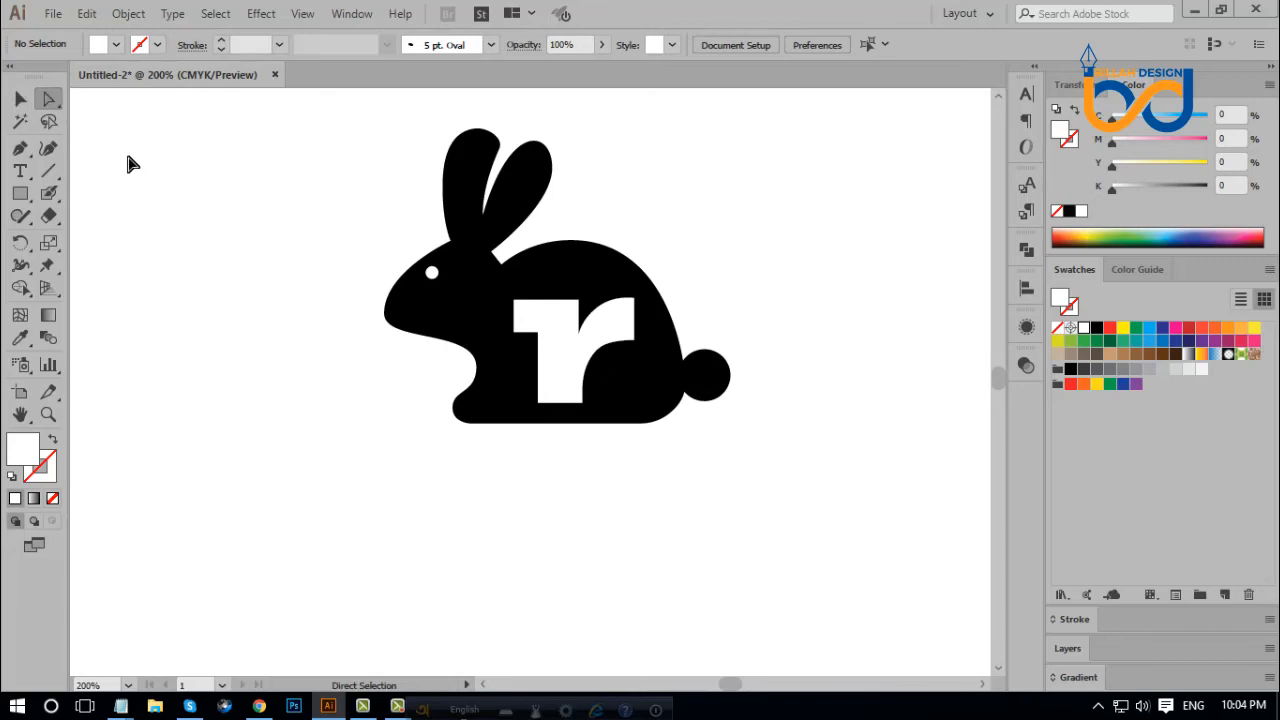
{"action": "left_click", "coordinate": [562, 409]}
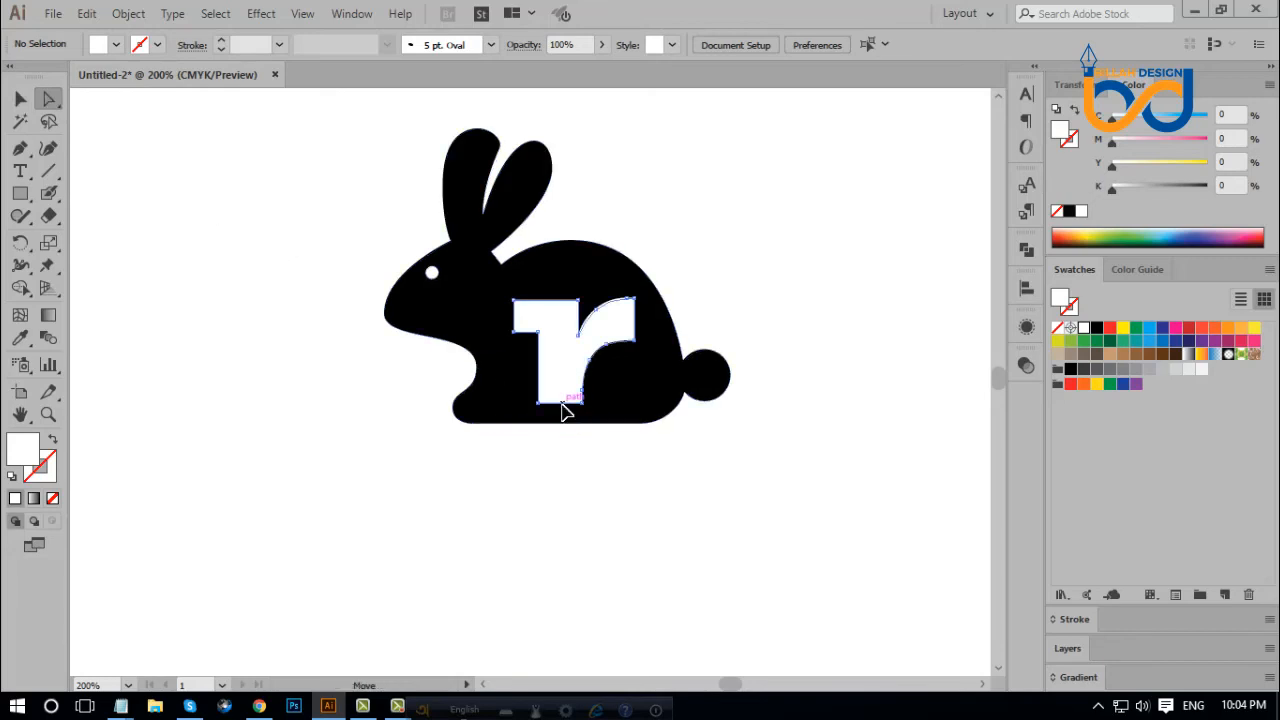
{"action": "left_click_drag", "start_coordinate": [562, 409], "coordinate": [568, 458]}
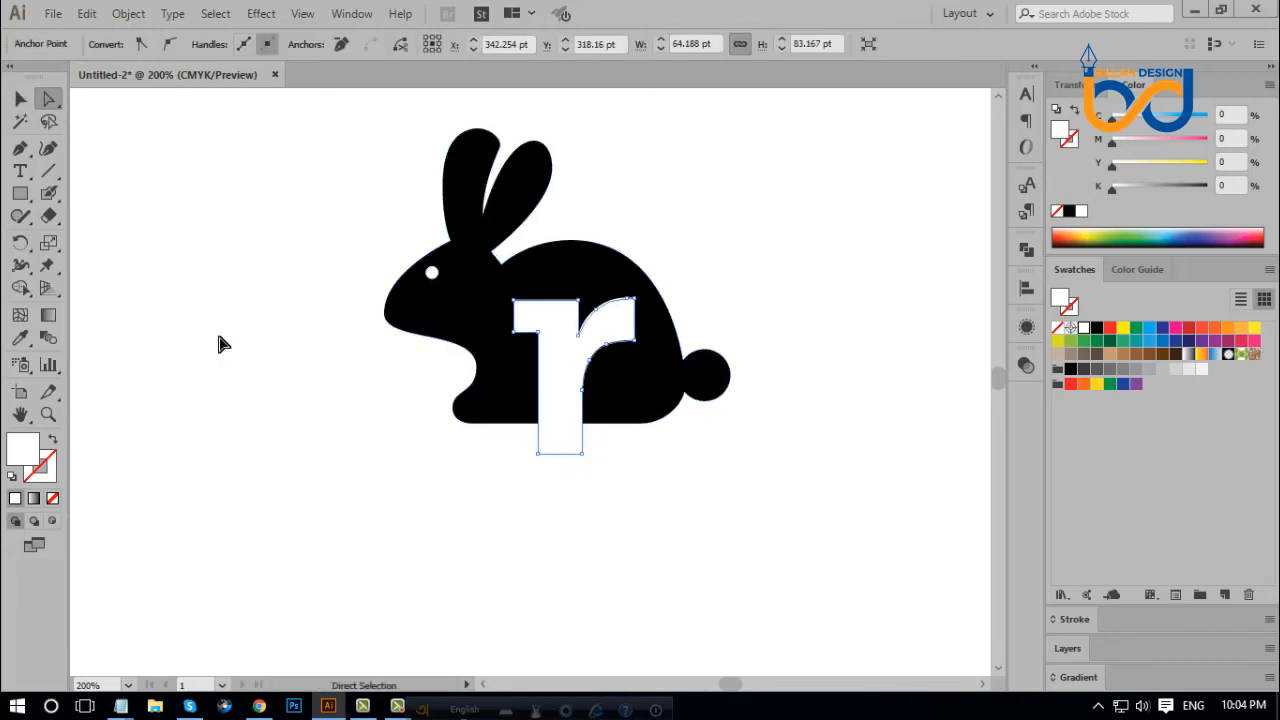
{"action": "left_click", "coordinate": [706, 514]}
Nudge the white r slightly upward within the rabbit's body and deselect it.
{"action": "key", "text": "v"}
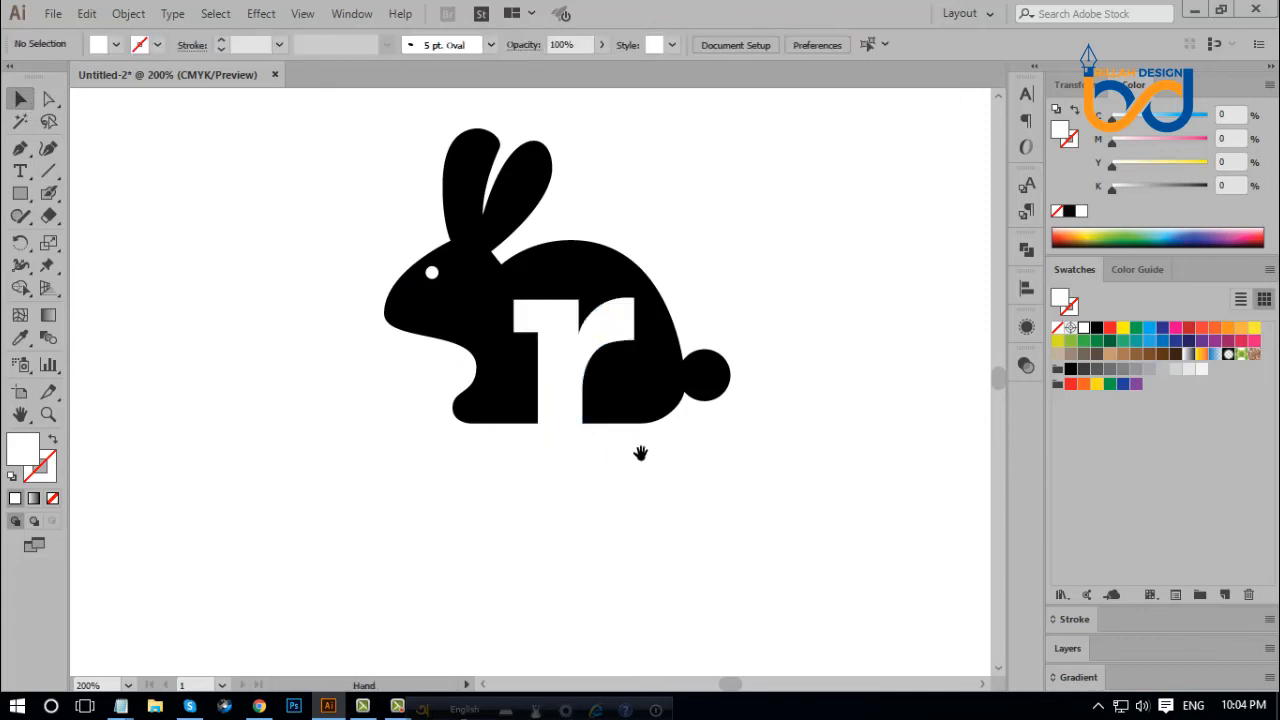
{"action": "left_click", "coordinate": [618, 415]}
{"action": "left_click", "coordinate": [750, 489]}
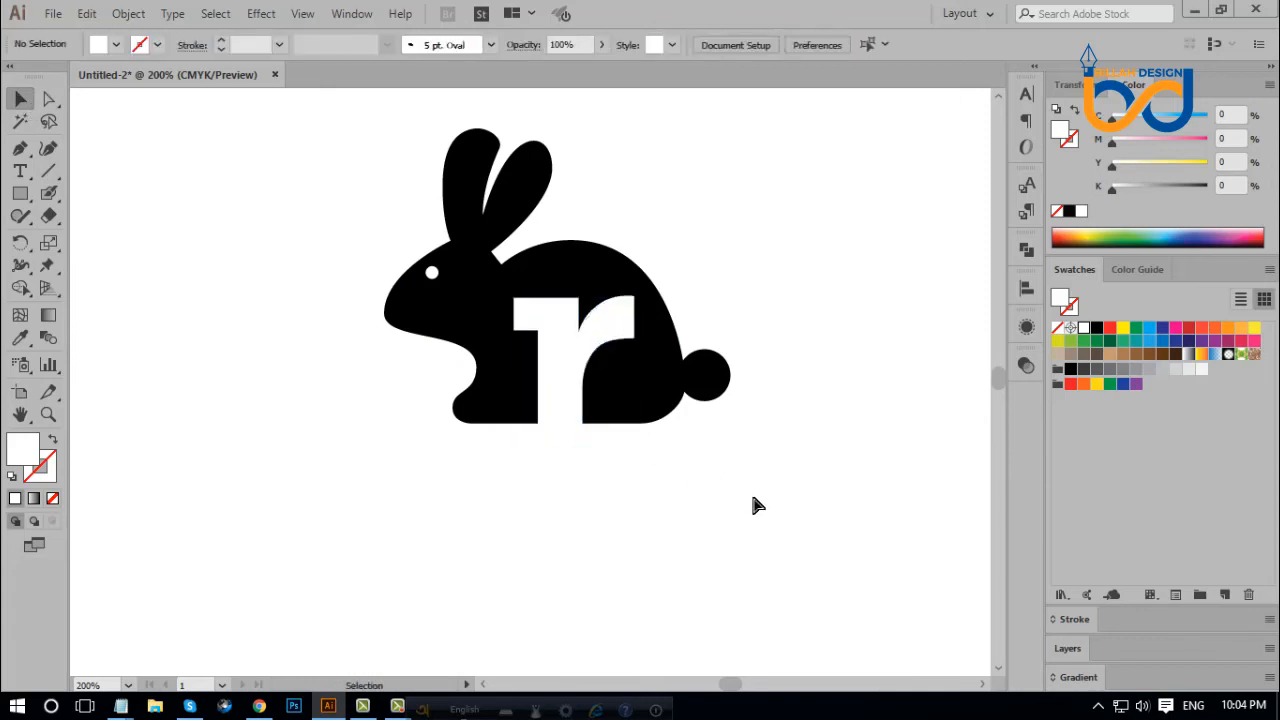
{"action": "key", "text": "a"}
{"action": "key", "text": "ctrl+minus"}
{"action": "key", "text": "ctrl+plus"}
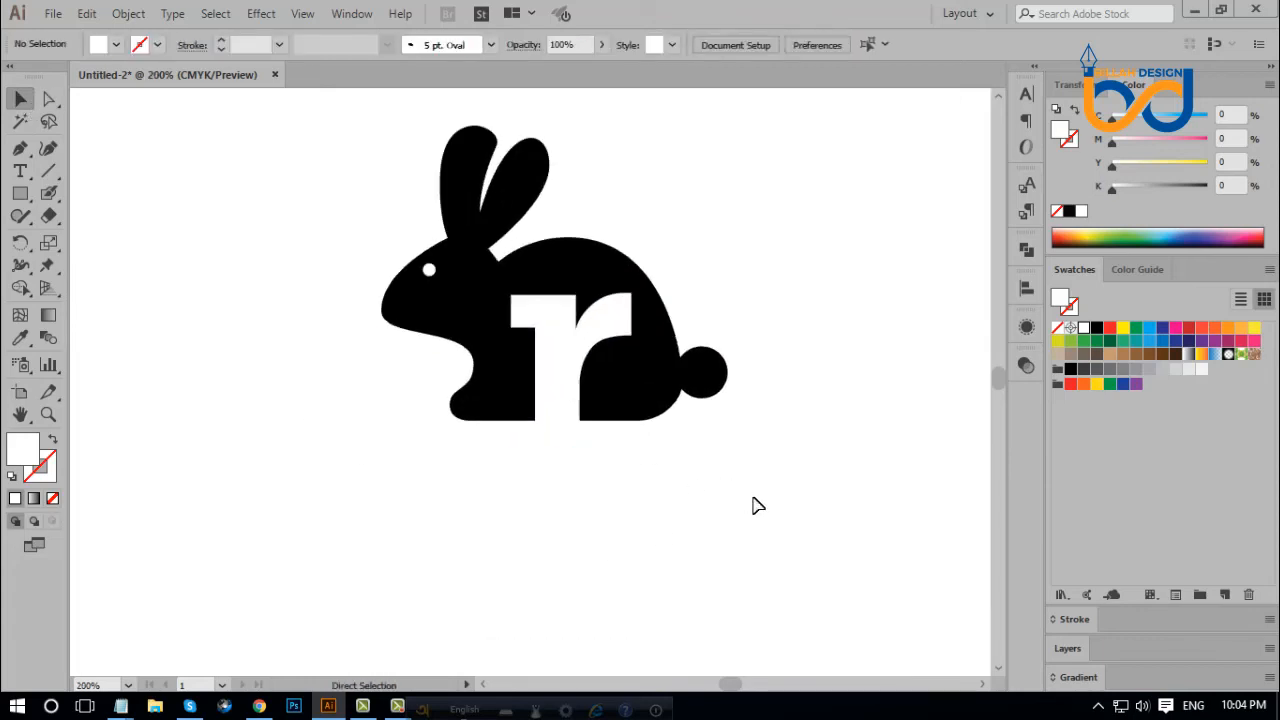
Round the lower-left corner of the white r's upper serif to a radius of about 8.45 pt with Direct Selection.
{"action": "left_click_drag", "start_coordinate": [729, 478], "coordinate": [737, 514]}
{"action": "left_click", "coordinate": [583, 388]}
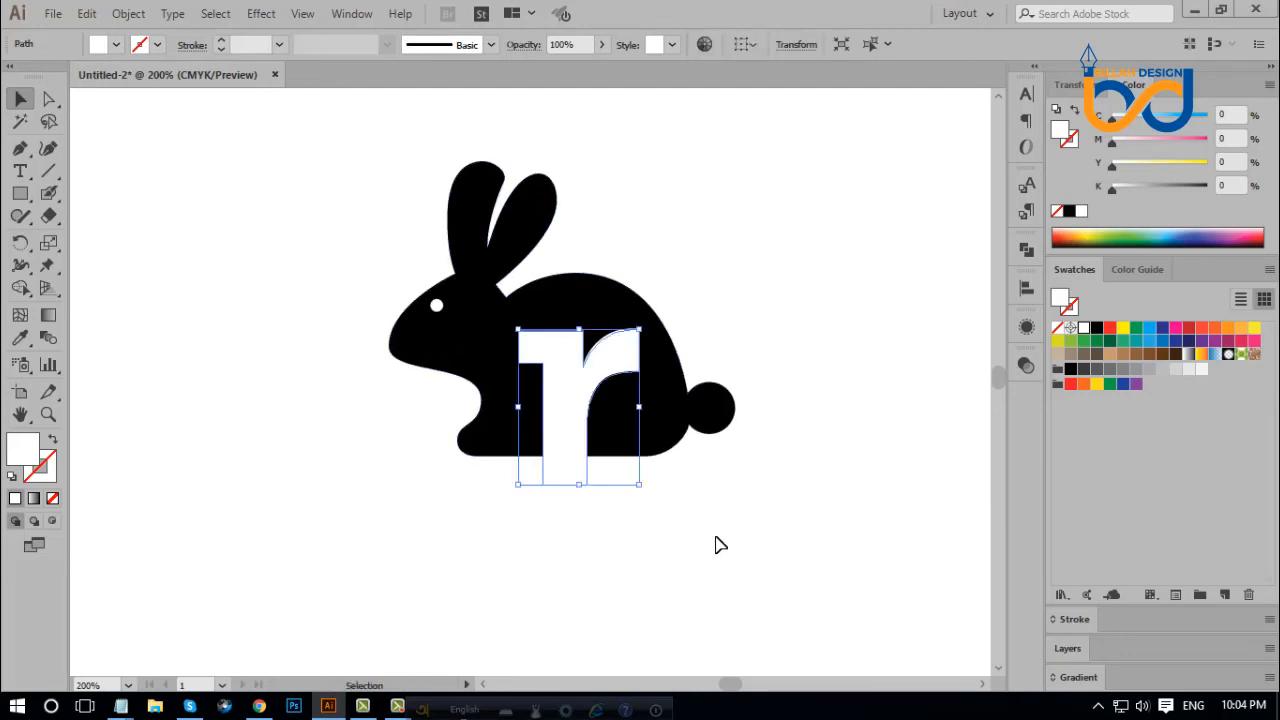
{"action": "left_click", "coordinate": [717, 546]}
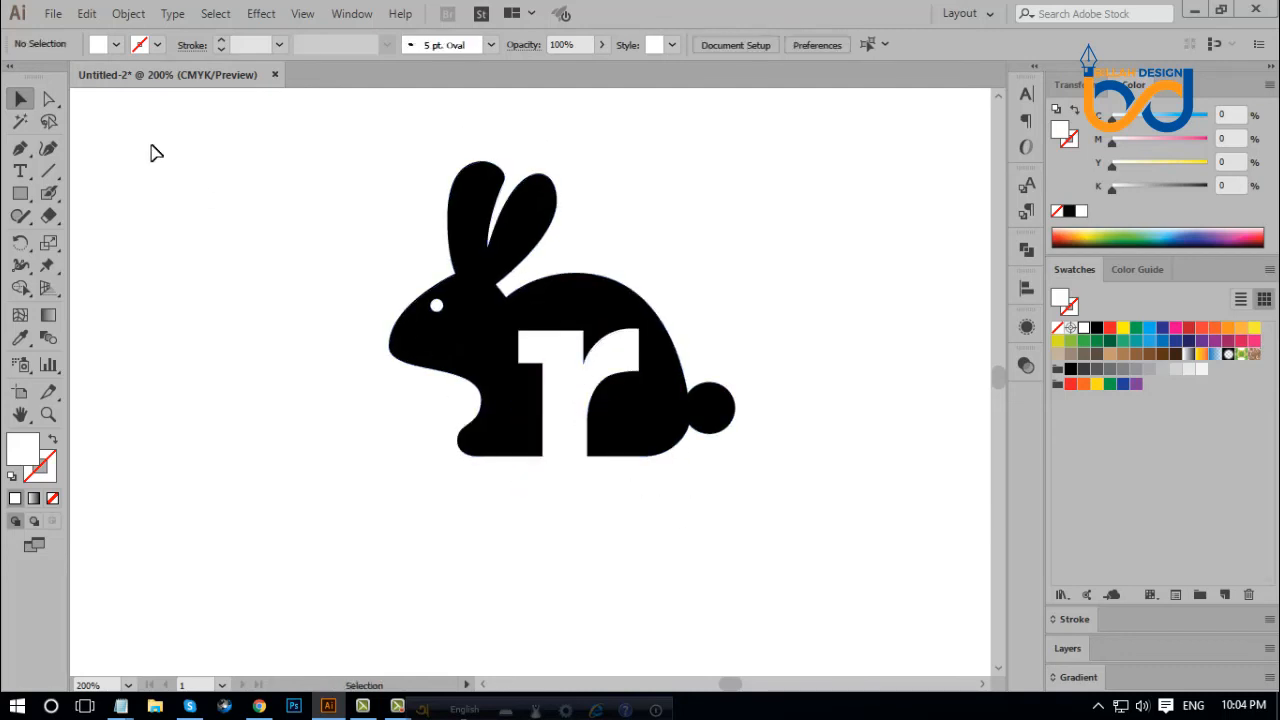
{"action": "left_click", "coordinate": [52, 101]}
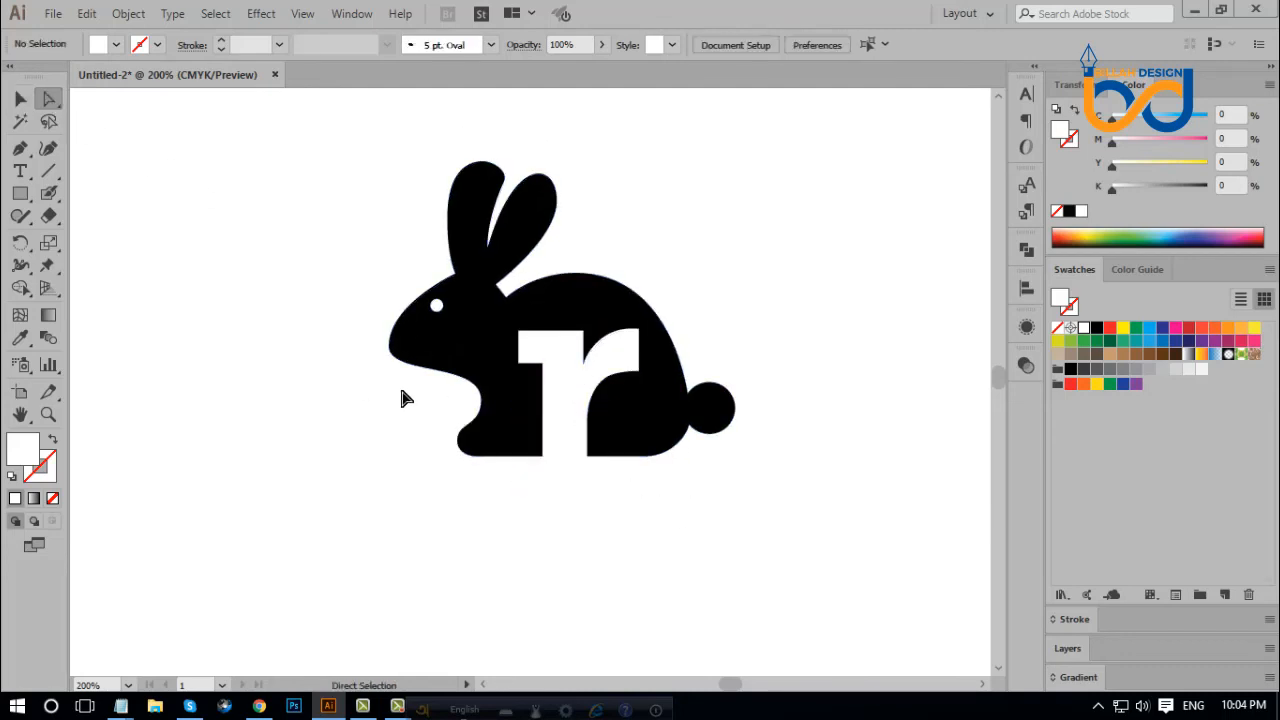
{"action": "left_click", "coordinate": [518, 364]}
{"action": "left_click_drag", "start_coordinate": [532, 351], "coordinate": [532, 351]}
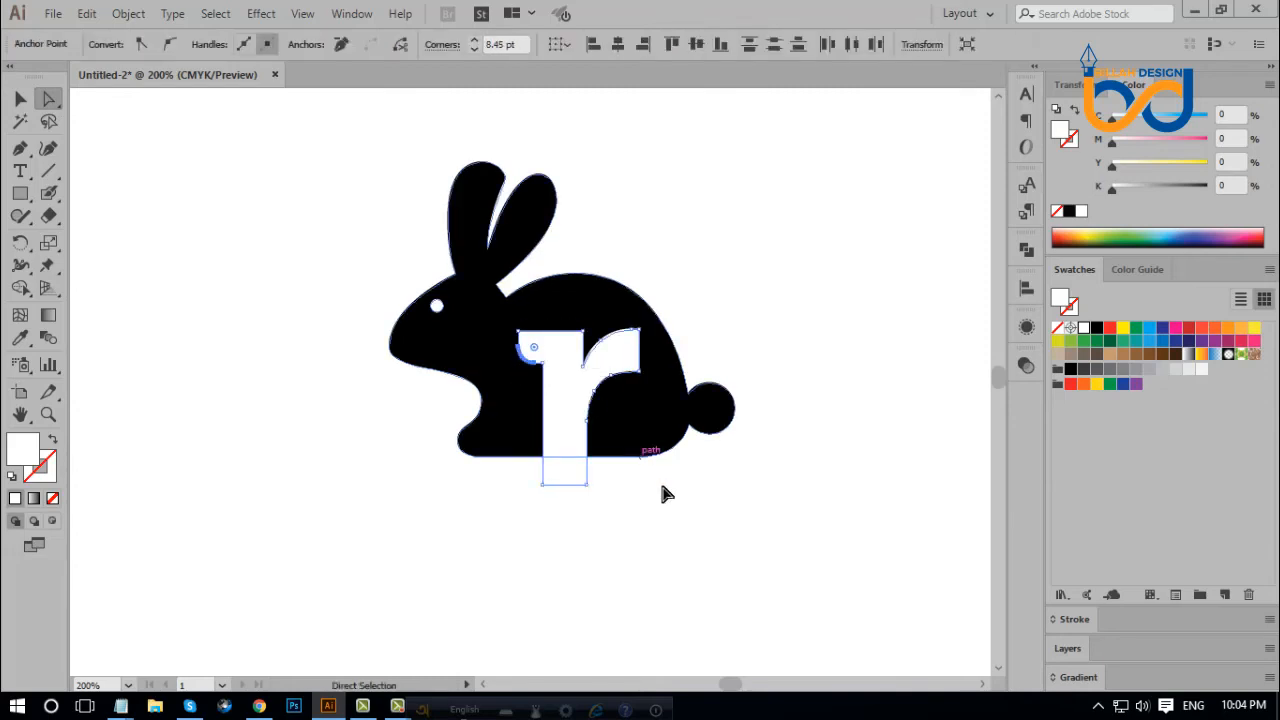
{"action": "left_click", "coordinate": [750, 520]}
Examine the rabbit with its rounded r serif at reduced size on the artboard and again close up.
{"action": "key", "text": "space"}
{"action": "left_click_drag", "start_coordinate": [763, 528], "coordinate": [723, 531]}
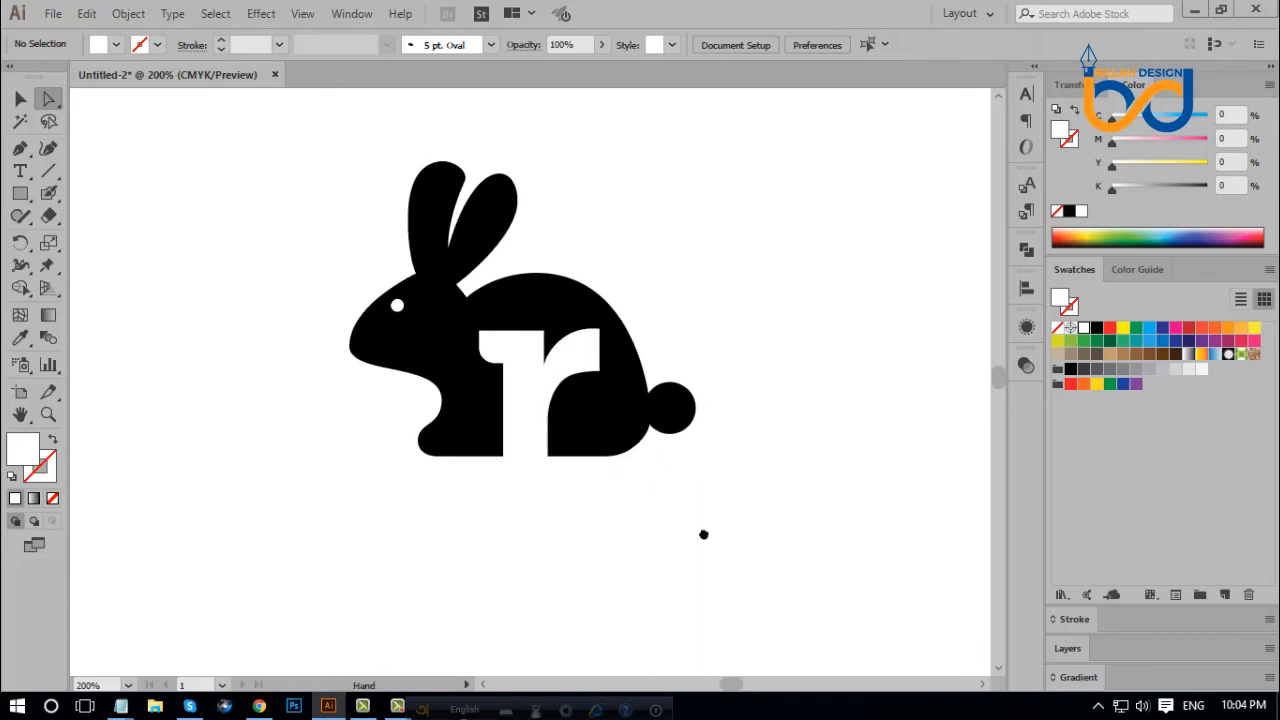
{"action": "key", "text": "ctrl+minus"}
{"action": "key", "text": "ctrl+minus"}
{"action": "key", "text": "ctrl+minus"}
{"action": "key", "text": "ctrl+plus"}
{"action": "key", "text": "ctrl+plus"}
{"action": "key", "text": "ctrl+plus"}
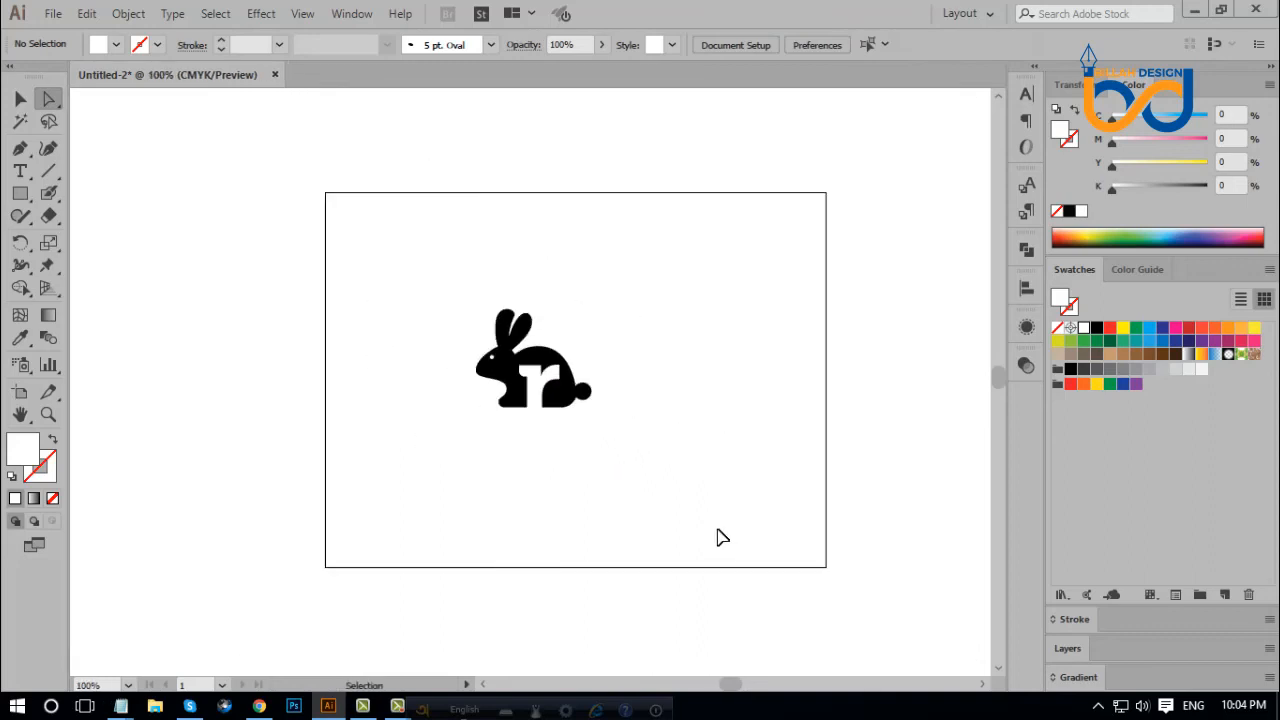
{"action": "key", "text": "space"}
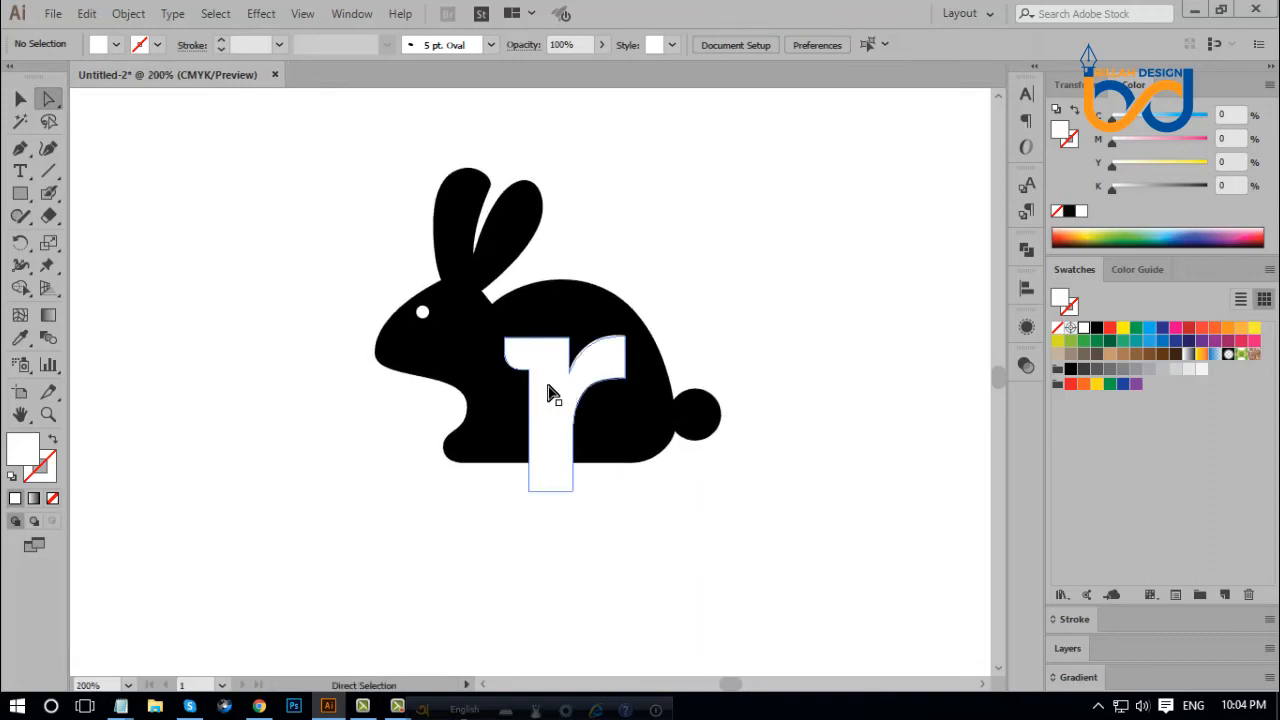
Cut the r out of the rabbit silhouette with the Pathfinder Minus Front mode and deselect the resulting shape.
{"action": "left_click", "coordinate": [21, 98]}
{"action": "left_click_drag", "start_coordinate": [248, 223], "coordinate": [802, 535]}
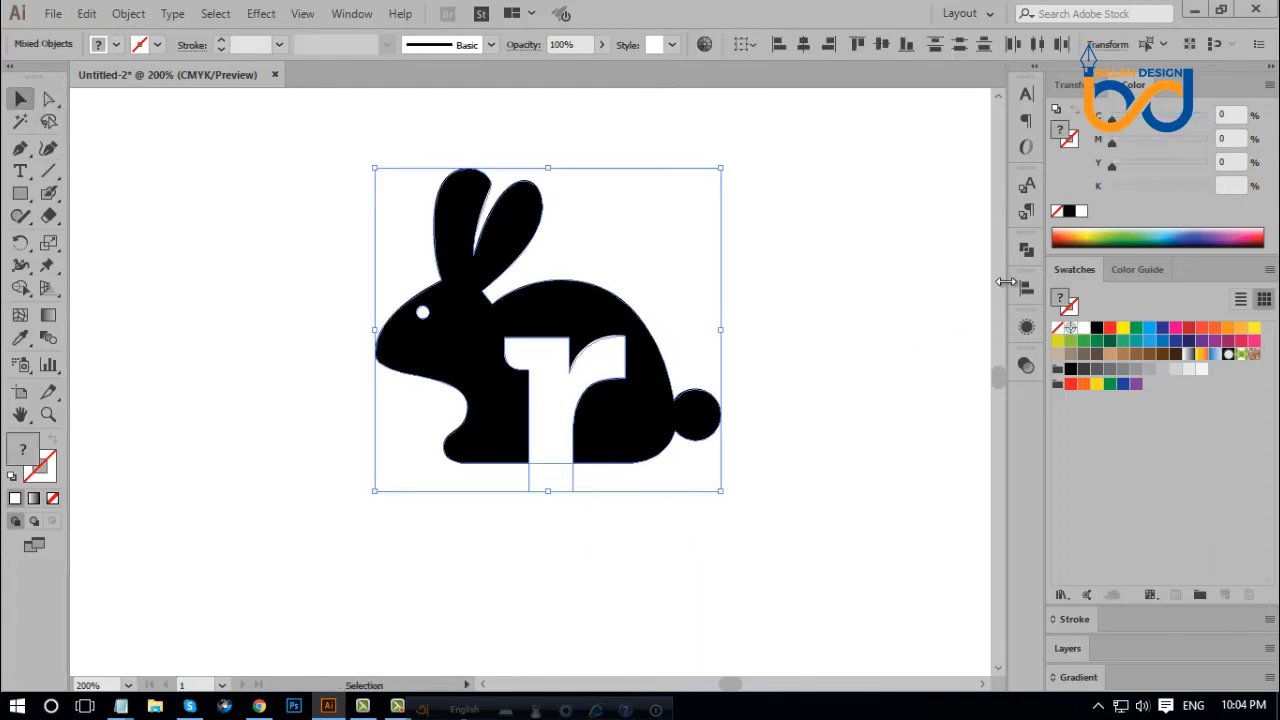
{"action": "left_click", "coordinate": [1028, 249]}
{"action": "left_click", "coordinate": [842, 288]}
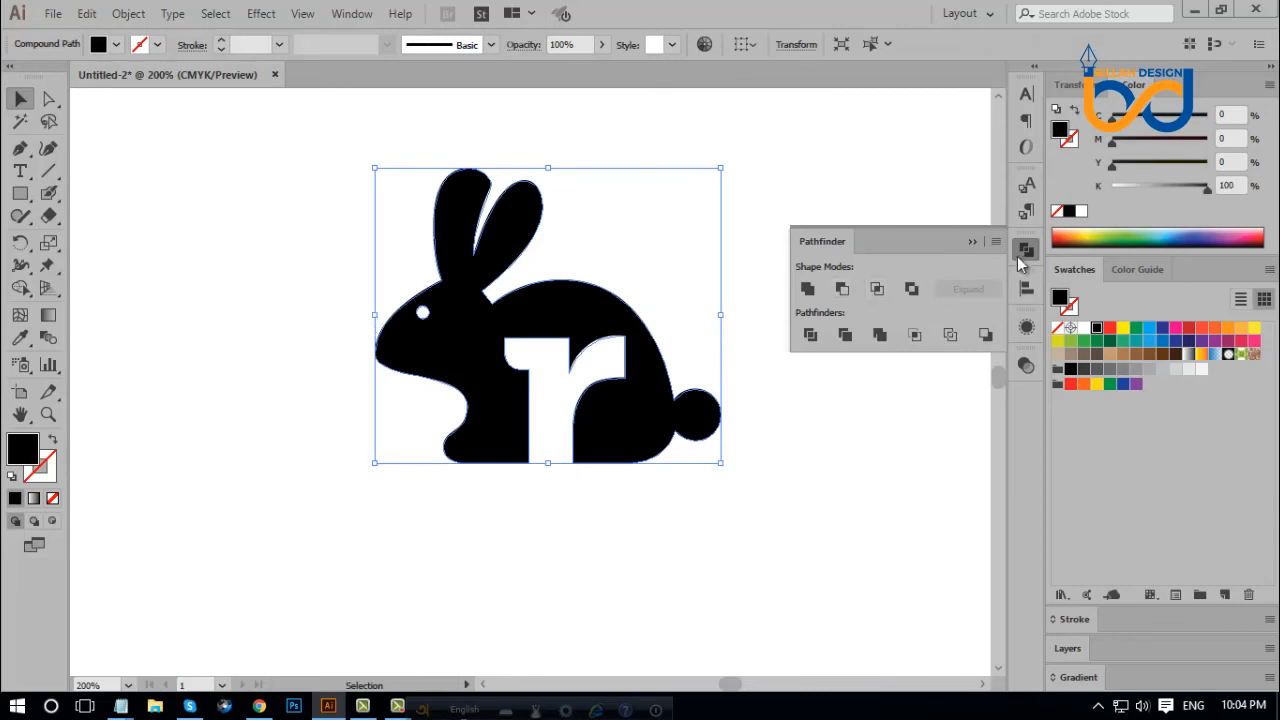
{"action": "left_click", "coordinate": [972, 241]}
{"action": "left_click", "coordinate": [822, 262]}
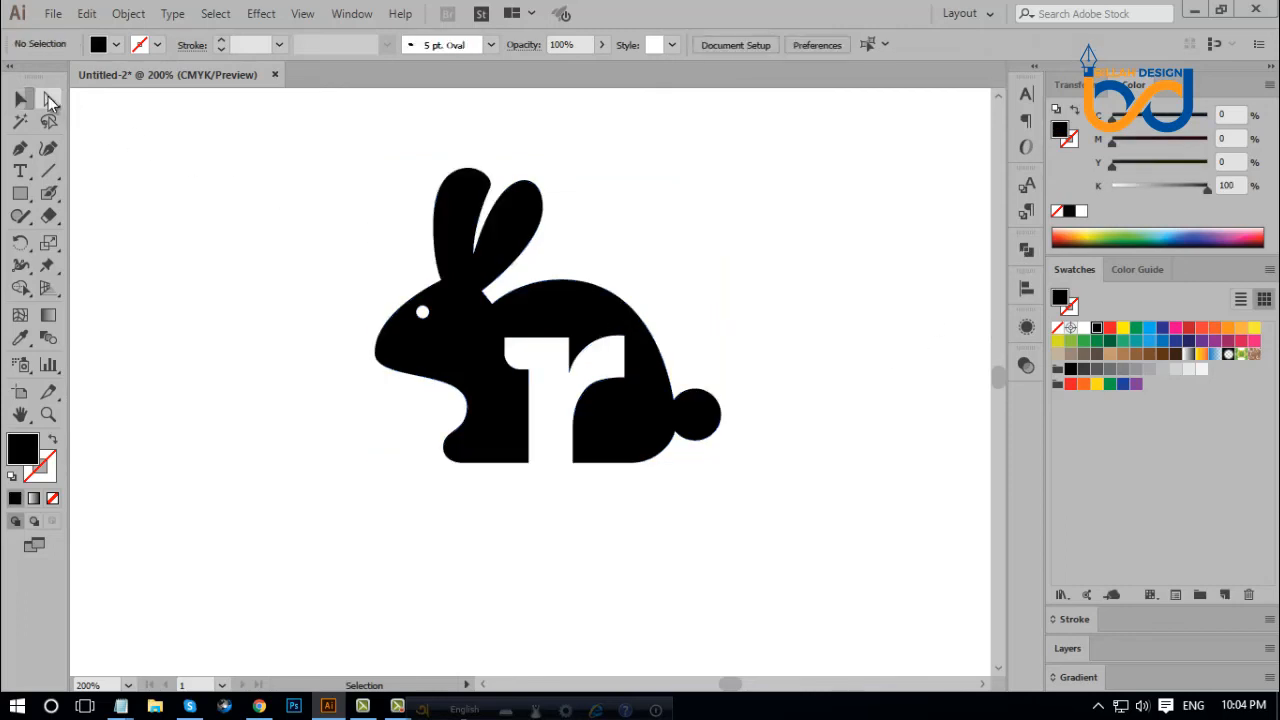
Round the bottom corner of the rabbit's front leg beside the r's stem into a large curve with Direct Selection.
{"action": "left_click", "coordinate": [48, 98]}
{"action": "left_click", "coordinate": [520, 460]}
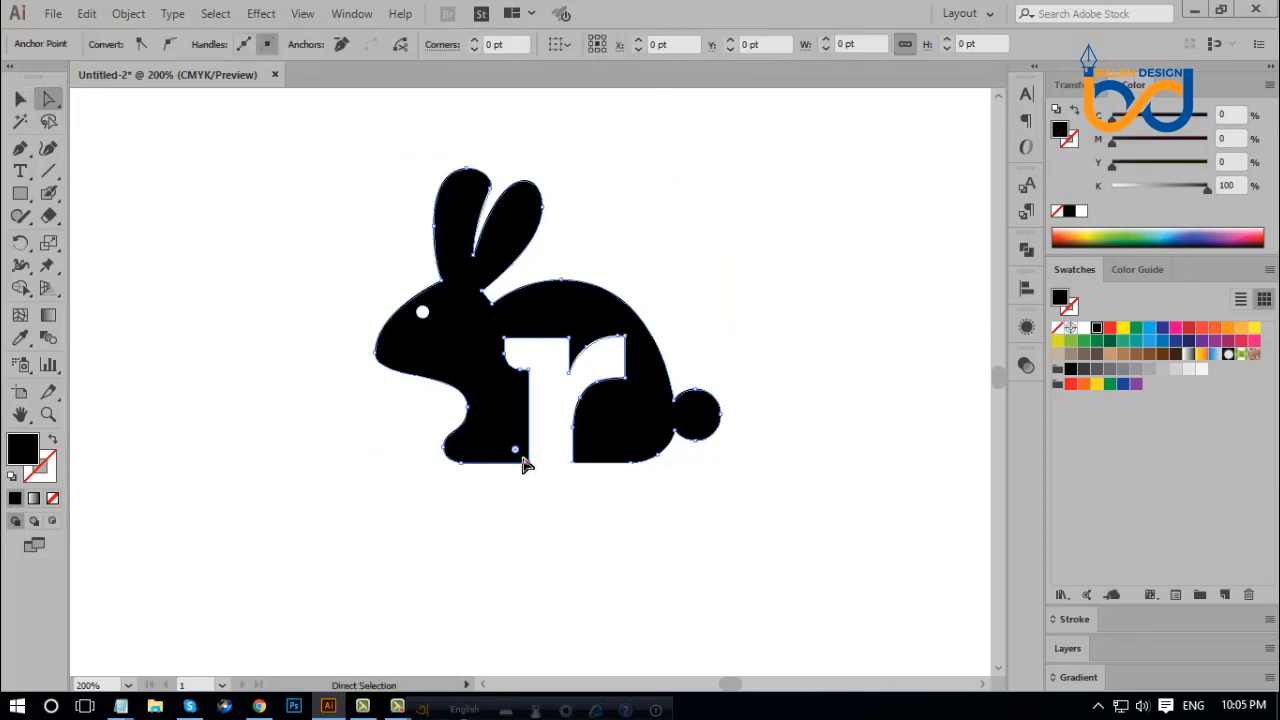
{"action": "left_click_drag", "start_coordinate": [514, 450], "coordinate": [480, 423]}
{"action": "left_click", "coordinate": [545, 497]}
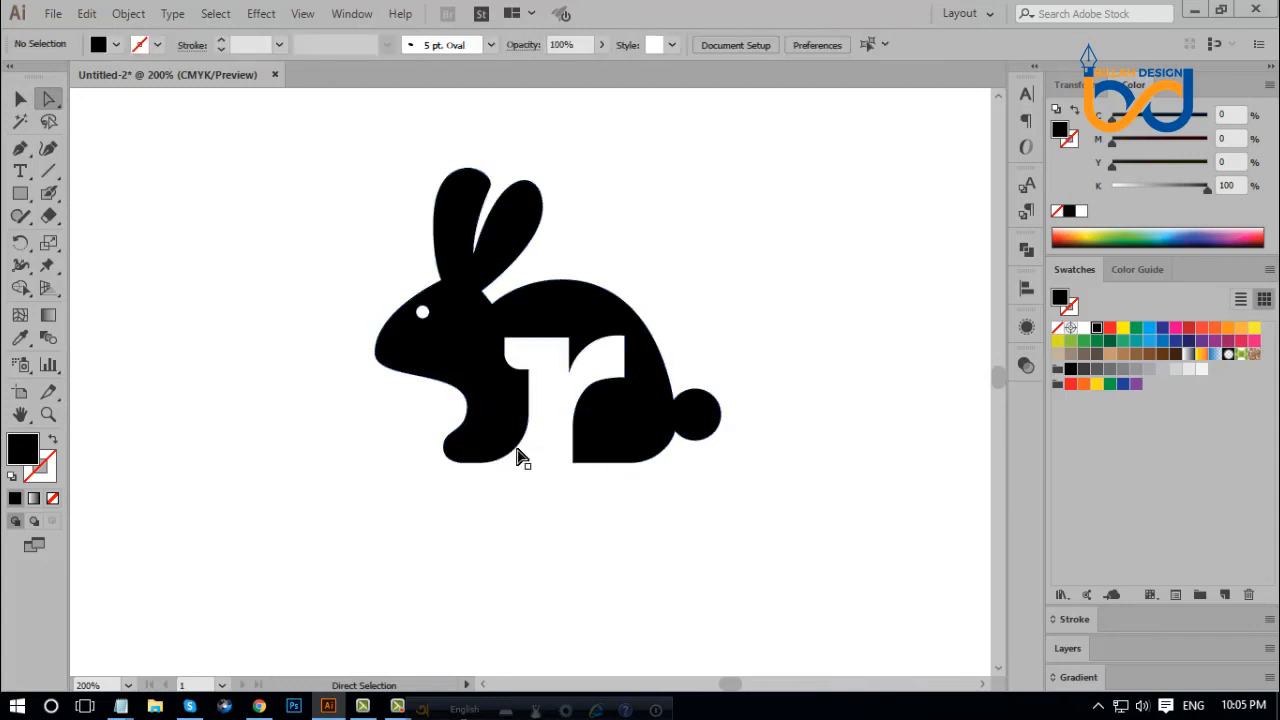
{"action": "left_click", "coordinate": [520, 456]}
{"action": "left_click_drag", "start_coordinate": [484, 418], "coordinate": [485, 420]}
{"action": "left_click", "coordinate": [618, 527]}
Check how the whole rabbit with the curved front leg reads at small sizes on the full artboard.
{"action": "left_click_drag", "start_coordinate": [577, 531], "coordinate": [660, 554]}
{"action": "key", "text": "ctrl+minus"}
{"action": "key", "text": "ctrl+minus"}
{"action": "key", "text": "ctrl+minus"}
{"action": "key", "text": "ctrl+minus"}
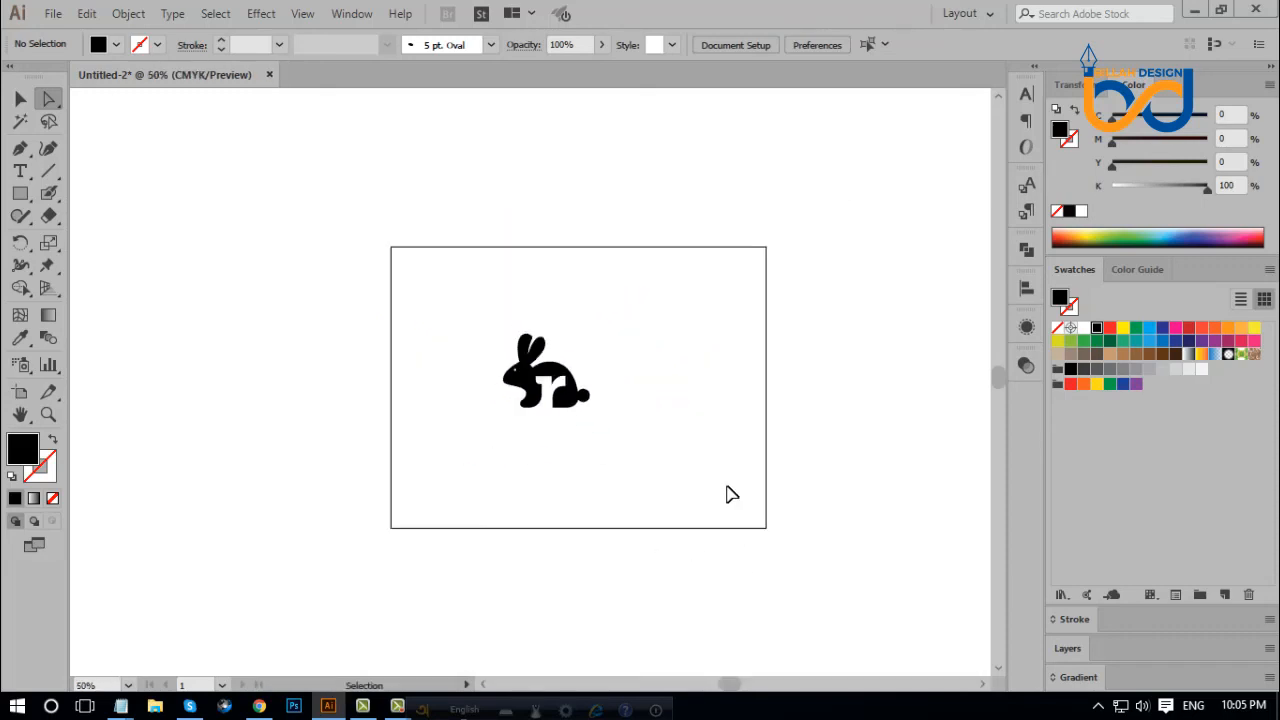
{"action": "key", "text": "ctrl+plus"}
{"action": "key", "text": "ctrl+plus"}
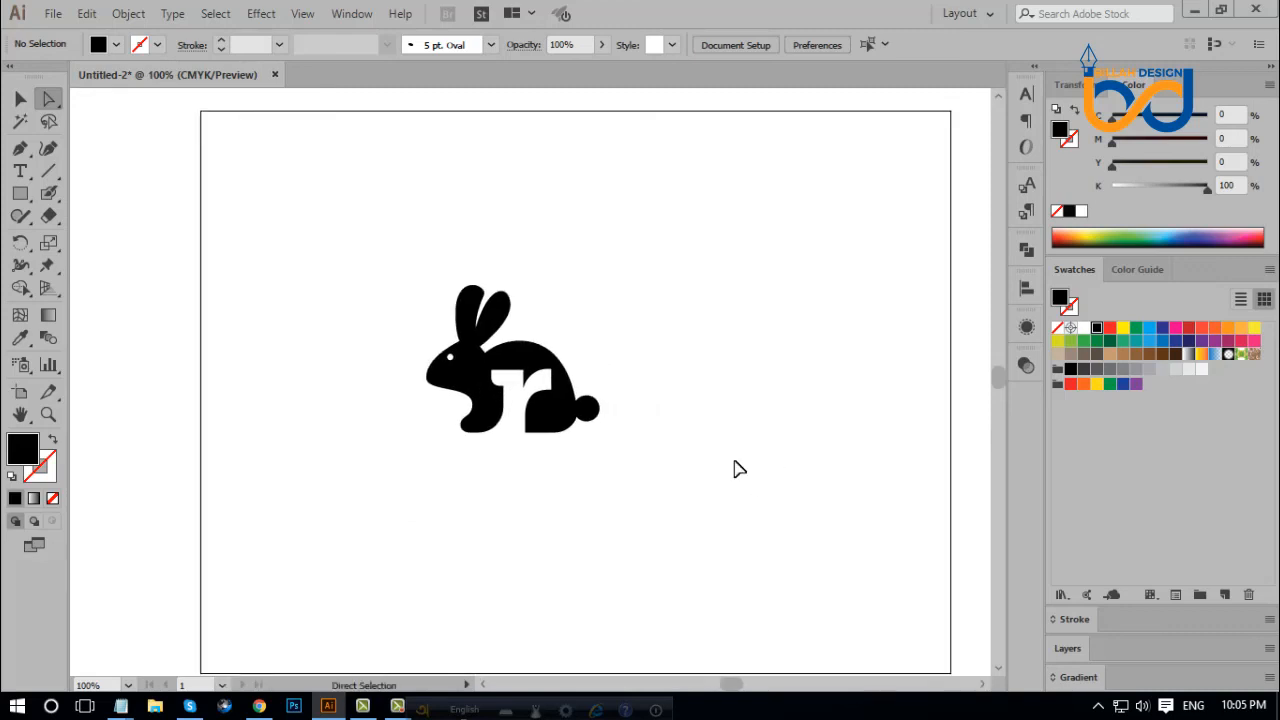
{"action": "key", "text": "ctrl+minus"}
Recolour the rabbit shape dark navy blue with C 100, M 85, Y 19 and K 46.
{"action": "key", "text": "v"}
{"action": "left_click", "coordinate": [626, 408]}
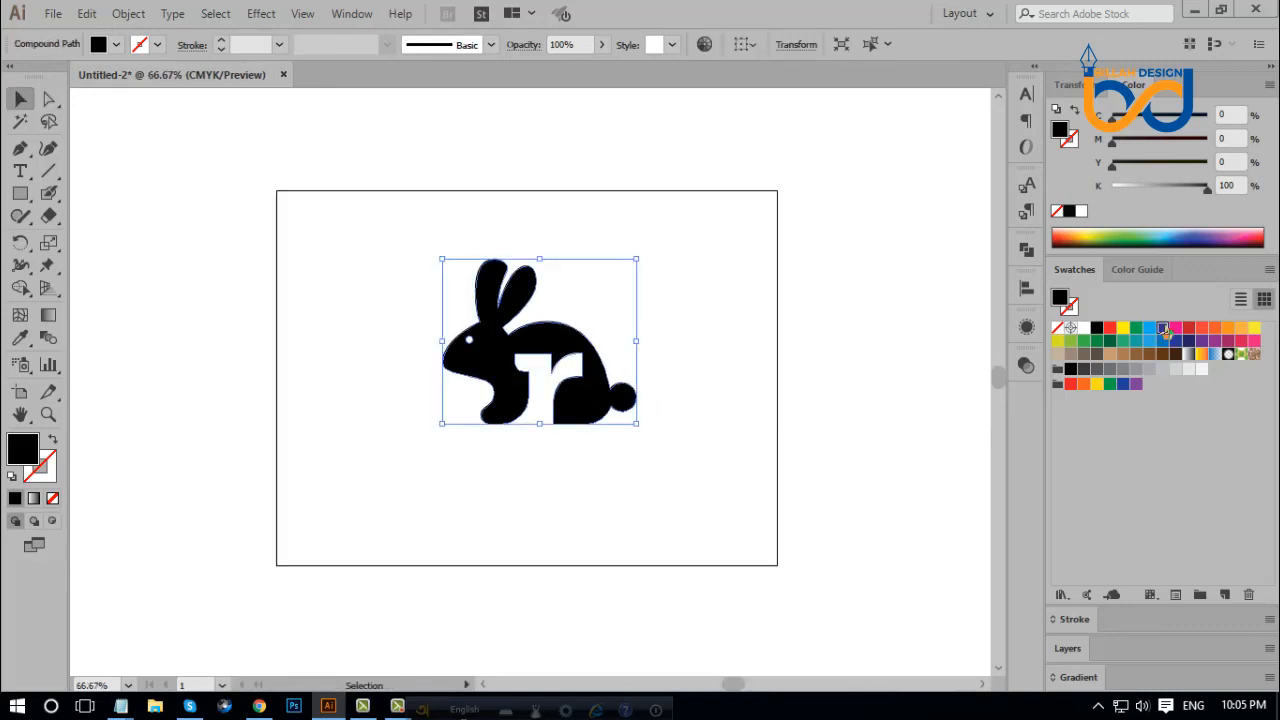
{"action": "left_click", "coordinate": [1162, 327]}
{"action": "left_click", "coordinate": [1138, 186]}
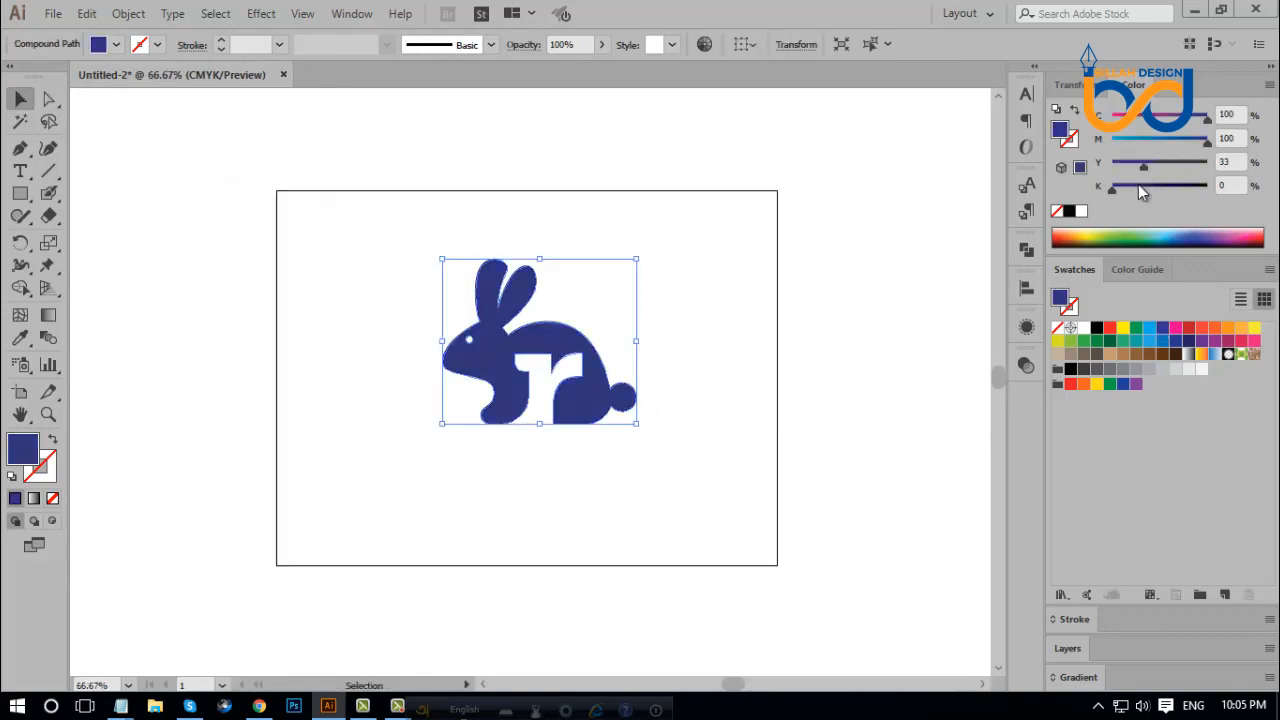
{"action": "left_click", "coordinate": [1194, 140]}
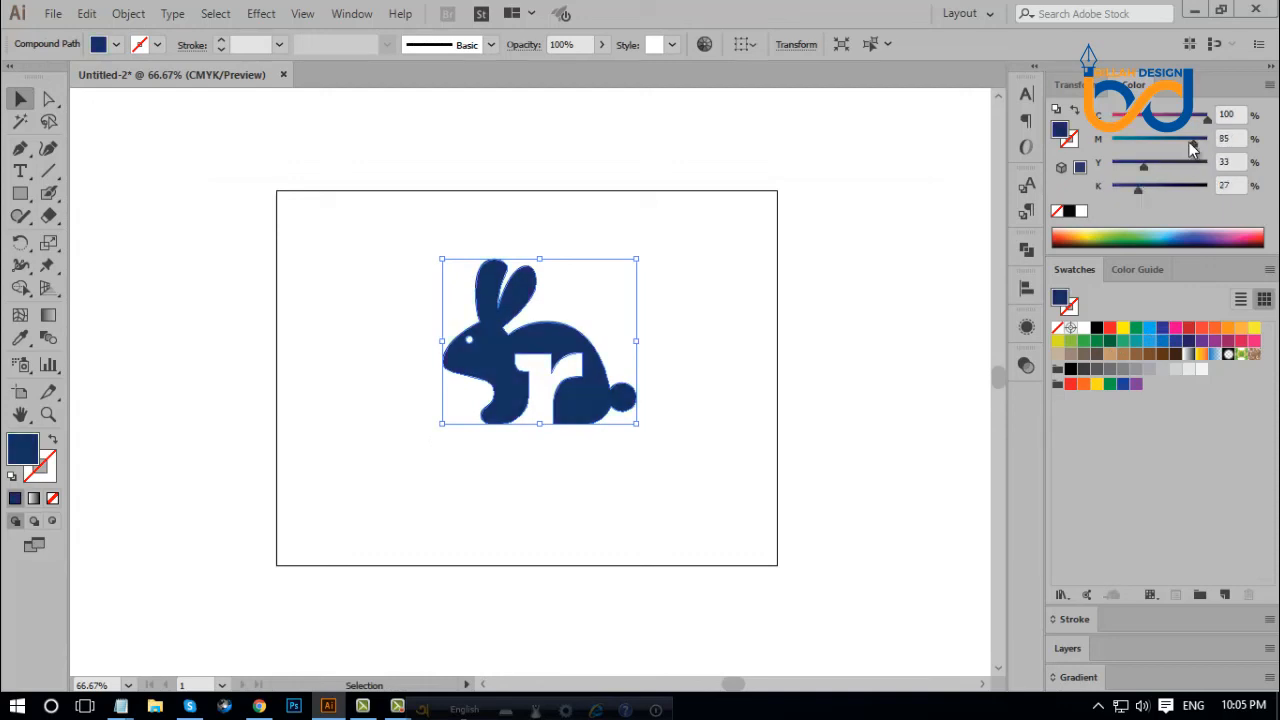
{"action": "left_click", "coordinate": [1156, 186]}
{"action": "left_click", "coordinate": [1130, 162]}
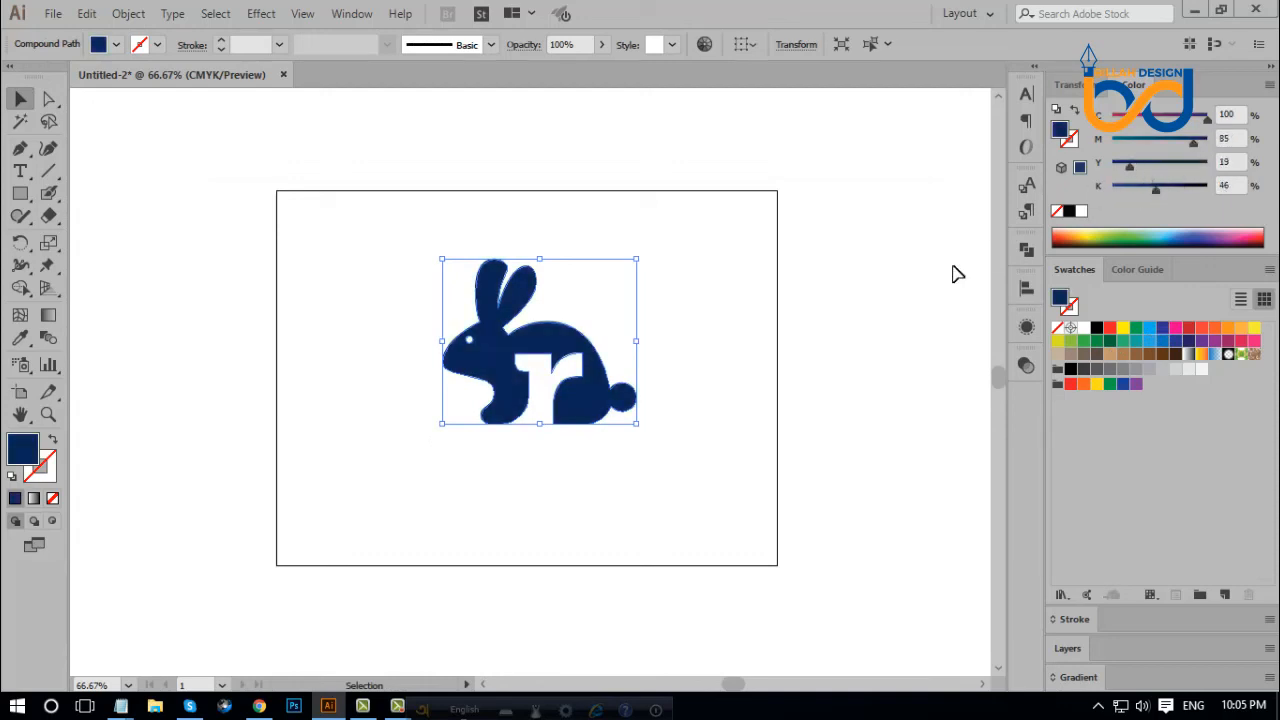
Enlarge the rabbit proportionally about its centre to about 352 by 300 pt and deselect it.
{"action": "left_click_drag", "start_coordinate": [640, 340], "coordinate": [651, 343]}
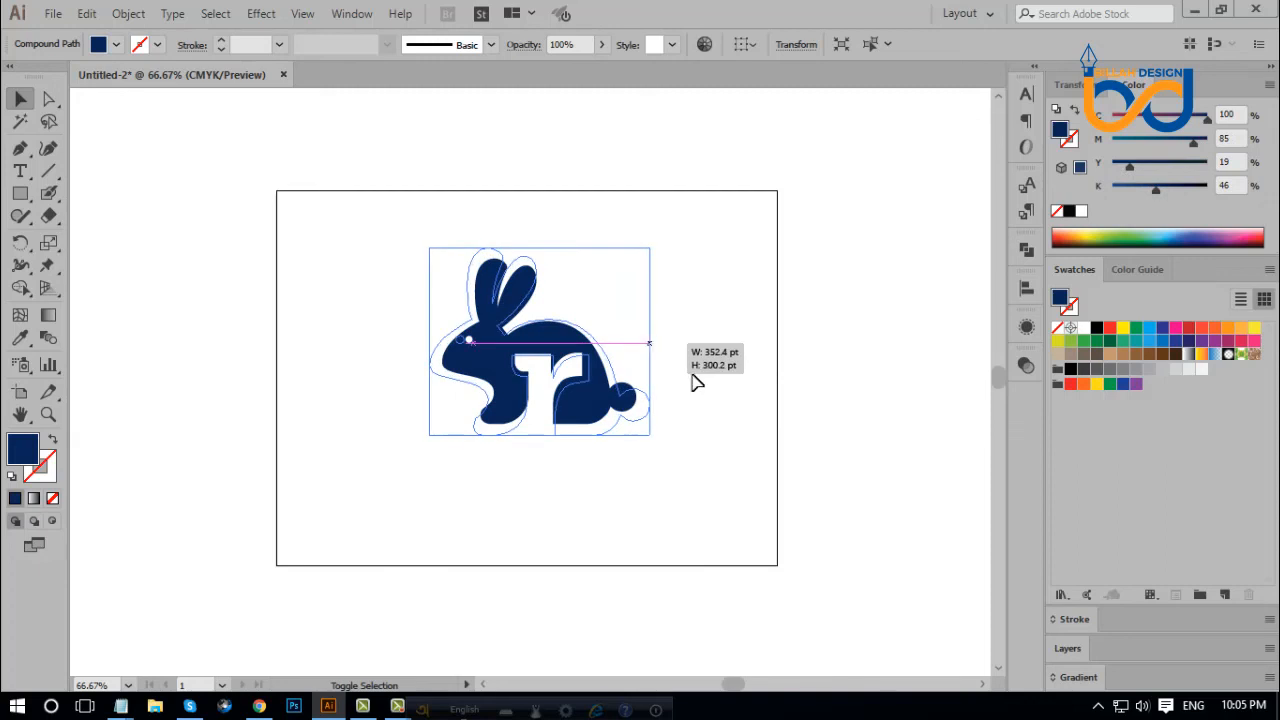
{"action": "left_click", "coordinate": [738, 414]}
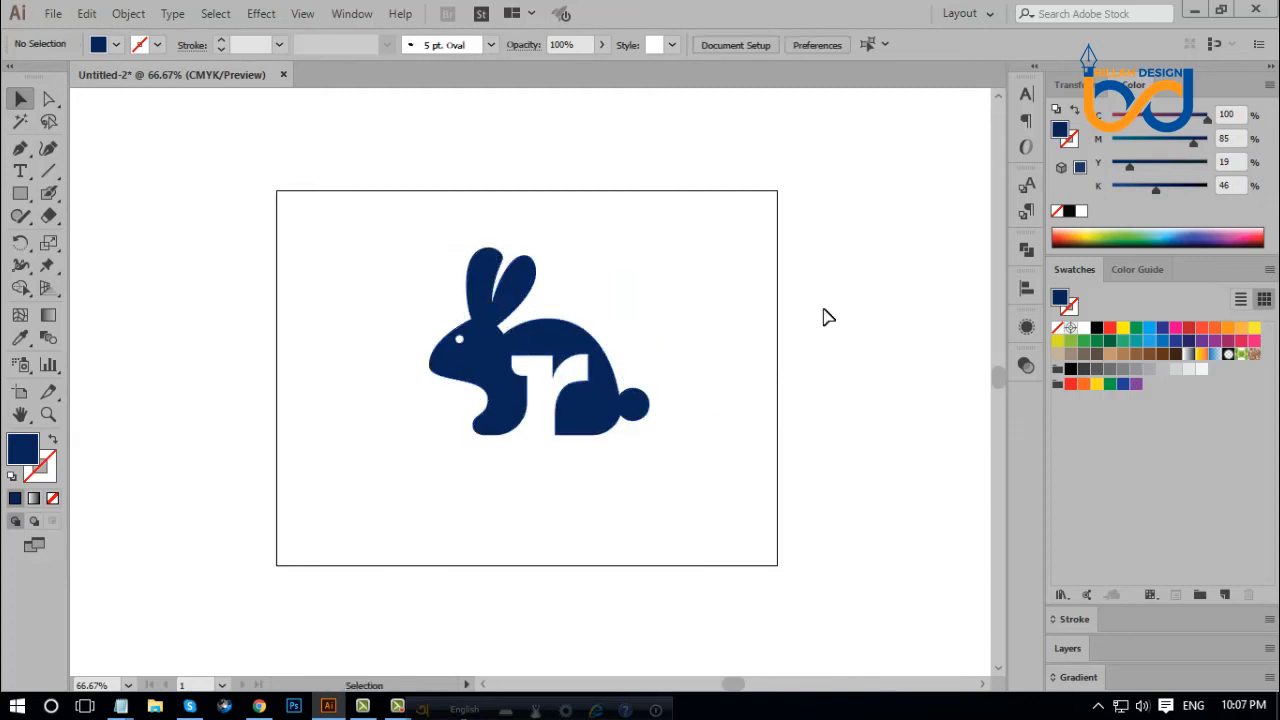